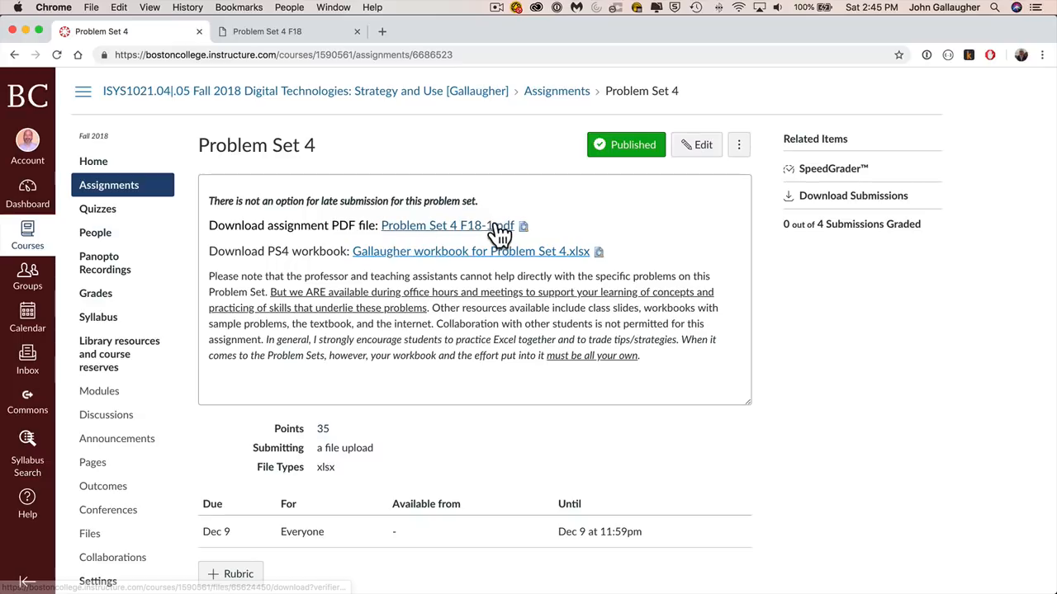
# Read problem #2 in the Problem Set 4 F18 PDF, and switch to the PS4 Solution workbook in Excel.
pyautogui.click(277, 31)
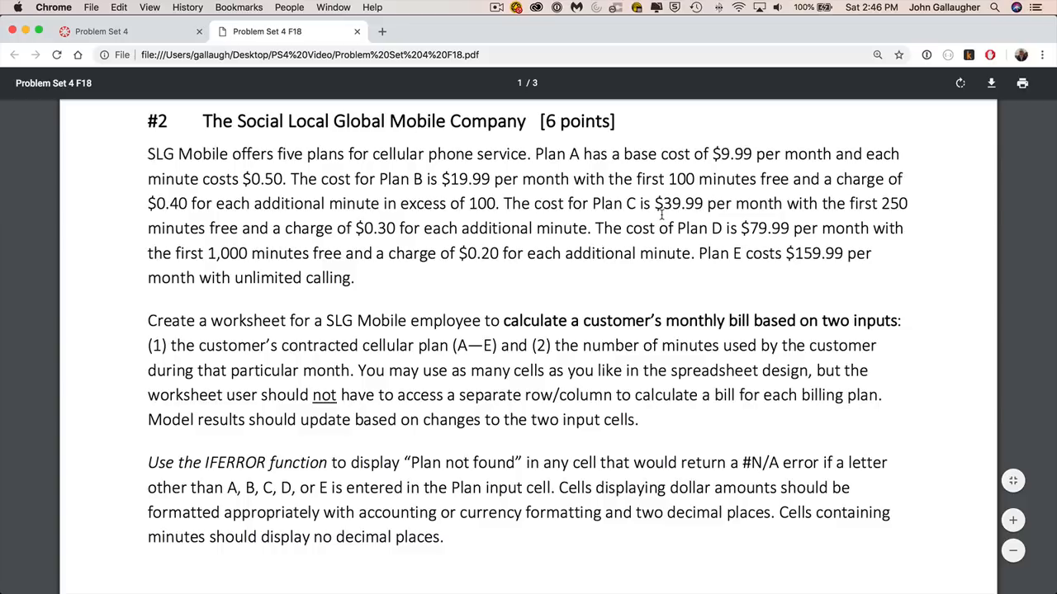
pyautogui.press('super+Tab')
pyautogui.press('super+Tab')
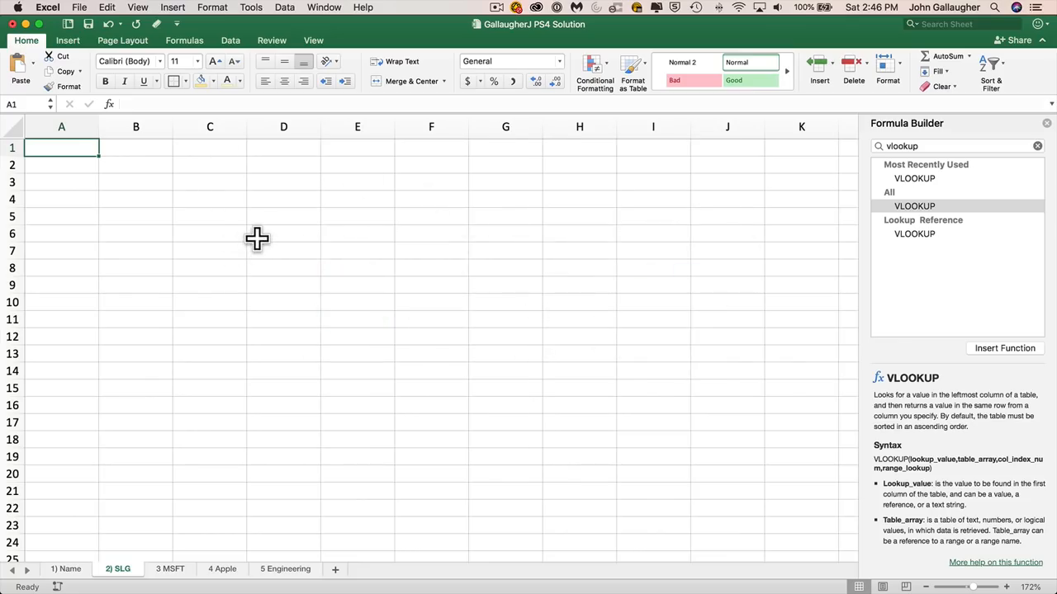
# Enter the label "Cell Plan" in cell B2 of the 2) SLG sheet.
pyautogui.press('Down')
pyautogui.press('Right')
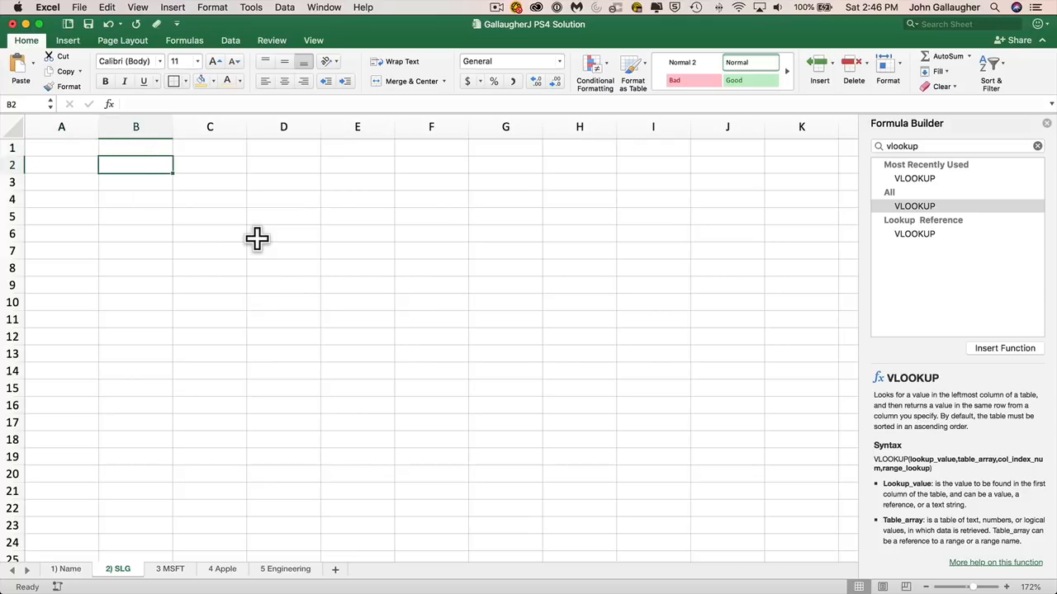
pyautogui.write('Cell')
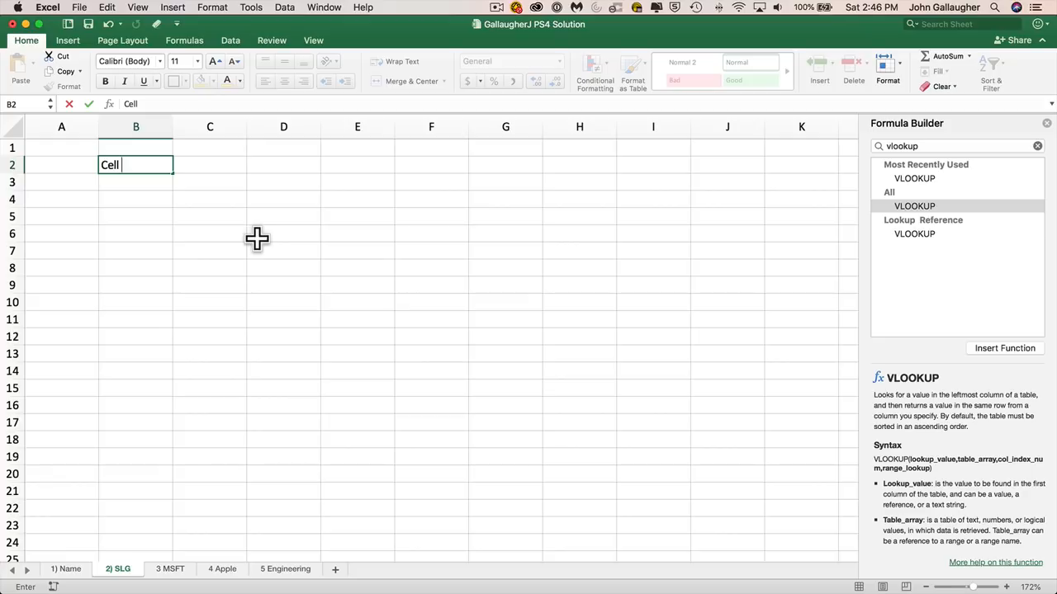
pyautogui.write(' R')
pyautogui.press('BackSpace')
pyautogui.write('Plan')
pyautogui.press('Tab')
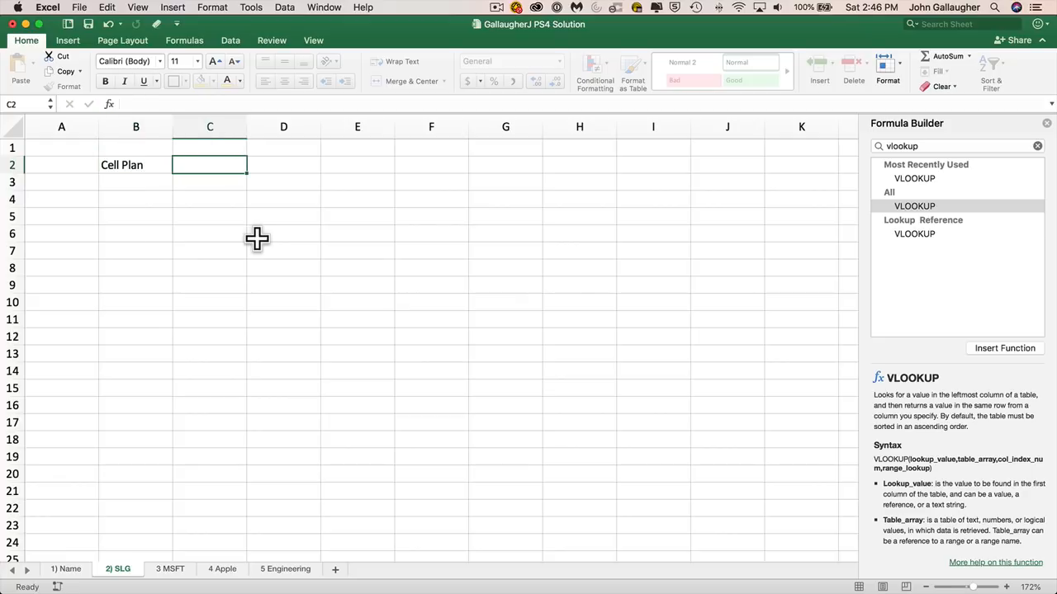
# Enter the label "Number of Minutes" in cell B3 and autofit column B to its text.
pyautogui.press('Down')
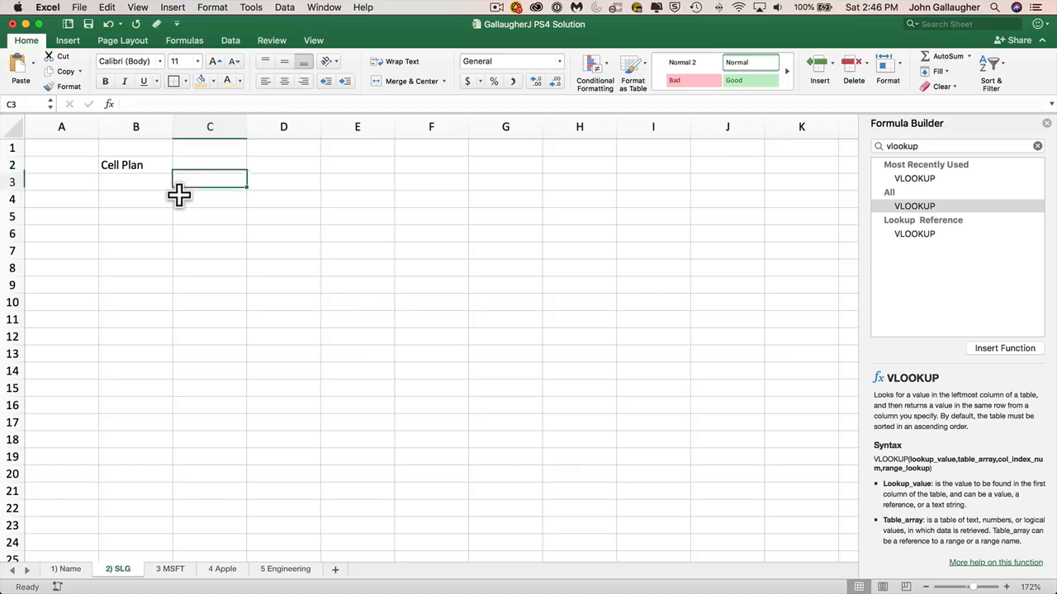
pyautogui.press('Left')
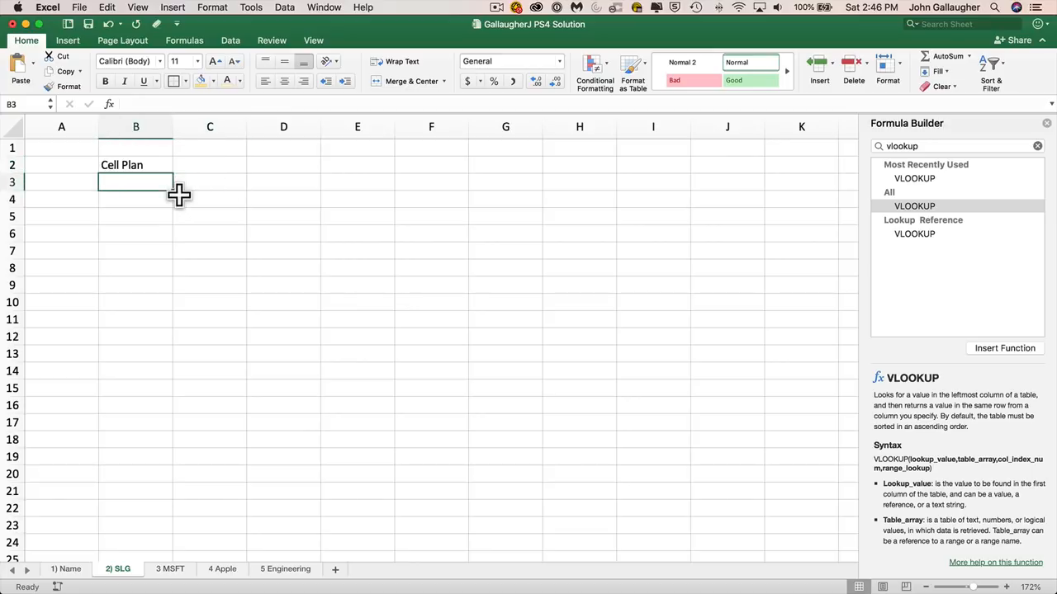
pyautogui.write('Number of Minutes')
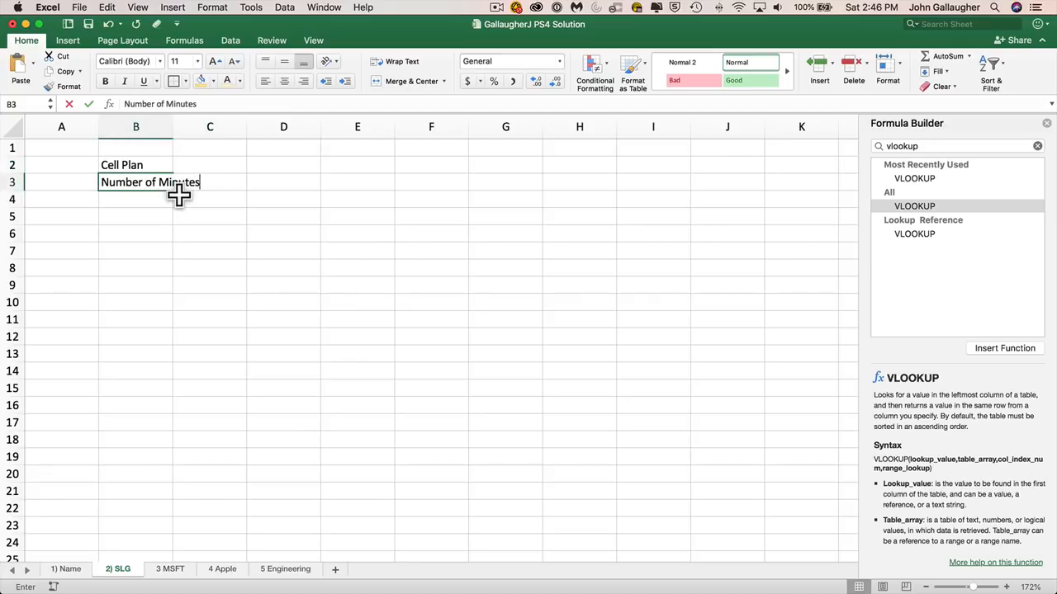
pyautogui.press('Tab')
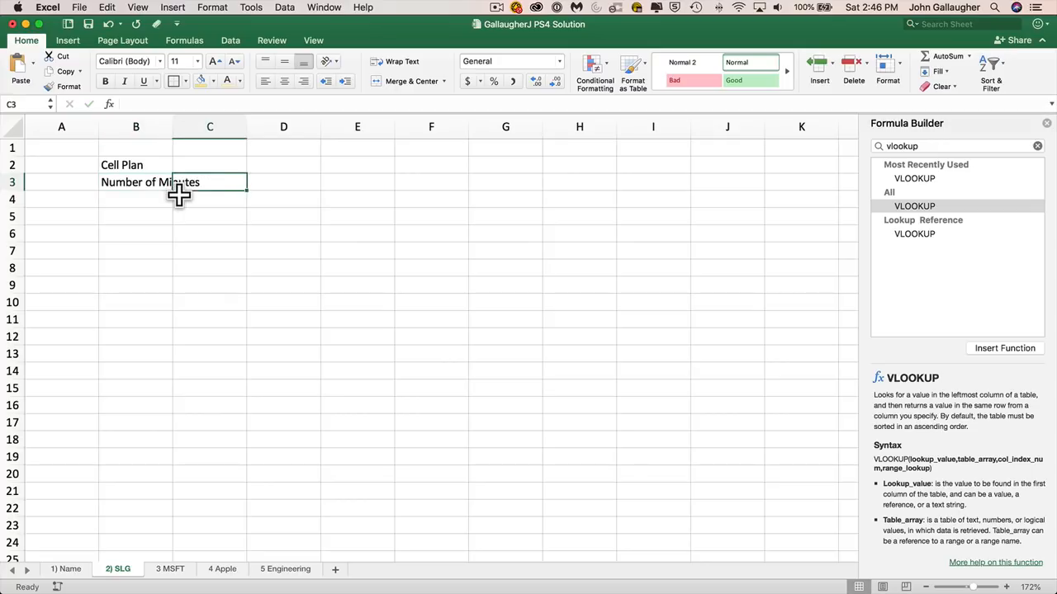
pyautogui.moveTo(172, 125); pyautogui.dragTo(173, 125)
pyautogui.doubleClick(172, 126)
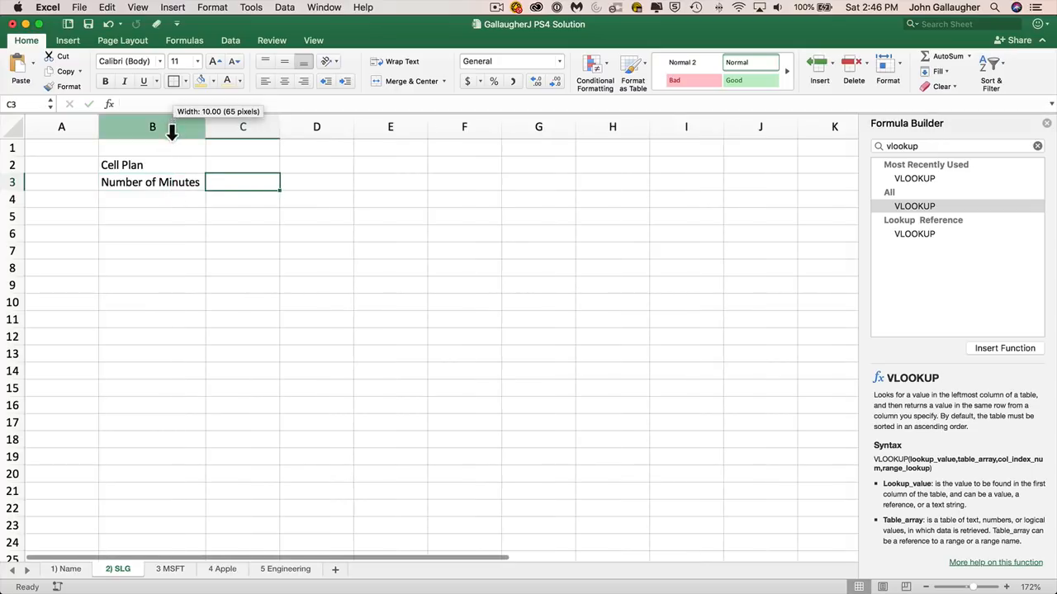
# Enter the label "Bill Total" in cell B4, below the Number of Minutes label.
pyautogui.click(182, 198)
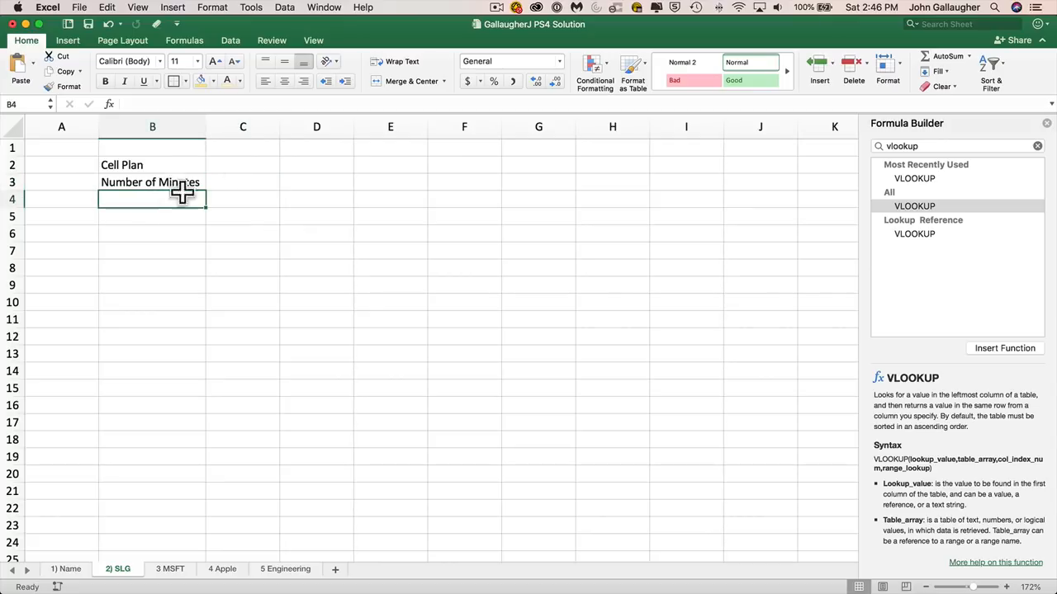
pyautogui.write('Bill ')
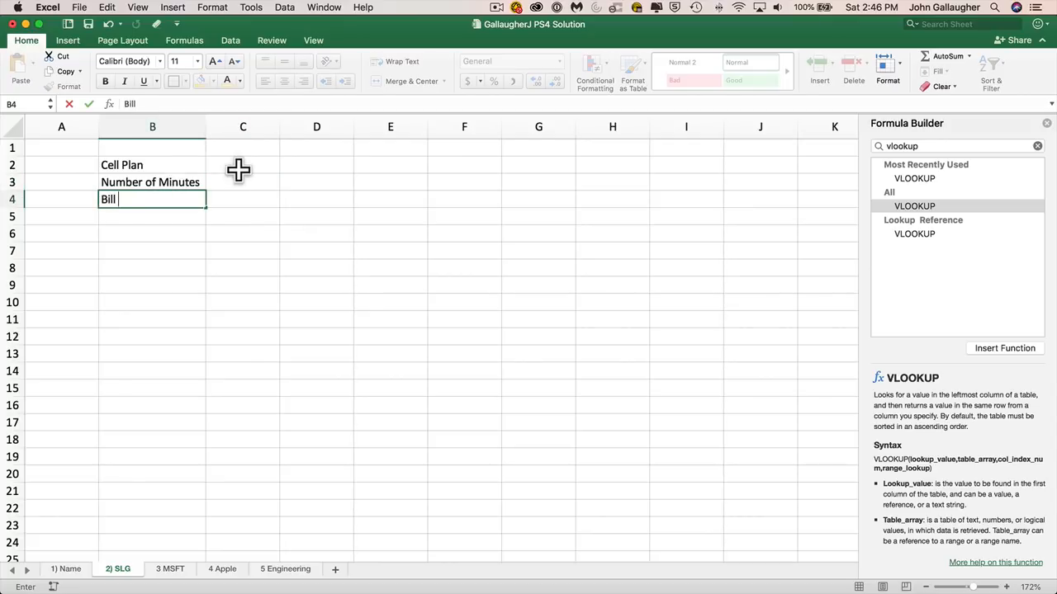
pyautogui.write('Total')
pyautogui.press('Return')
# Delete the empty column A so the labels move over to the sheet's first column.
pyautogui.click(45, 128)
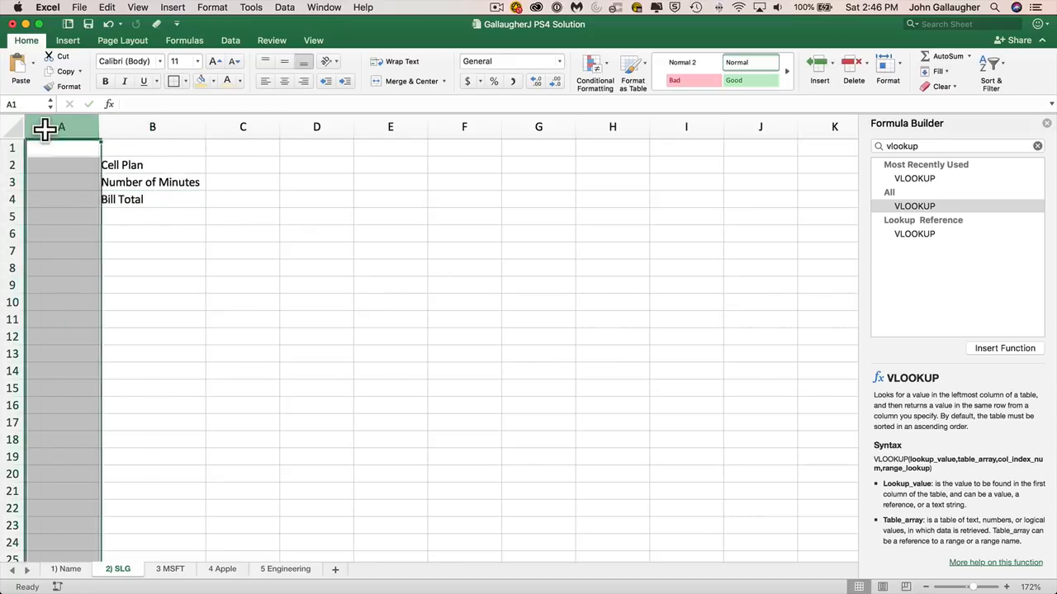
pyautogui.rightClick(45, 128)
pyautogui.click(110, 189)
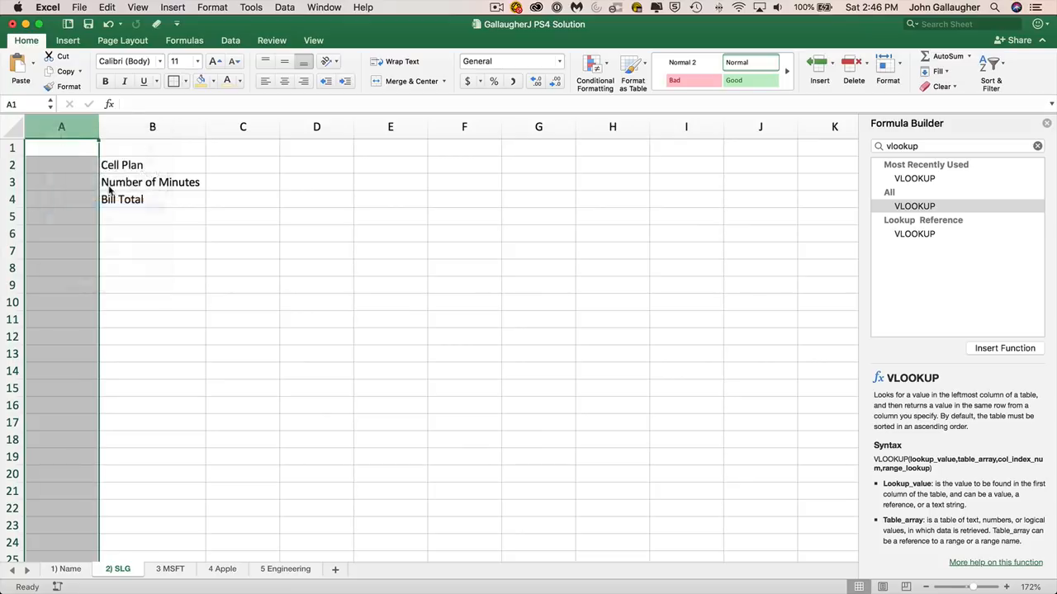
# Format input cells B2:B3 with a light gold fill and outside borders.
pyautogui.moveTo(160, 158); pyautogui.dragTo(179, 189)
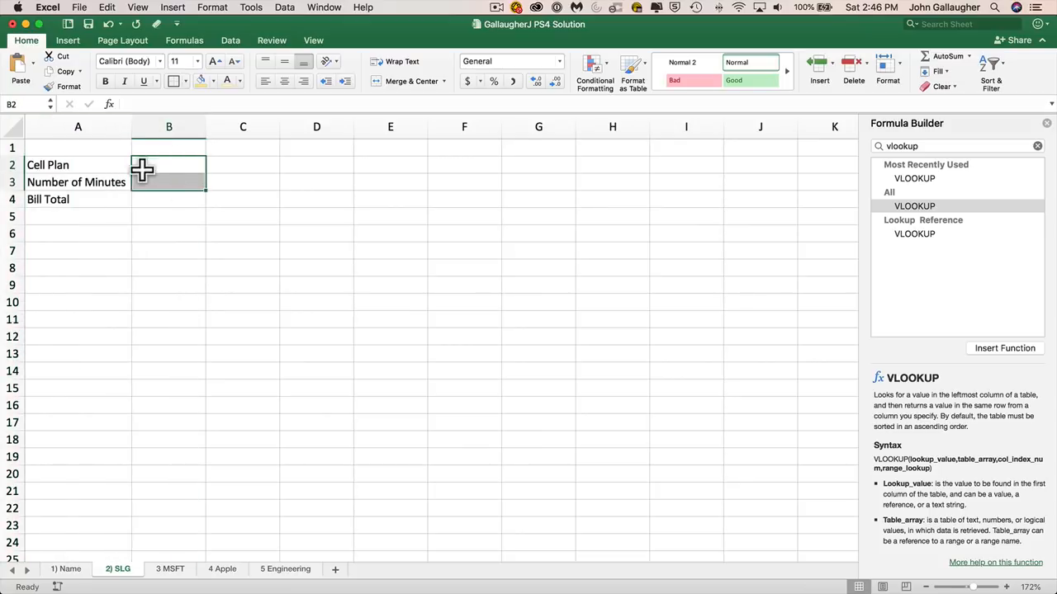
pyautogui.click(212, 82)
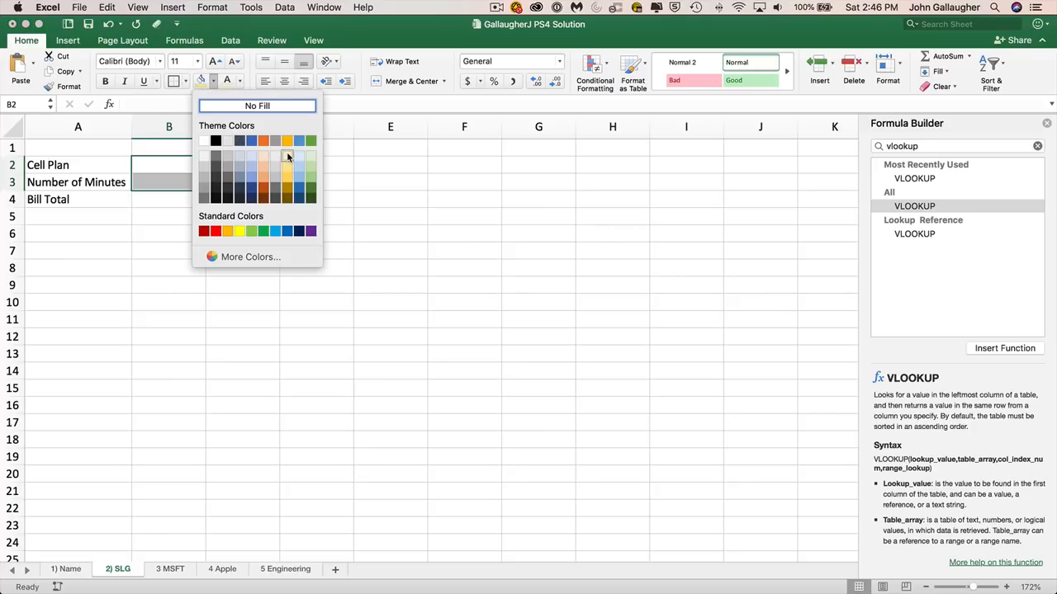
pyautogui.click(288, 157)
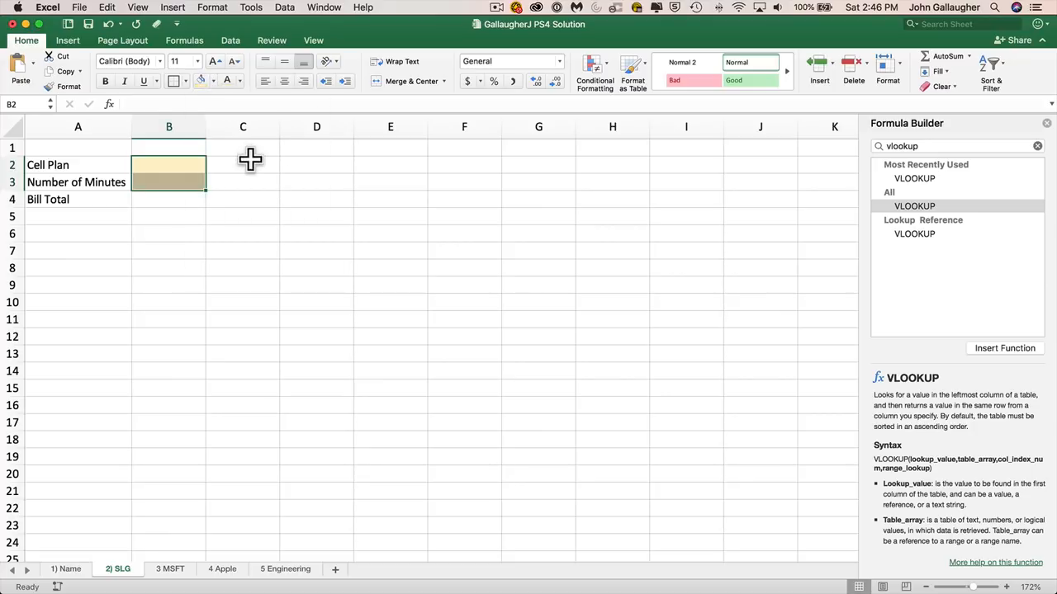
pyautogui.click(184, 83)
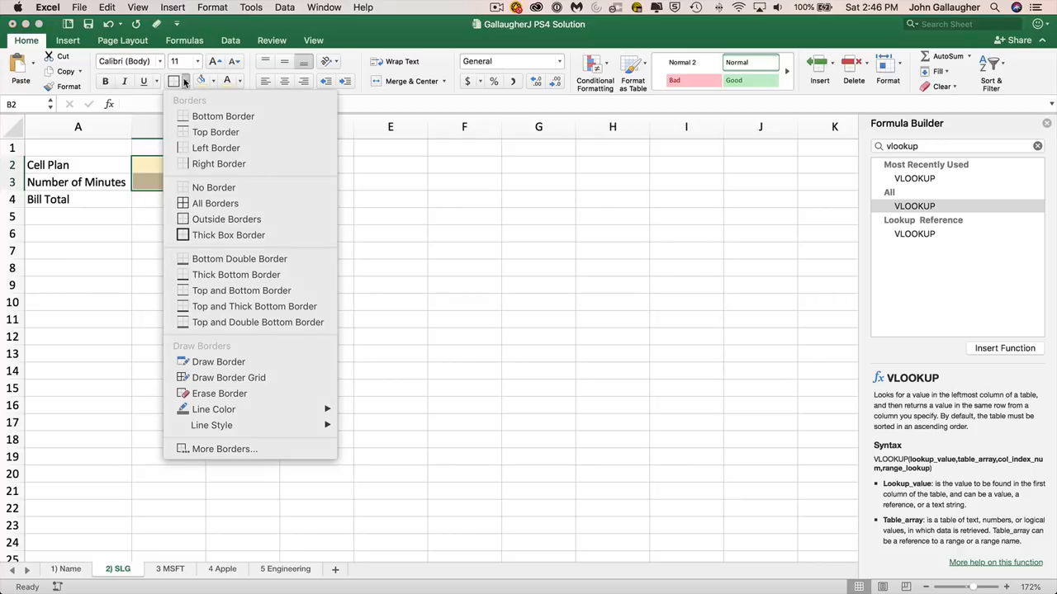
pyautogui.click(226, 218)
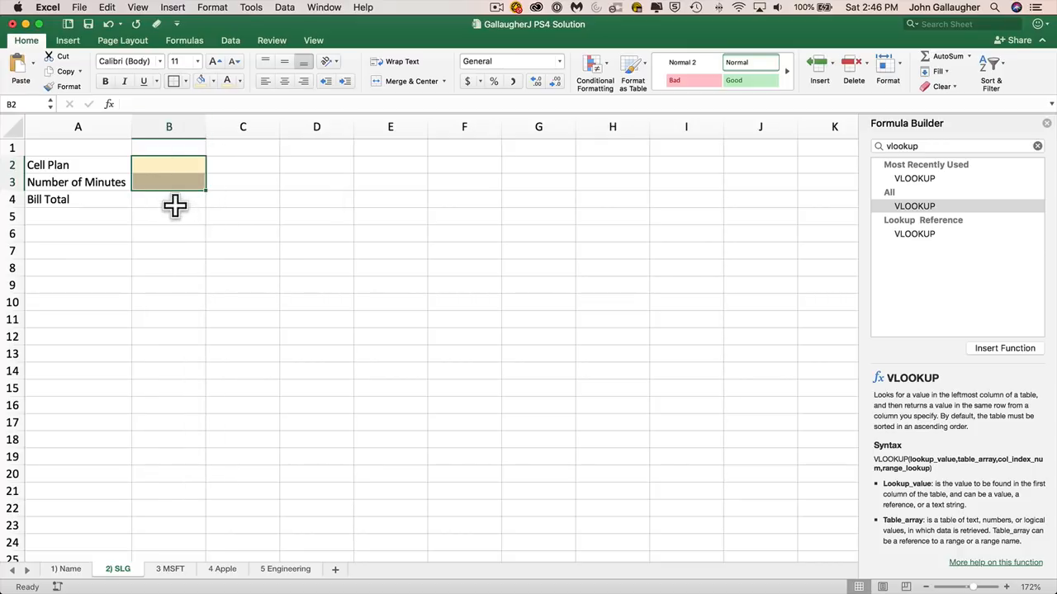
pyautogui.click(175, 206)
pyautogui.click(184, 230)
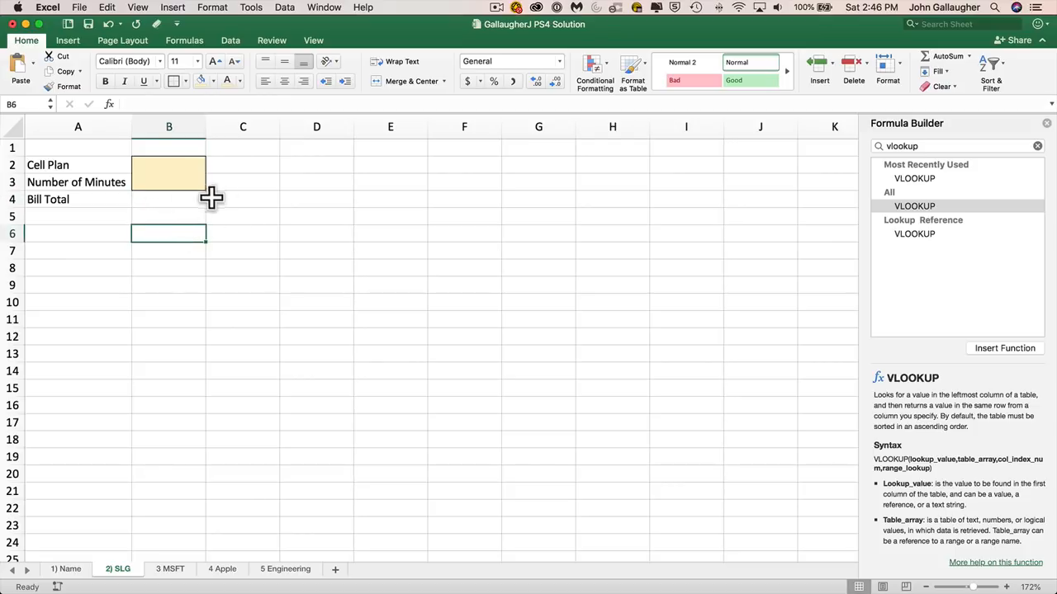
pyautogui.click(173, 201)
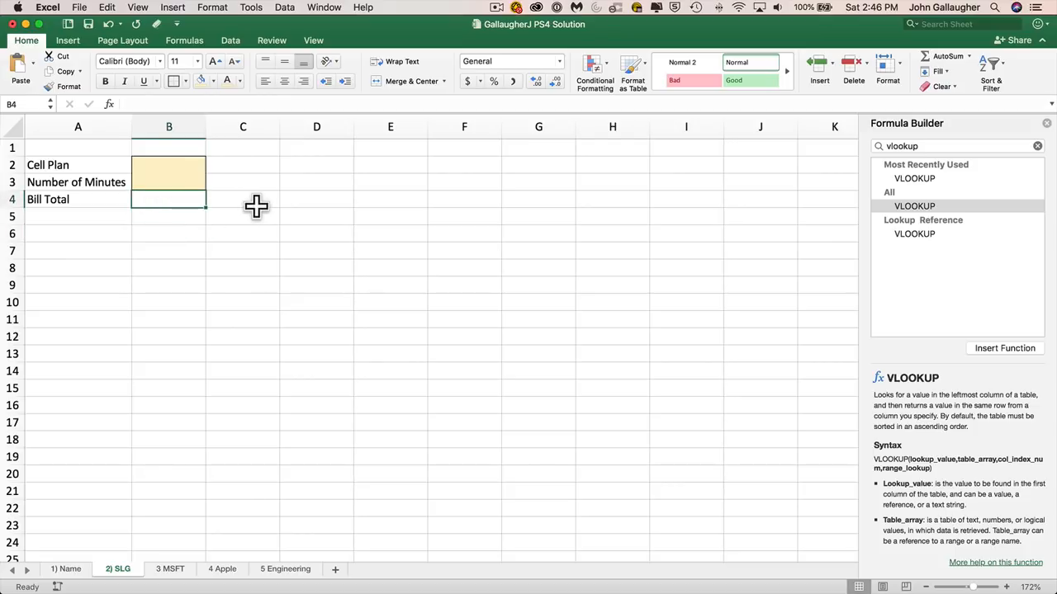
pyautogui.click(160, 162)
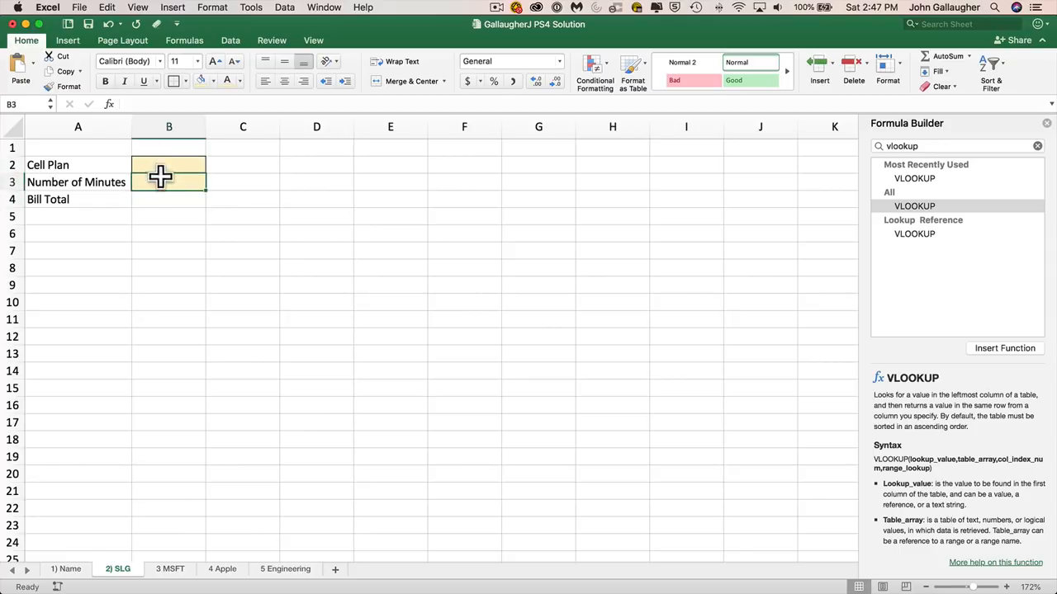
pyautogui.click(165, 202)
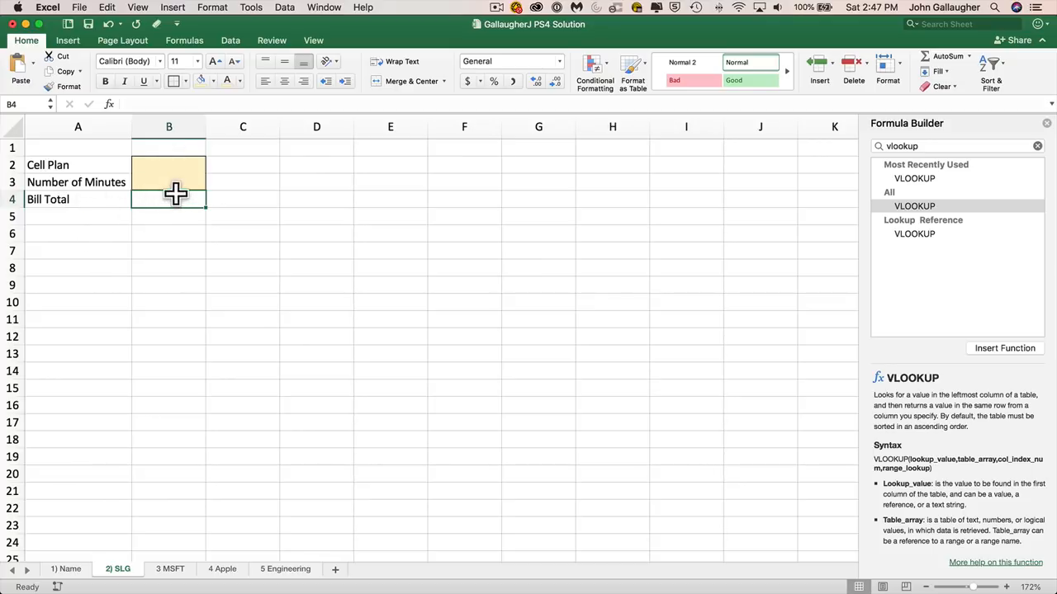
# Enter the heading "Plan Name:" in cell A6 to start the plan lookup table.
pyautogui.click(104, 232)
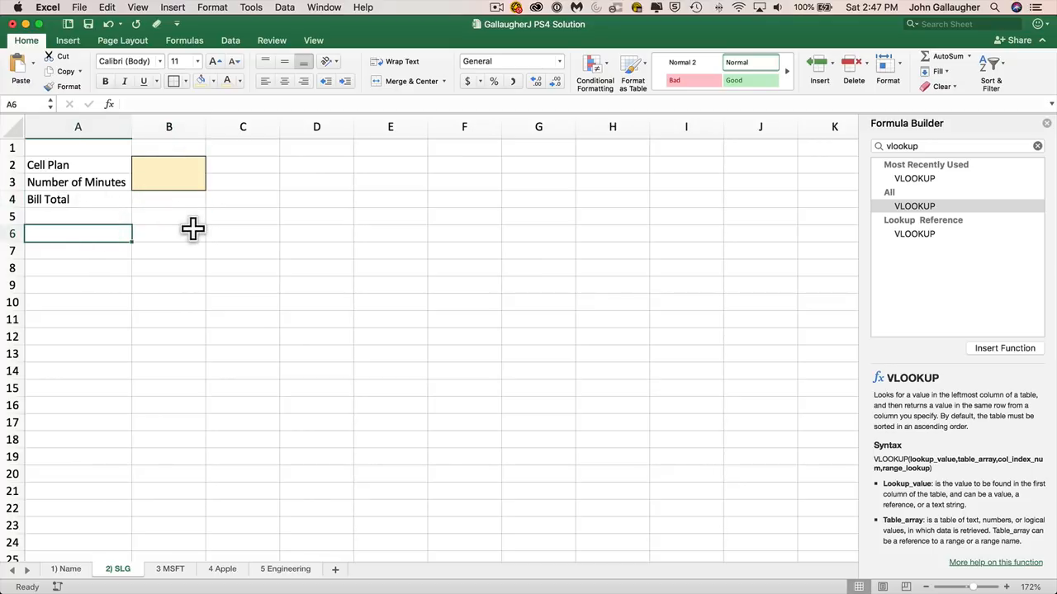
pyautogui.write('Plan')
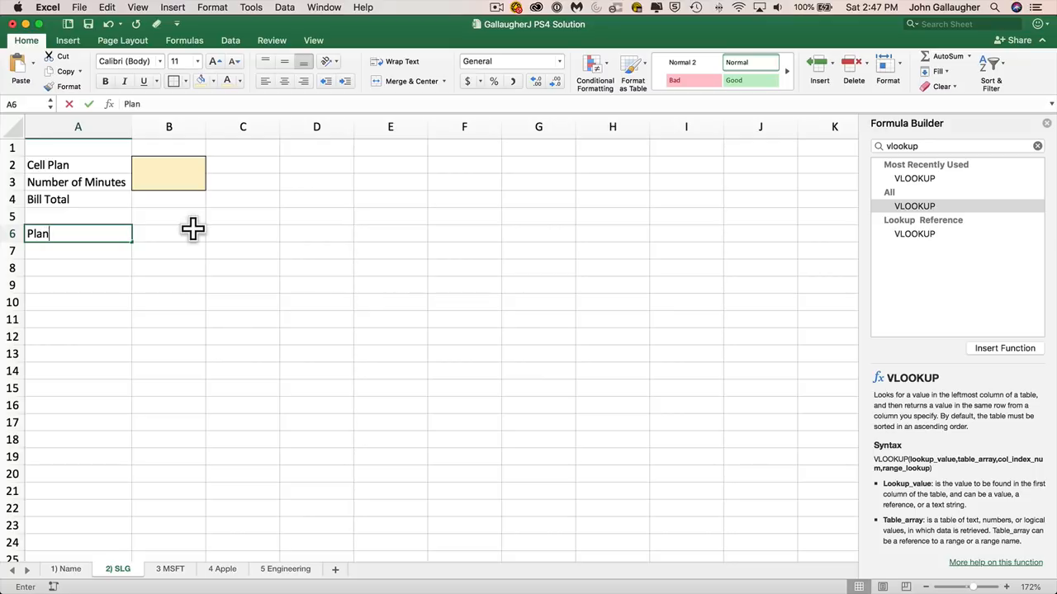
pyautogui.write(' Name')
pyautogui.press('BackSpace')
pyautogui.press('BackSpace')
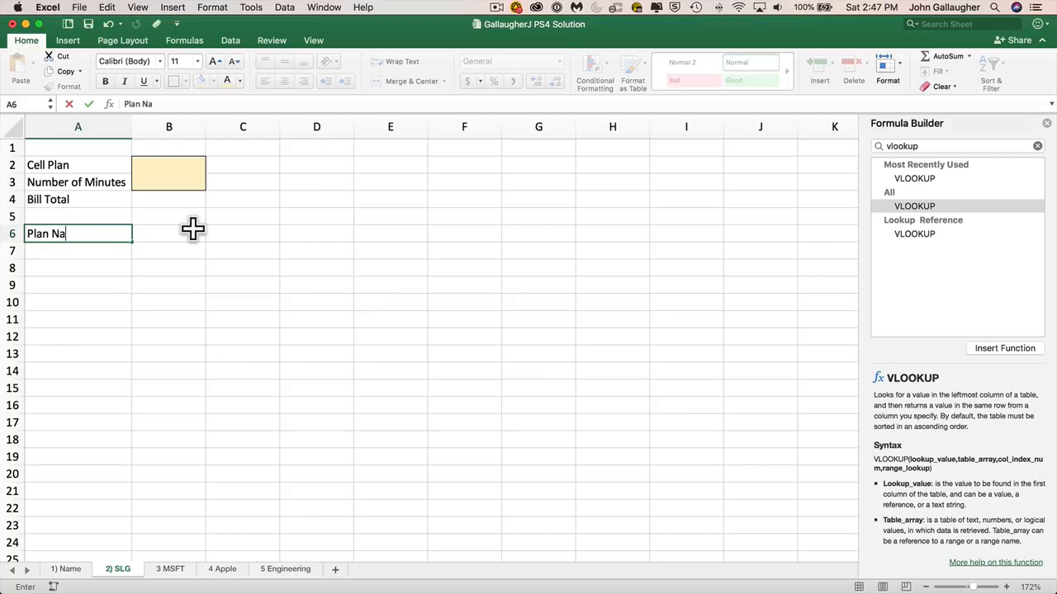
pyautogui.write('me:')
pyautogui.press('Return')
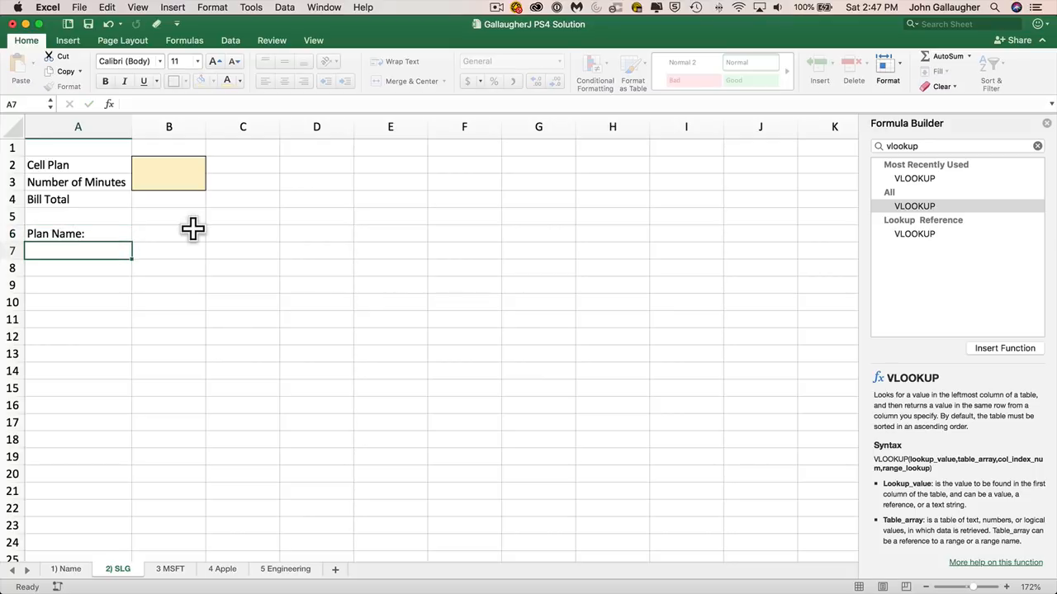
# List the plan letters A, B, C, D and E in cells A7 to A11 under the Plan Name heading.
pyautogui.write('A')
pyautogui.press('Return')
pyautogui.write('B')
pyautogui.press('Return')
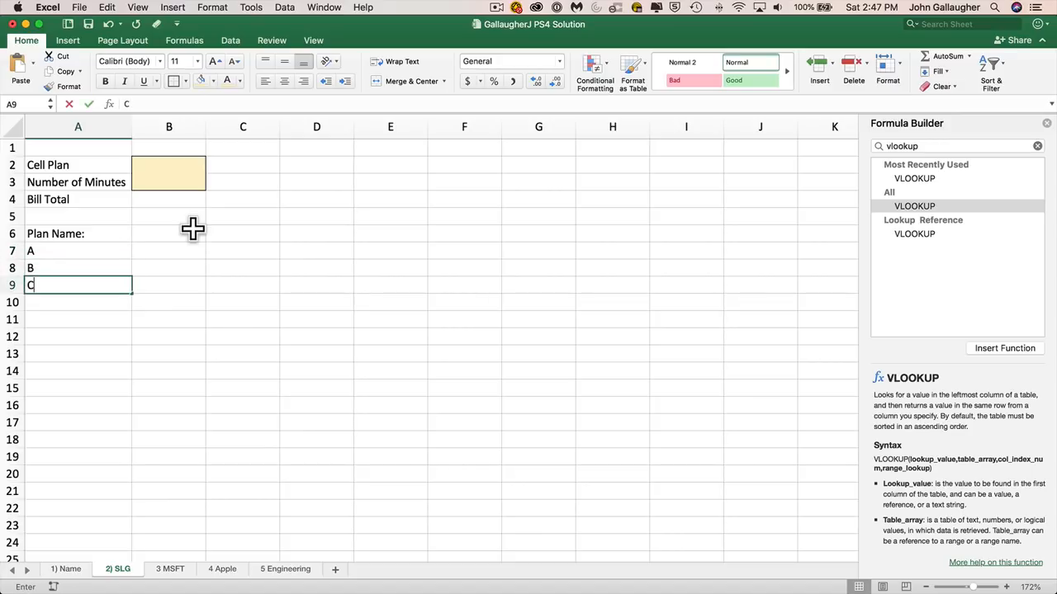
pyautogui.write('C')
pyautogui.press('Return')
pyautogui.write('D')
pyautogui.press('Return')
pyautogui.write('E')
pyautogui.press('Return')
# Right-align the Plan Name heading and the plan letters in cells A6:A11.
pyautogui.press('Up')
pyautogui.press('Up')
pyautogui.press('Up')
pyautogui.press('Up')
pyautogui.press('Up')
pyautogui.press('Up')
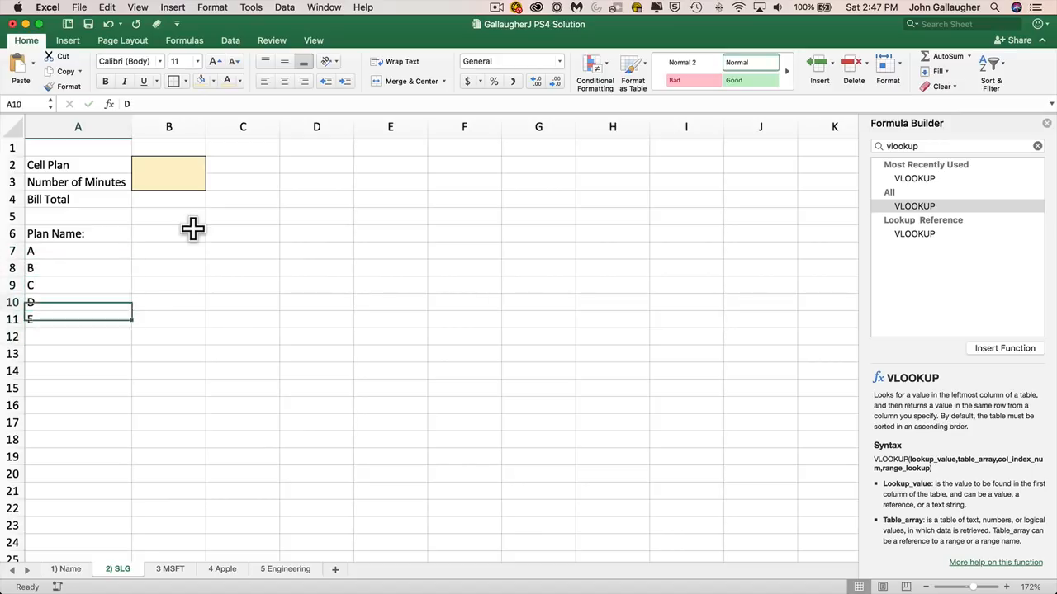
pyautogui.hotkey('shift', 'Down')
pyautogui.hotkey('shift', 'Down')
pyautogui.hotkey('shift', 'Down')
pyautogui.hotkey('shift', 'Down')
pyautogui.hotkey('shift', 'Down')
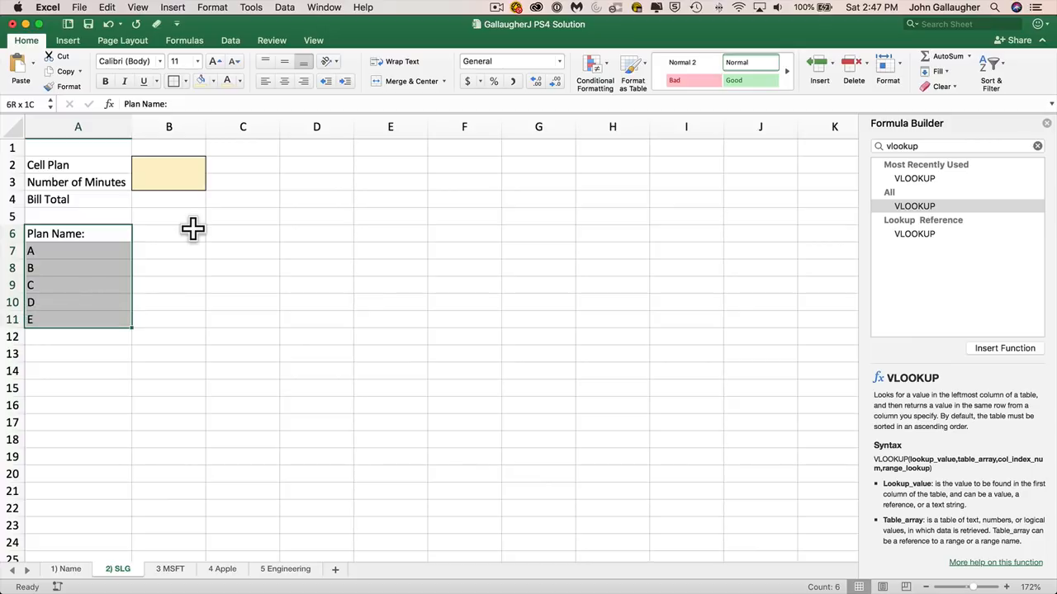
pyautogui.click(304, 81)
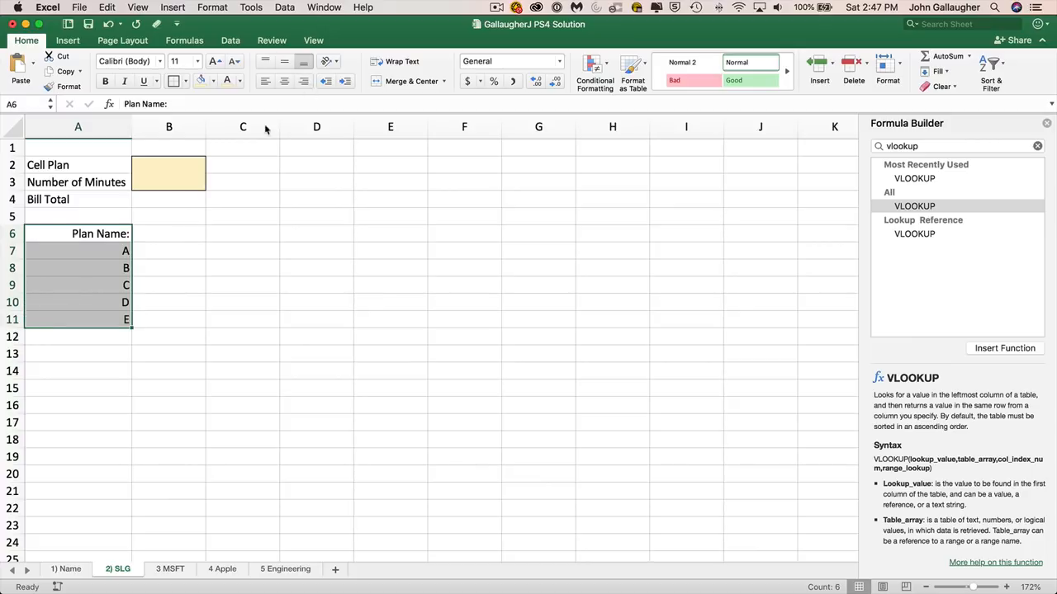
# Enter the column headings "Base Cost" in B6 and "Free Minutes" in C6 of the plan table.
pyautogui.click(179, 235)
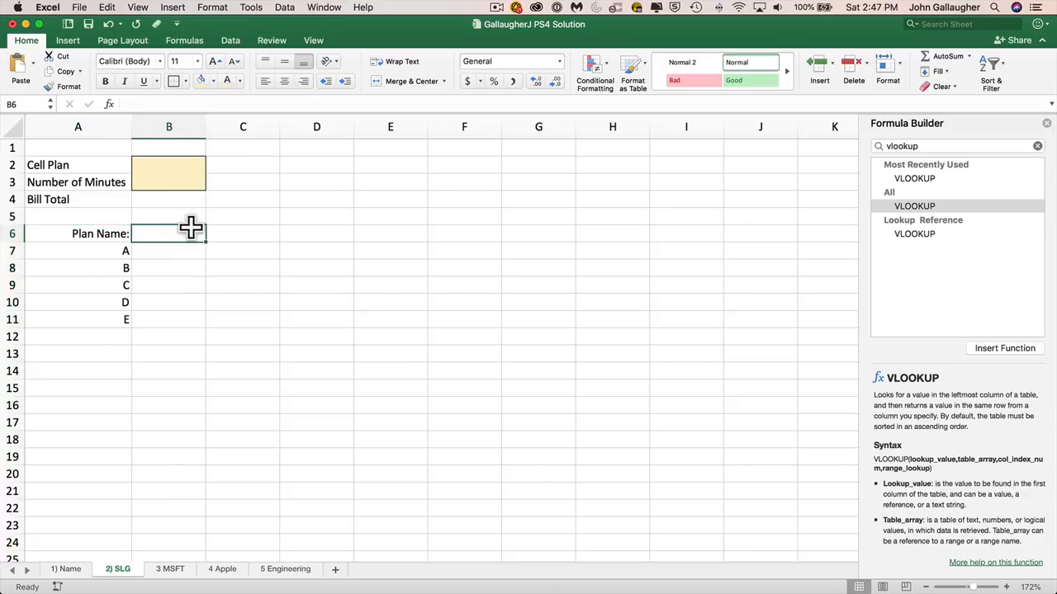
pyautogui.write('Base Cost')
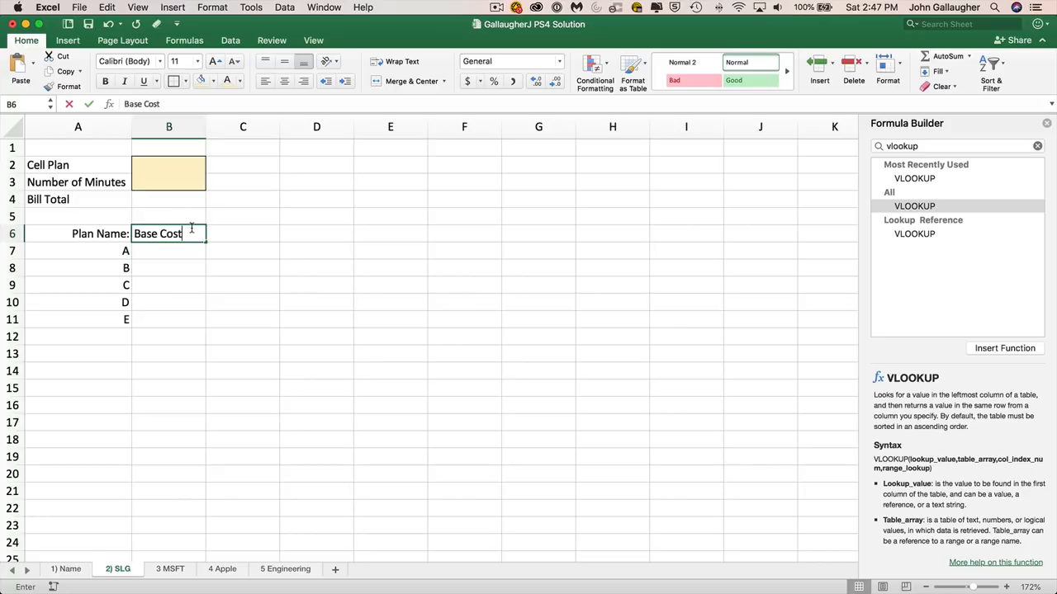
pyautogui.press('Tab')
pyautogui.write('Free ')
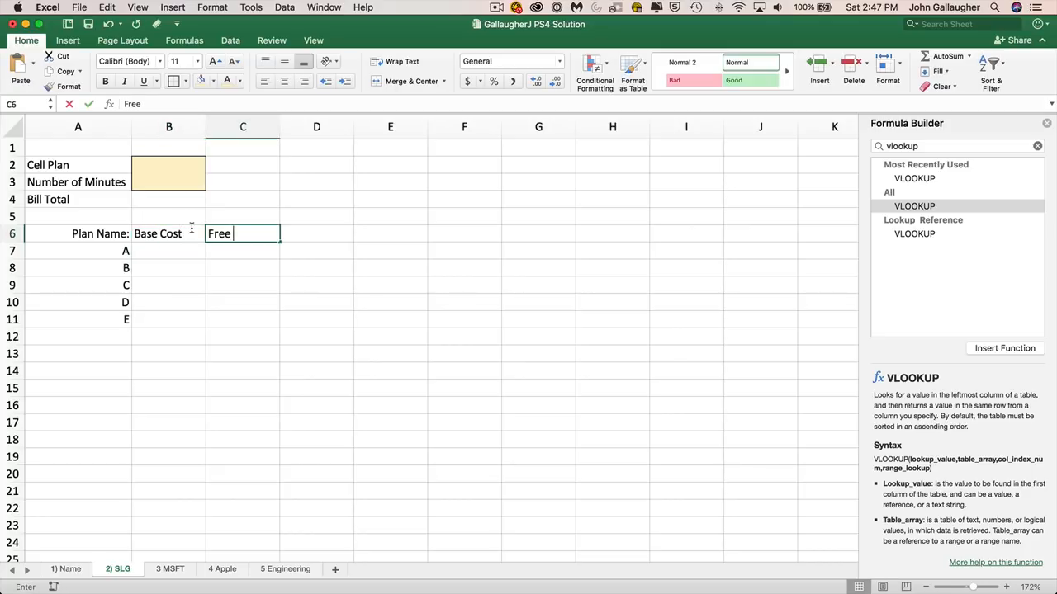
pyautogui.write('Minutes')
pyautogui.press('Tab')
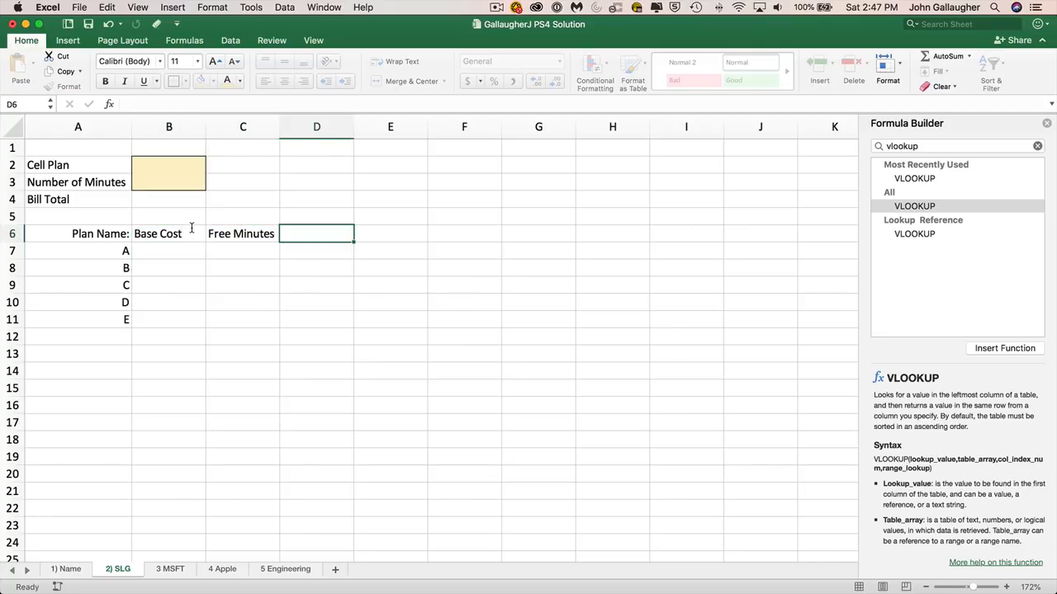
# Enter the heading "Minute Cost" in D6 and the base costs $9.99, $19.99, $39.99, $79.99 and $159.99 in cells B7 to B11.
pyautogui.write('Minute Cost')
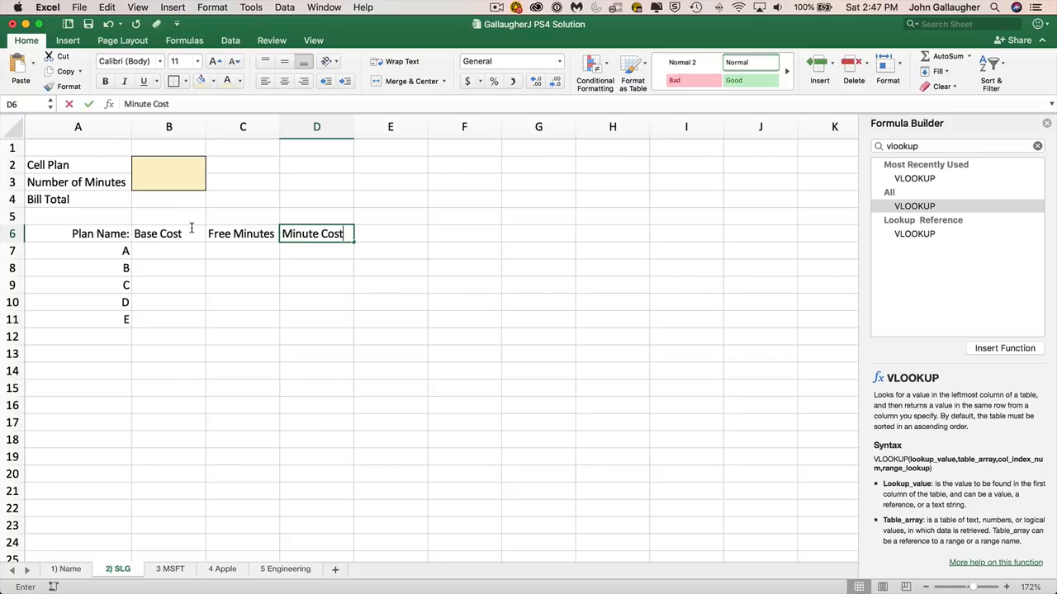
pyautogui.press('Return')
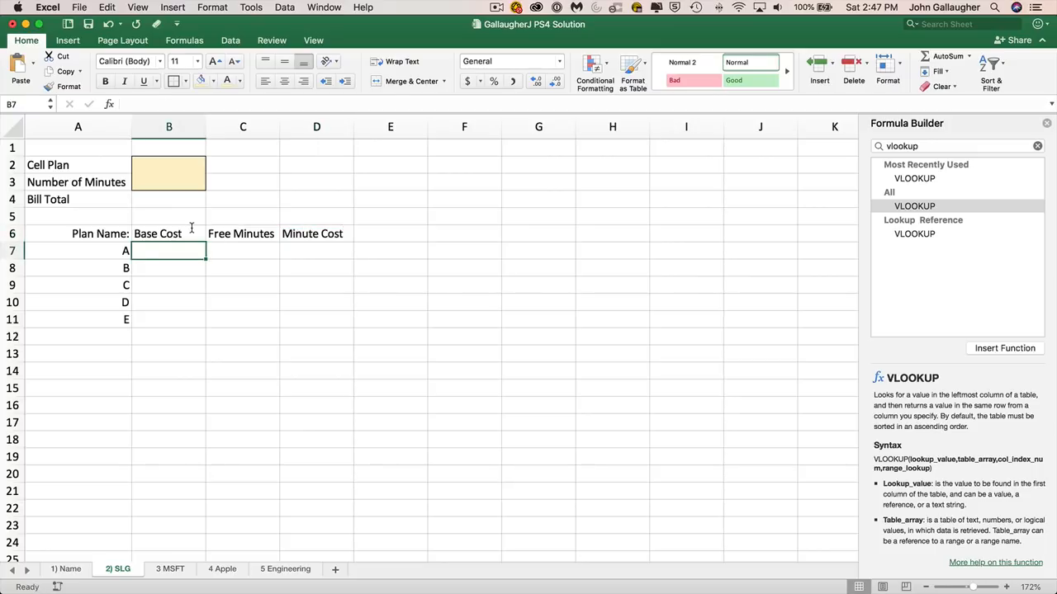
pyautogui.write('$9.99')
pyautogui.press('Return')
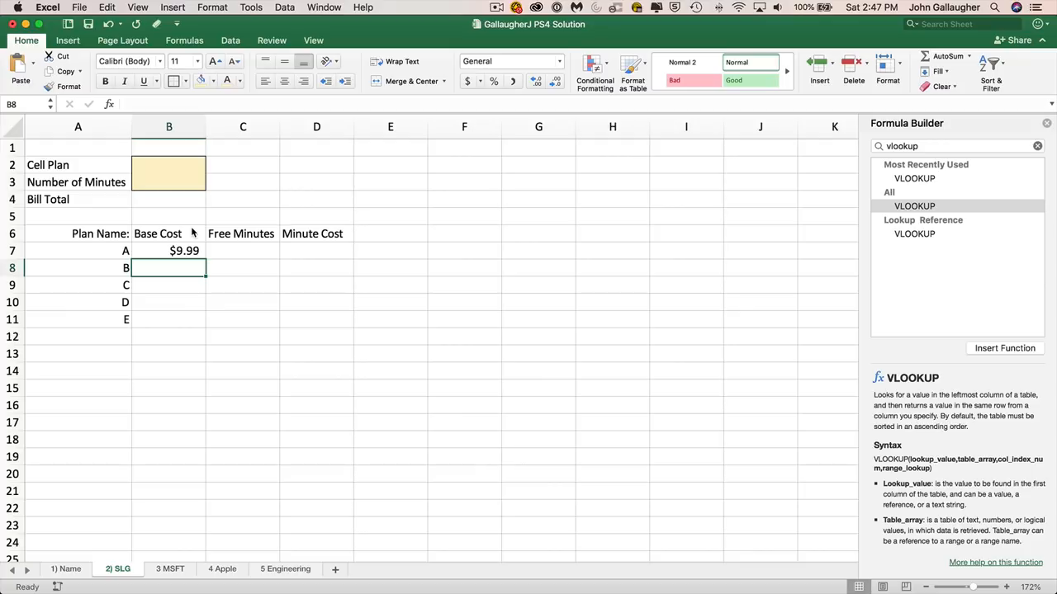
pyautogui.write('$19.99')
pyautogui.press('Return')
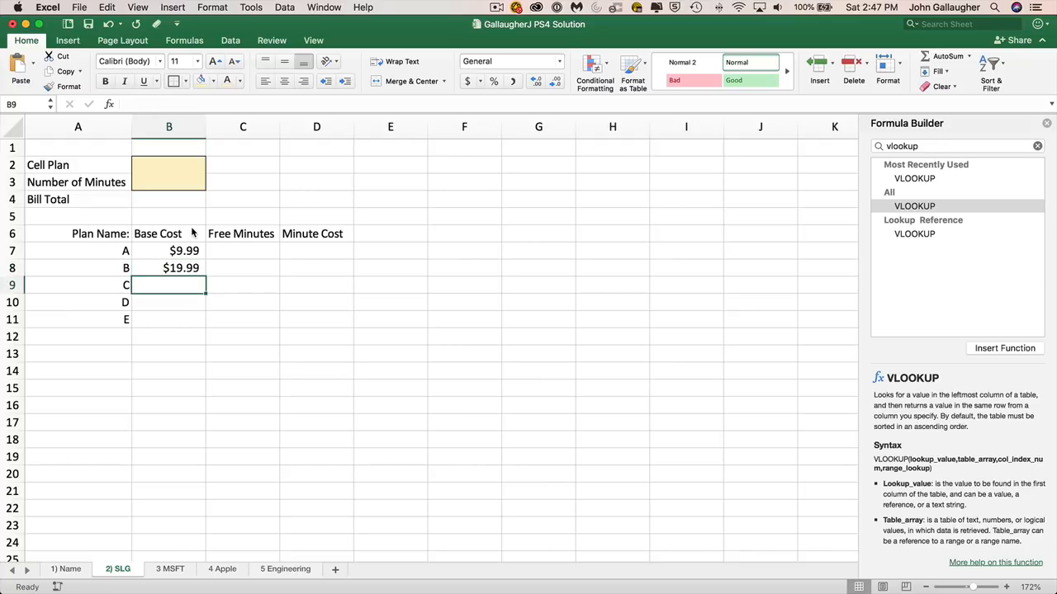
pyautogui.write('$39.99')
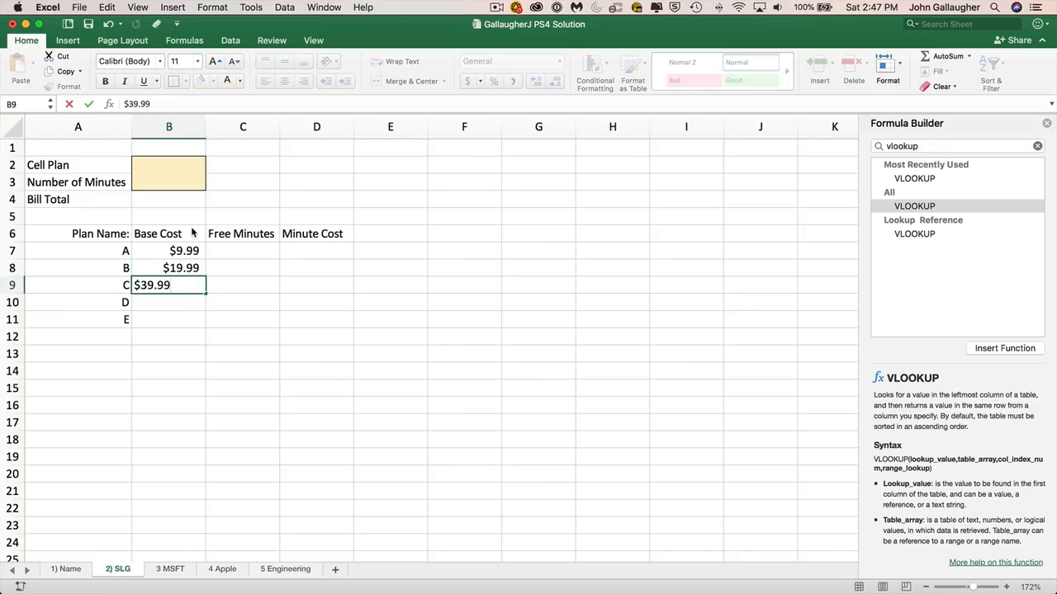
pyautogui.press('Return')
pyautogui.write('$79.')
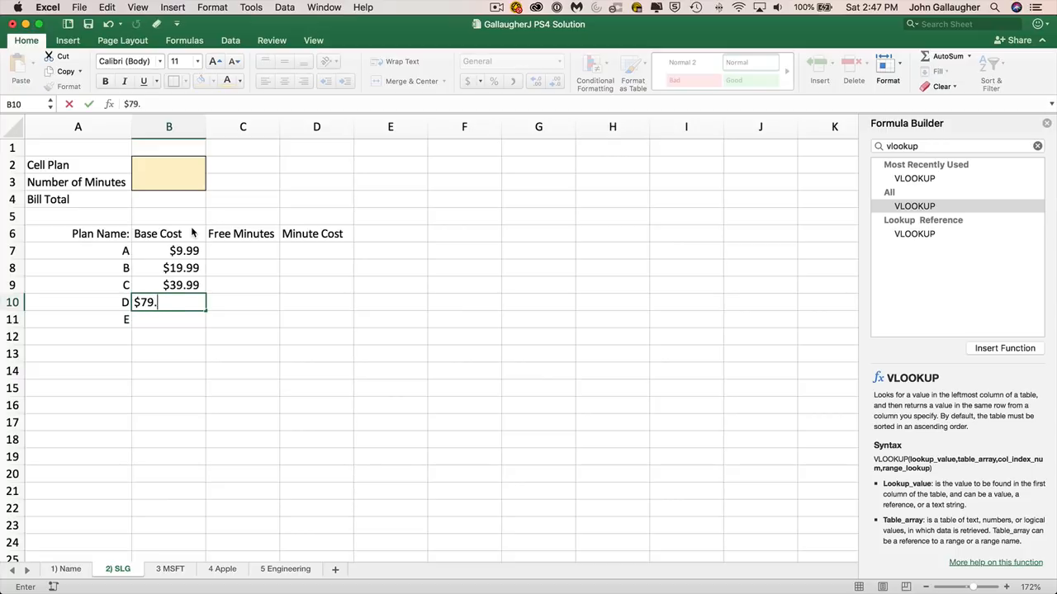
pyautogui.write('999')
pyautogui.press('BackSpace')
pyautogui.press('Return')
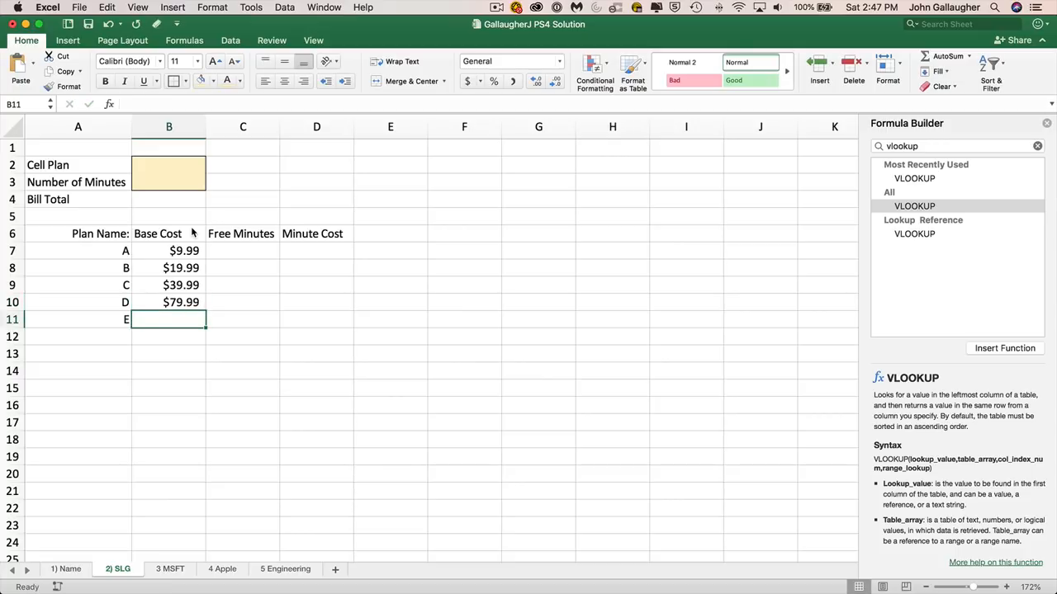
pyautogui.write('$159.')
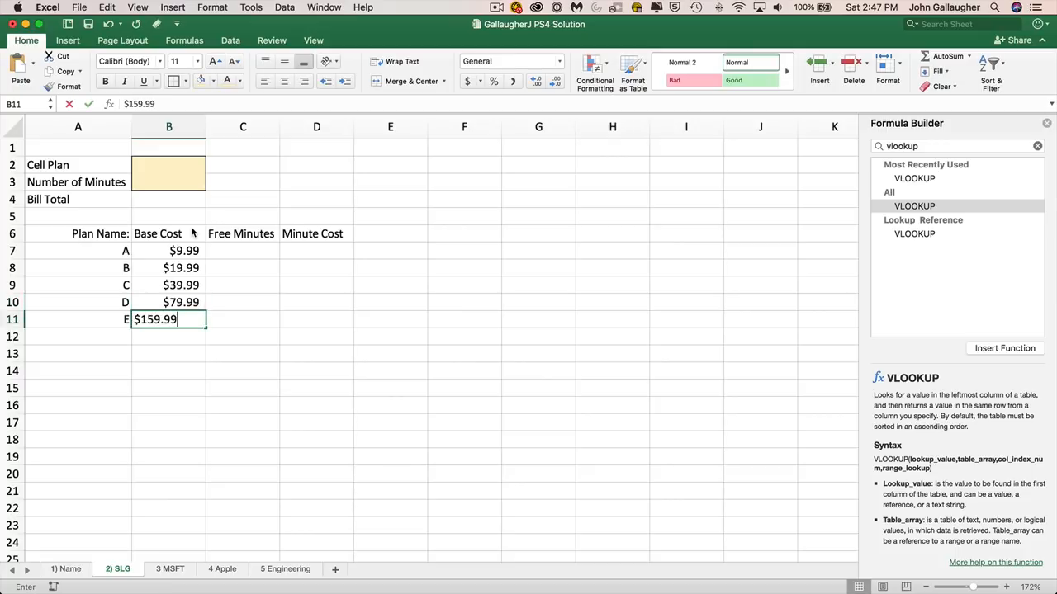
pyautogui.write('99')
pyautogui.press('Return')
pyautogui.press('Up')
pyautogui.press('Right')
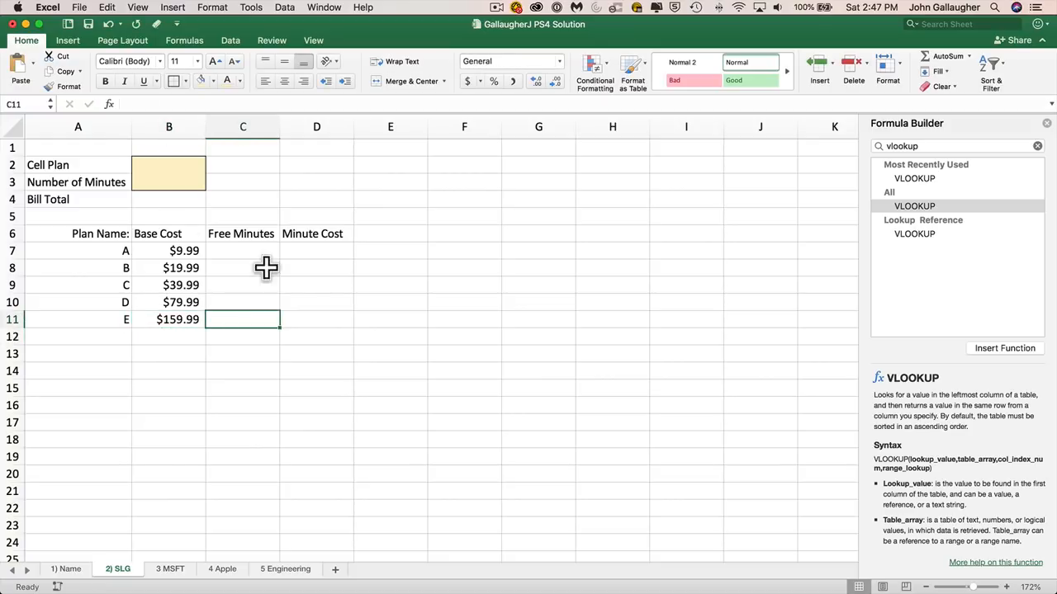
# Bold the headings in A6:D6 and the plan letters in A7:A11, and right-align the headings in B6:D6.
pyautogui.press('super+Tab')
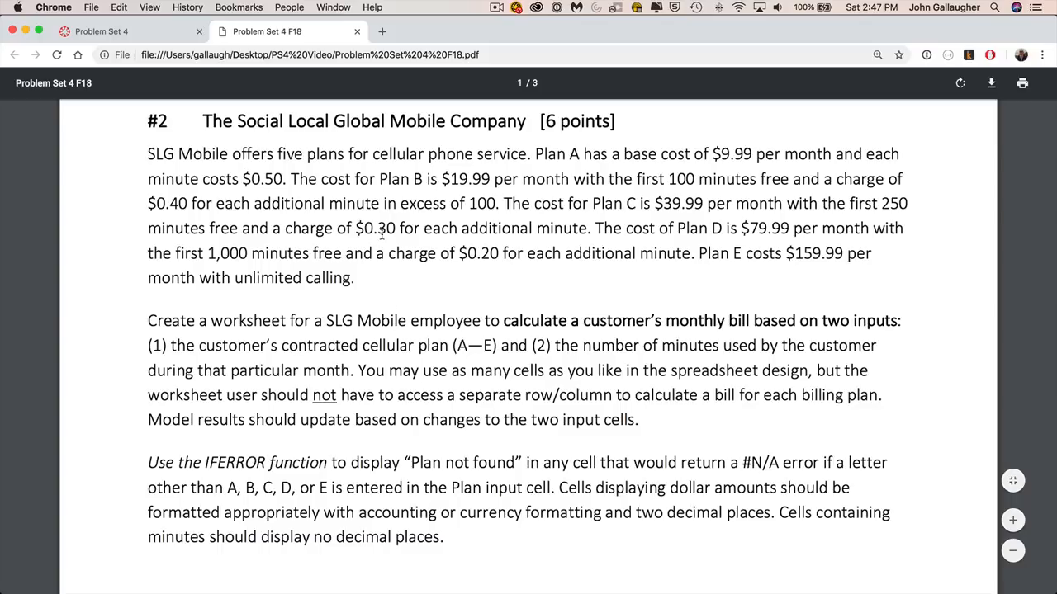
pyautogui.press('super+Tab')
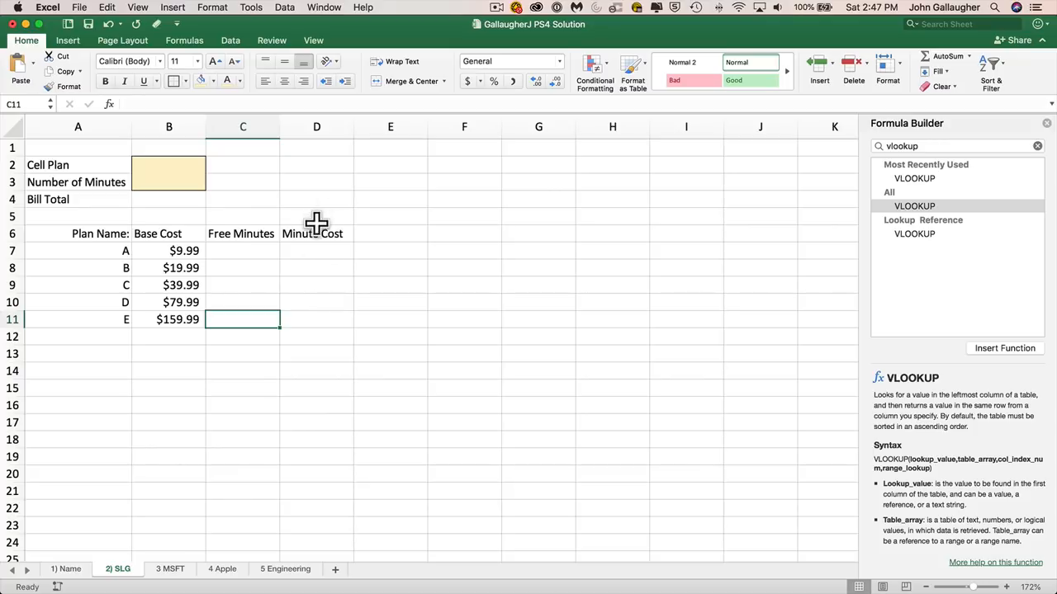
pyautogui.moveTo(313, 233); pyautogui.dragTo(110, 321)
pyautogui.press('super+b')
pyautogui.moveTo(169, 234); pyautogui.dragTo(323, 233)
pyautogui.click(306, 83)
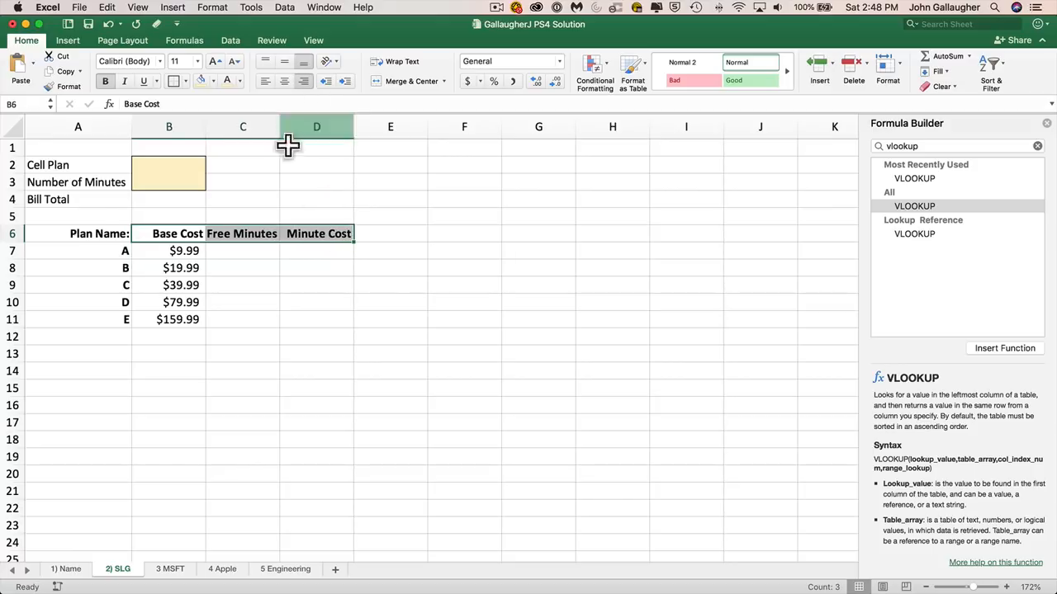
# Enter the free minutes 0, 100, 250 and 1,000 for plans A to D in cells C7 to C10.
pyautogui.click(260, 256)
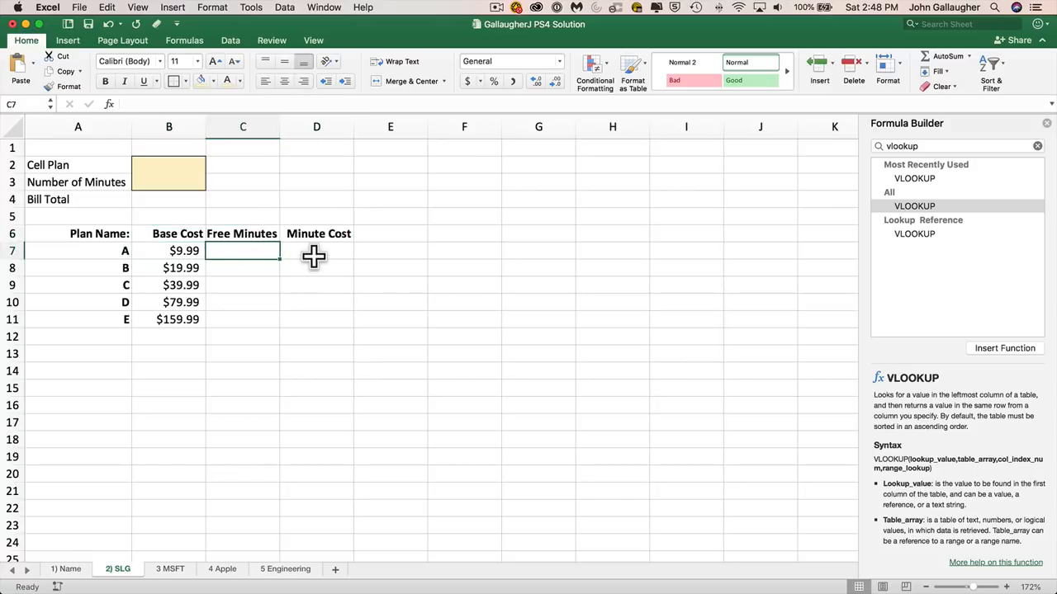
pyautogui.write('0')
pyautogui.press('Return')
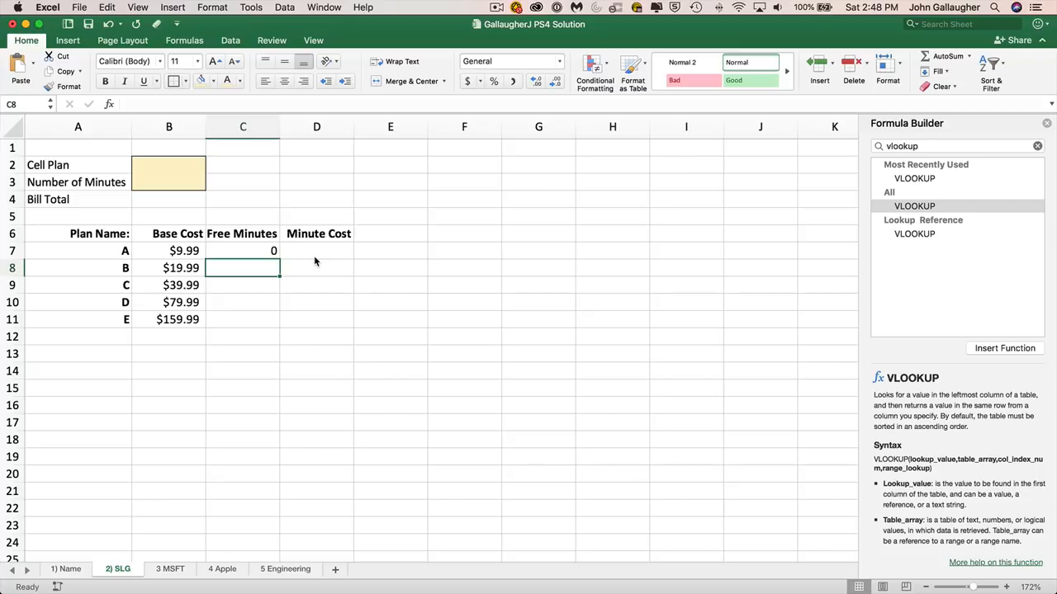
pyautogui.write('100')
pyautogui.press('Return')
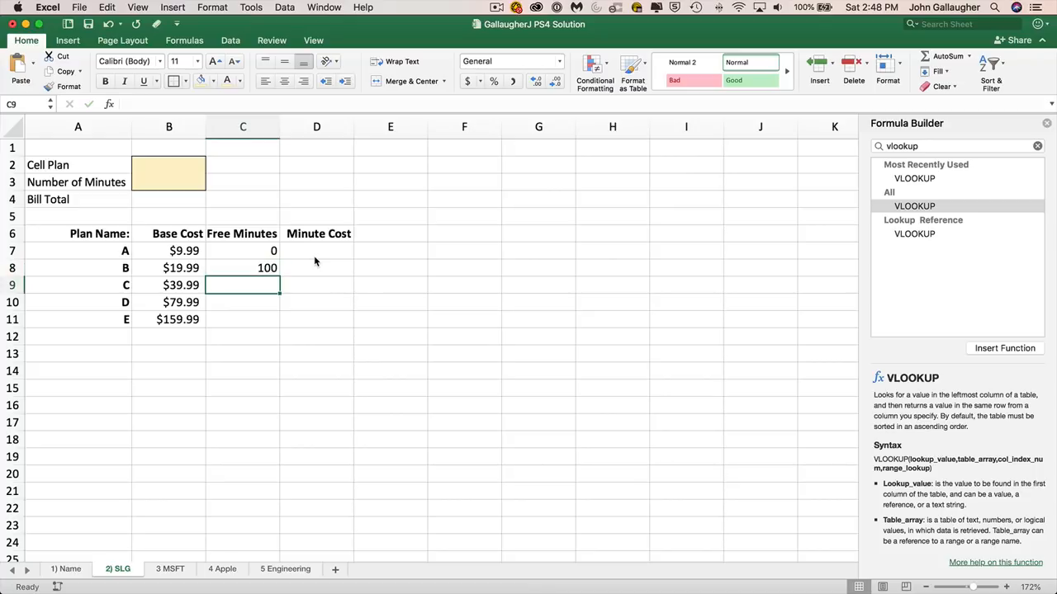
pyautogui.write('250')
pyautogui.press('Return')
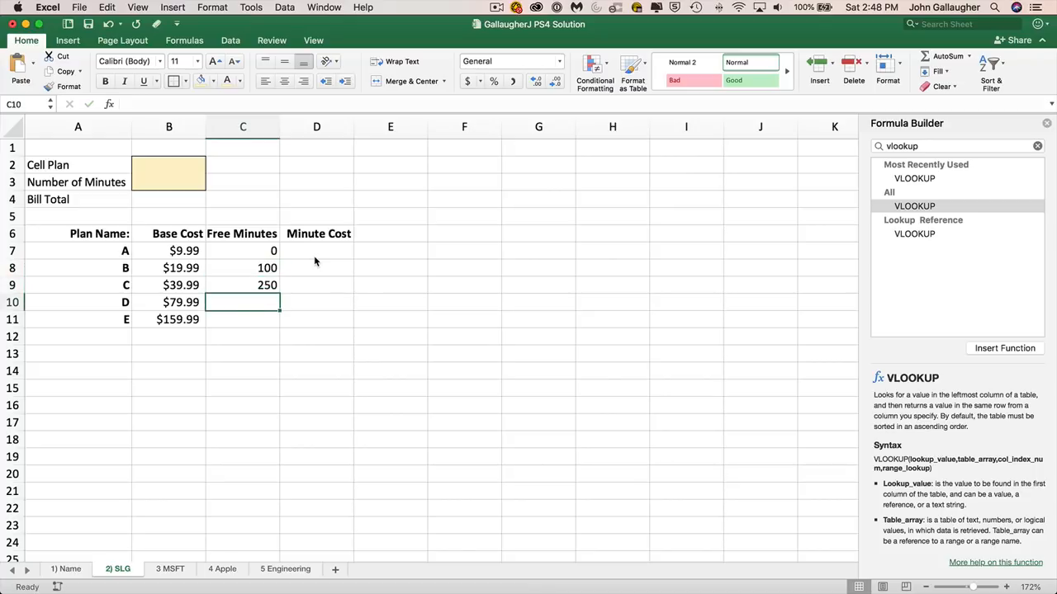
pyautogui.write('1,000')
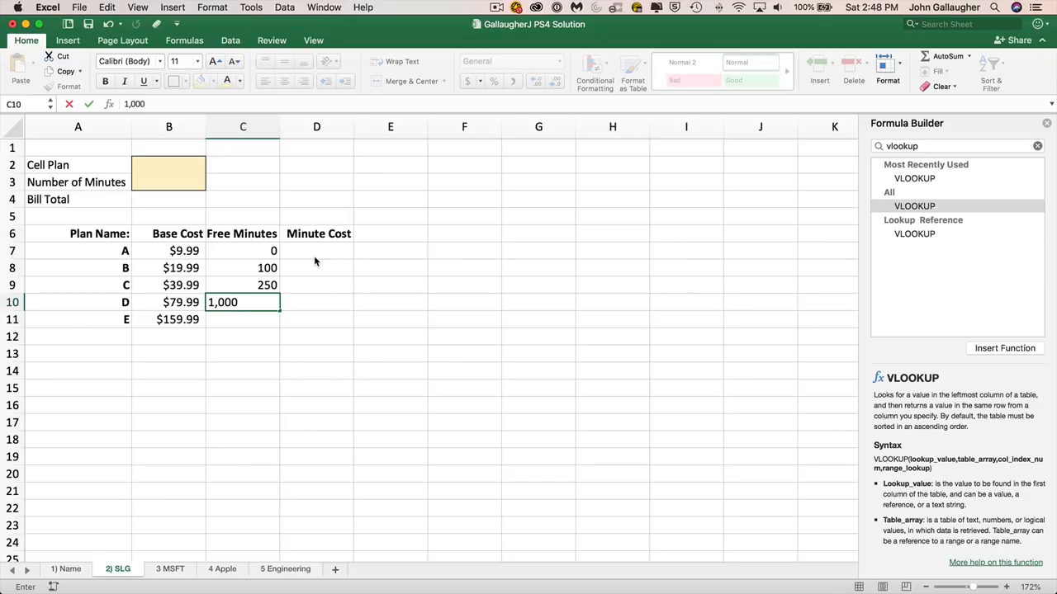
pyautogui.press('Return')
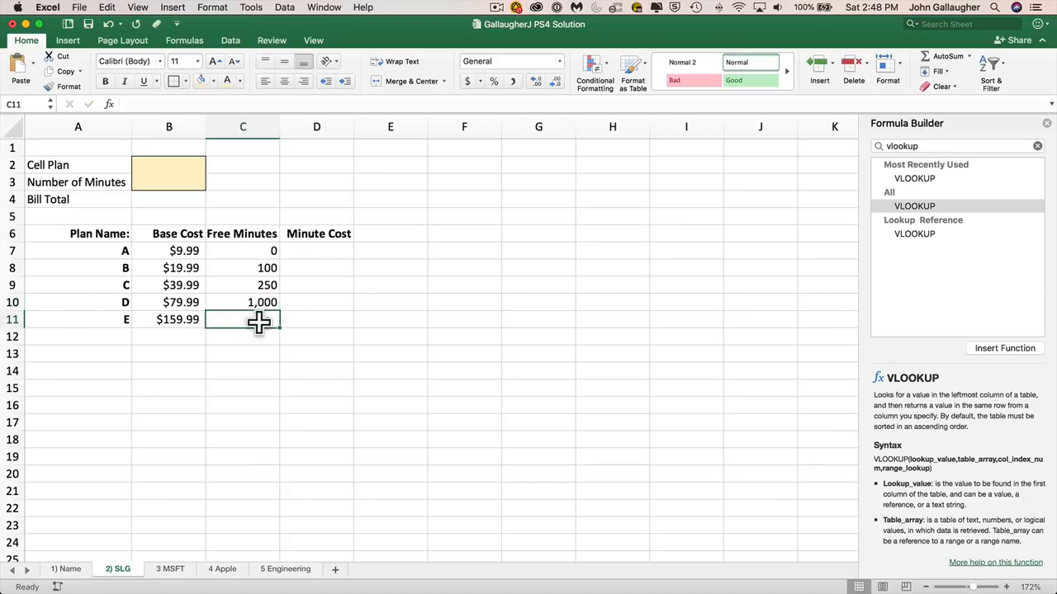
# Enter the minute costs $0.00 for plan E in D11, $0.20 for plan D in D10 and $0.30 for plan C in D9.
pyautogui.click(308, 318)
pyautogui.write('$0')
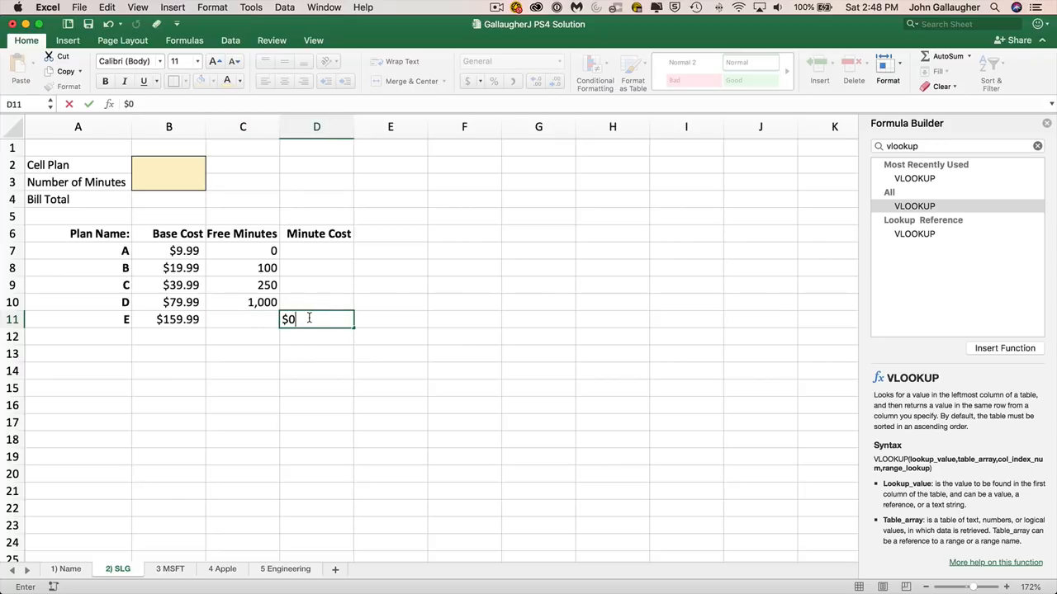
pyautogui.write('.000')
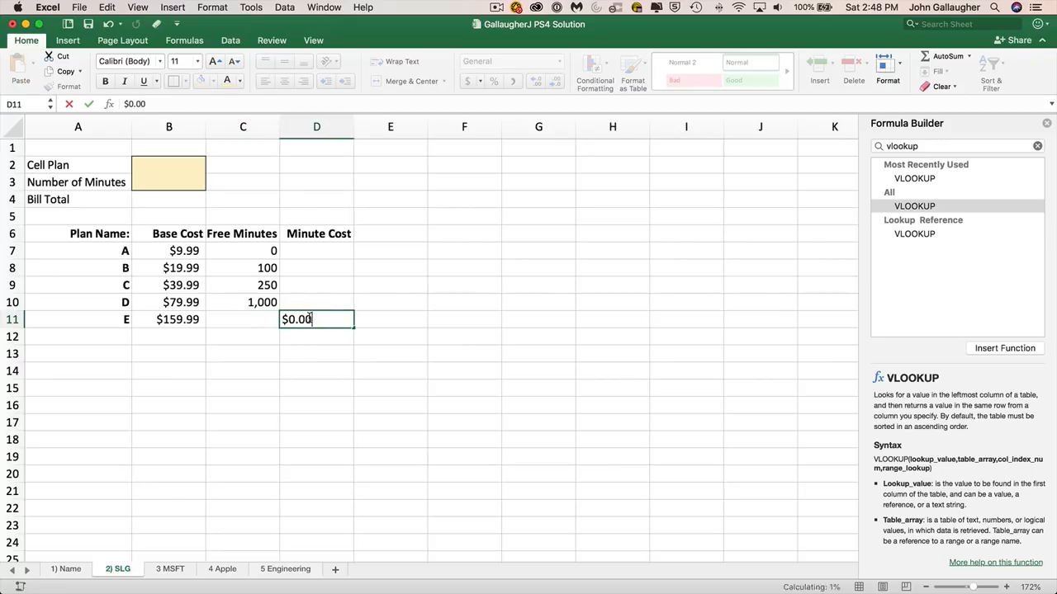
pyautogui.press('Up')
pyautogui.write('$0.20')
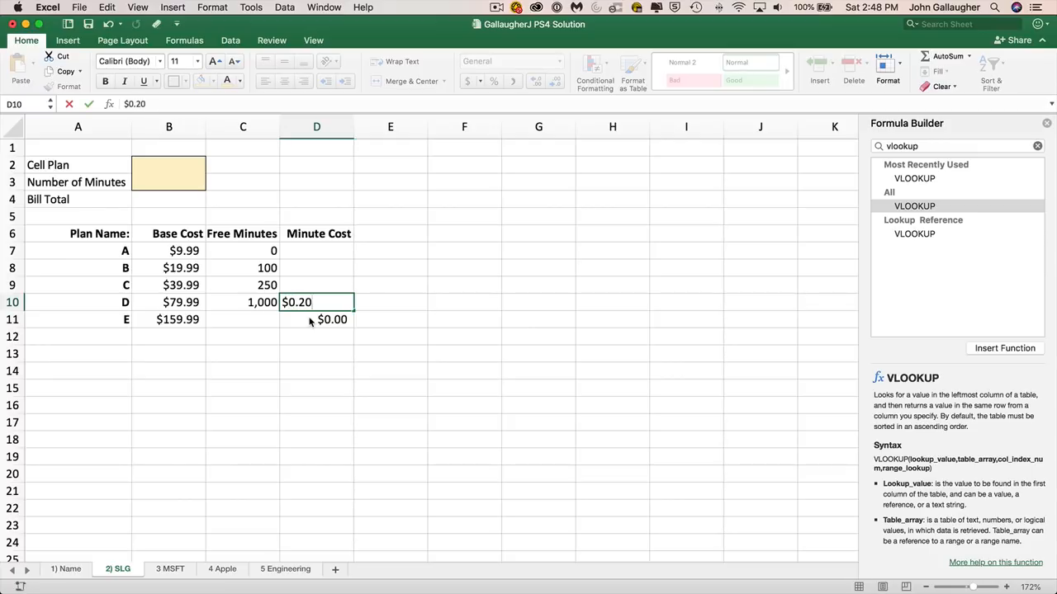
pyautogui.press('Up')
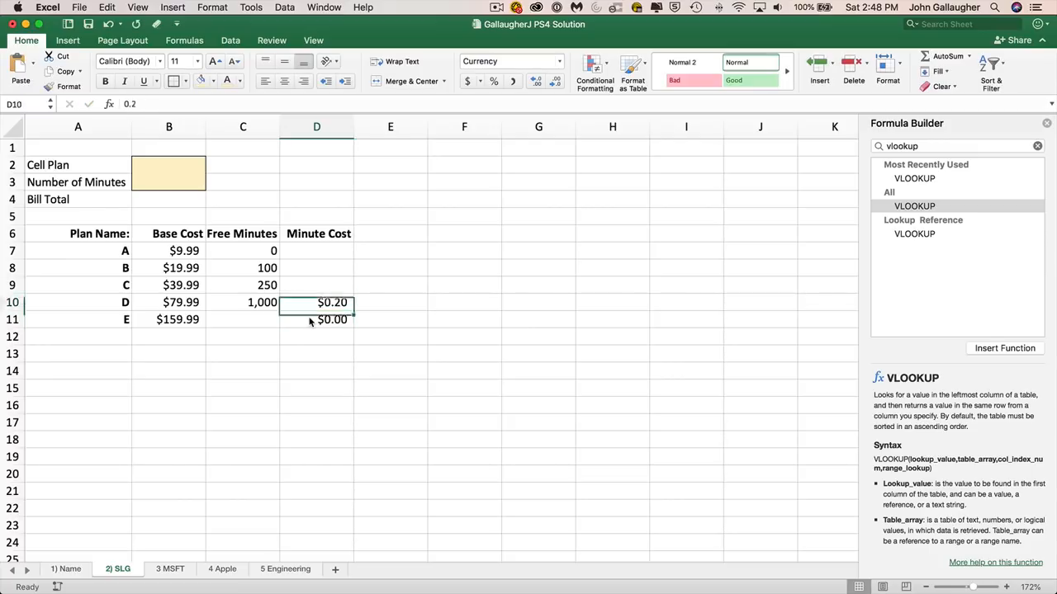
pyautogui.write('$0.3')
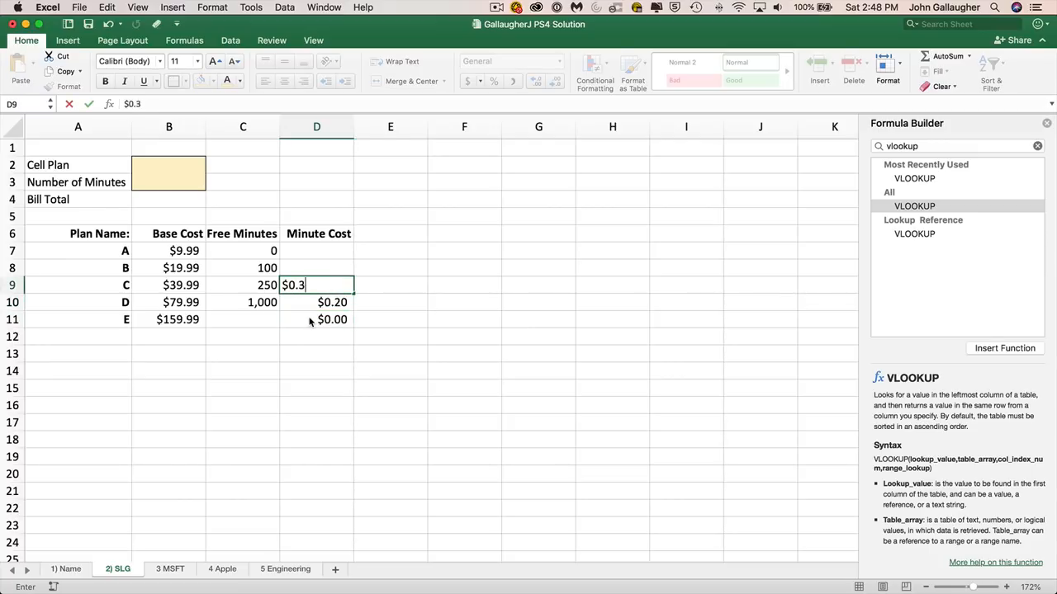
pyautogui.press('Return')
pyautogui.press('Up')
pyautogui.press('Up')
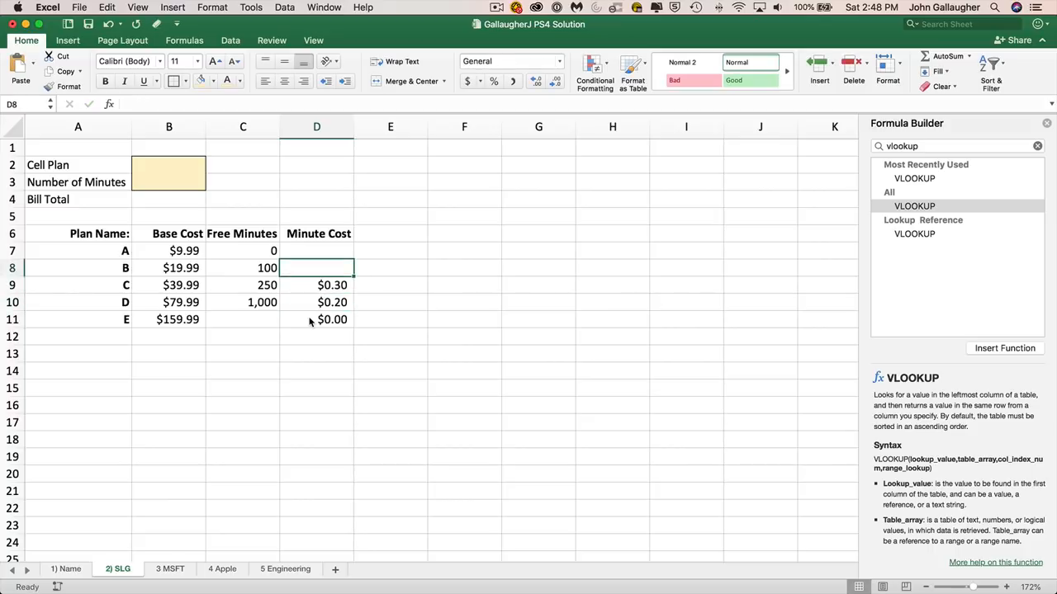
# Enter the minute costs $0.40 for plan B in D8 and $0.50 for plan A in D7.
pyautogui.write('$0.40')
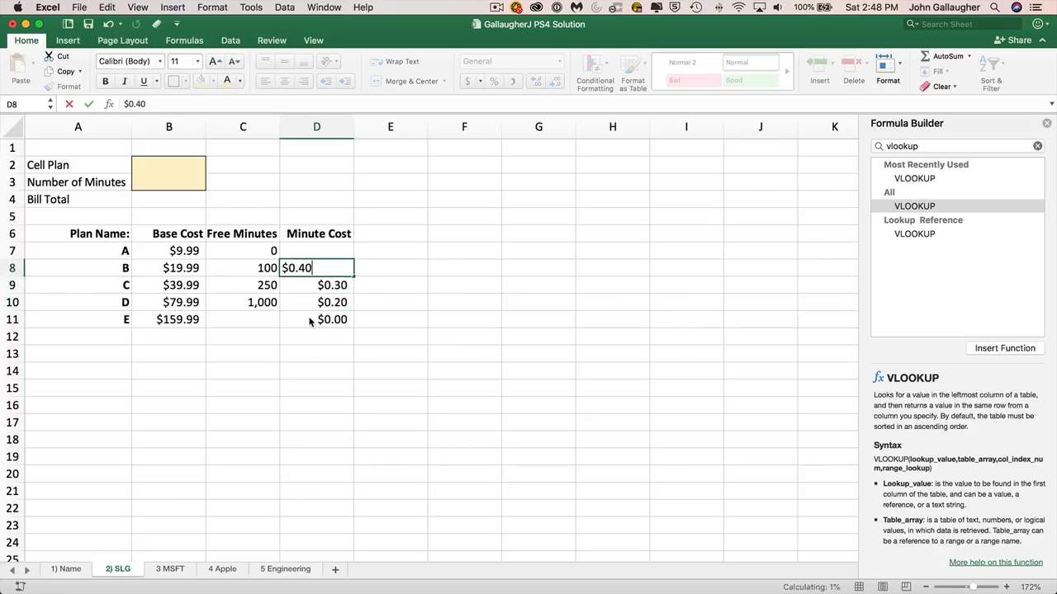
pyautogui.press('Return')
pyautogui.press('Up')
pyautogui.press('Up')
pyautogui.write('$.')
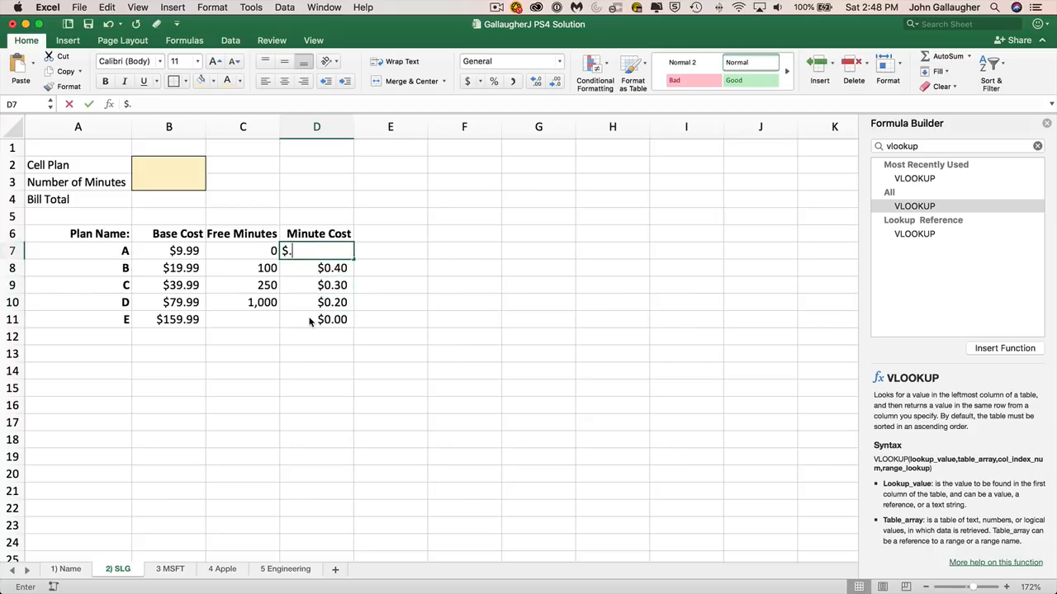
pyautogui.write('50')
pyautogui.press('BackSpace')
pyautogui.press('BackSpace')
pyautogui.press('BackSpace')
pyautogui.write('0.50')
pyautogui.press('Return')
pyautogui.press('Up')
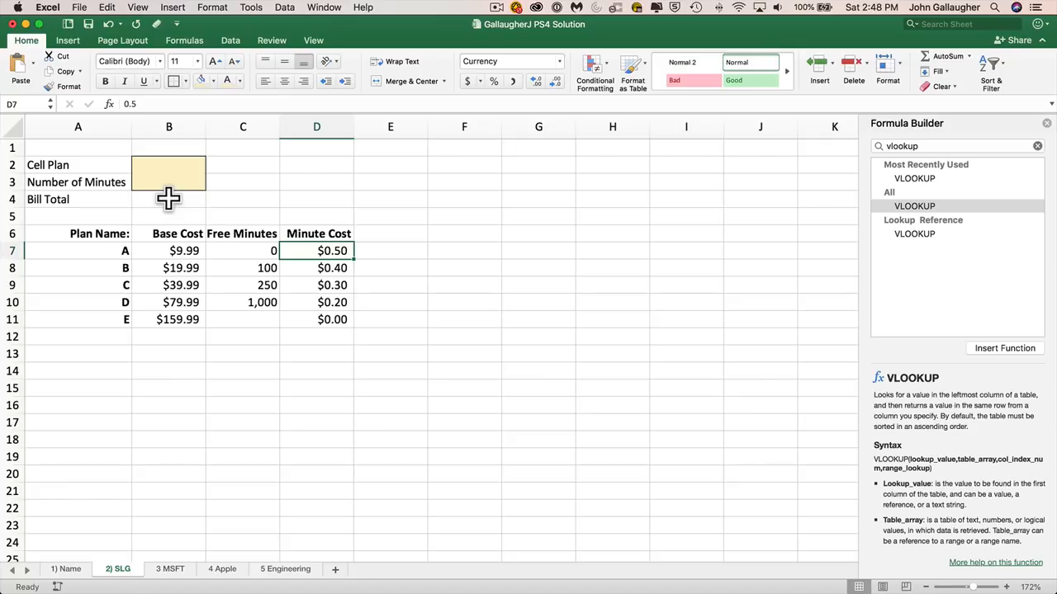
# Insert a VLOOKUP function in the Bill Total cell B4, using the Cell Plan cell B2 as the lookup value.
pyautogui.press('super+Tab')
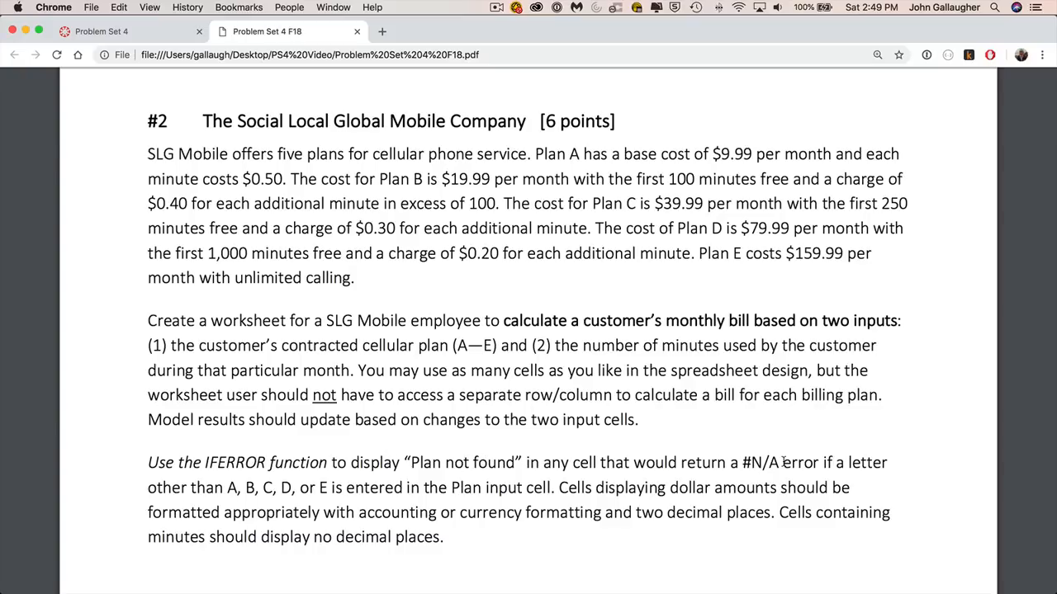
pyautogui.press('super+Tab')
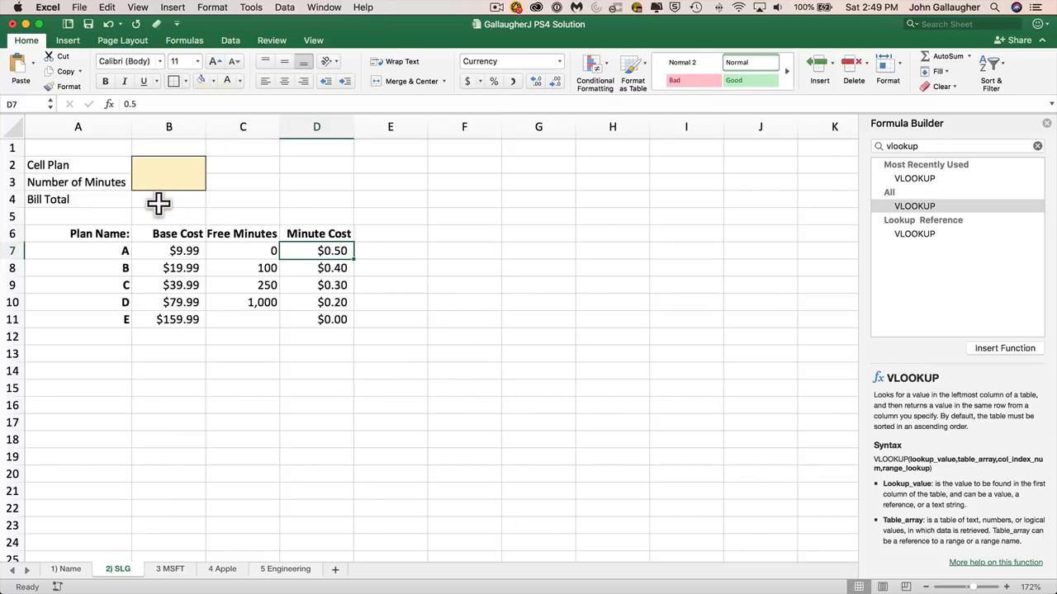
pyautogui.click(146, 198)
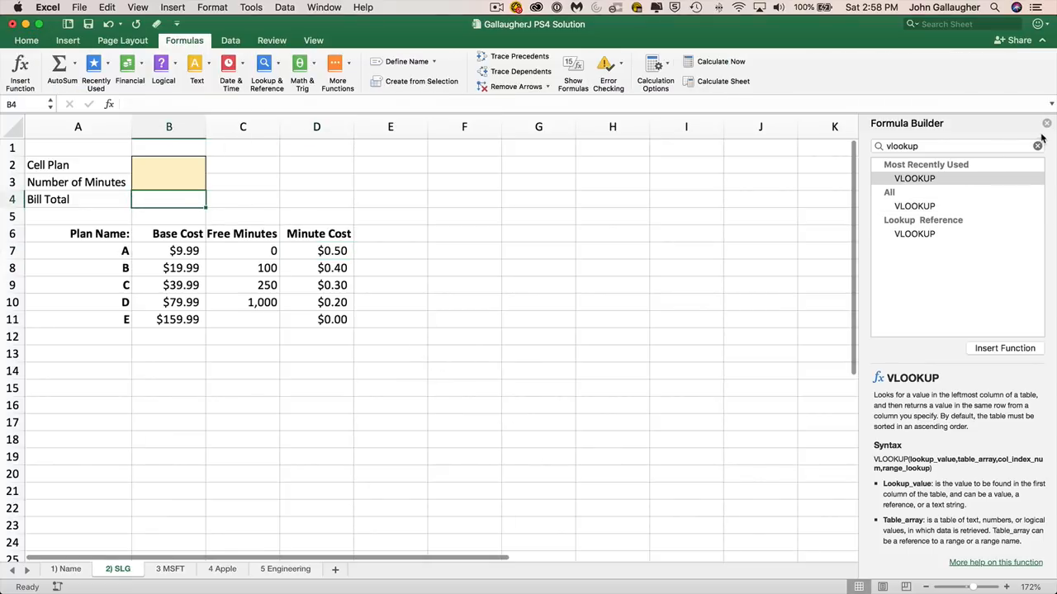
pyautogui.click(1046, 123)
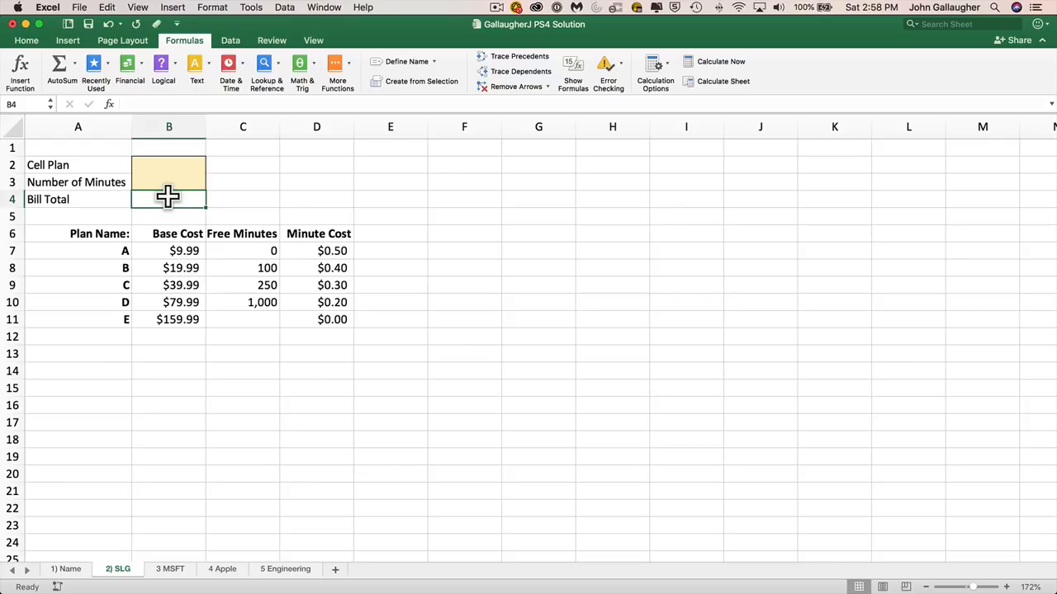
pyautogui.click(108, 104)
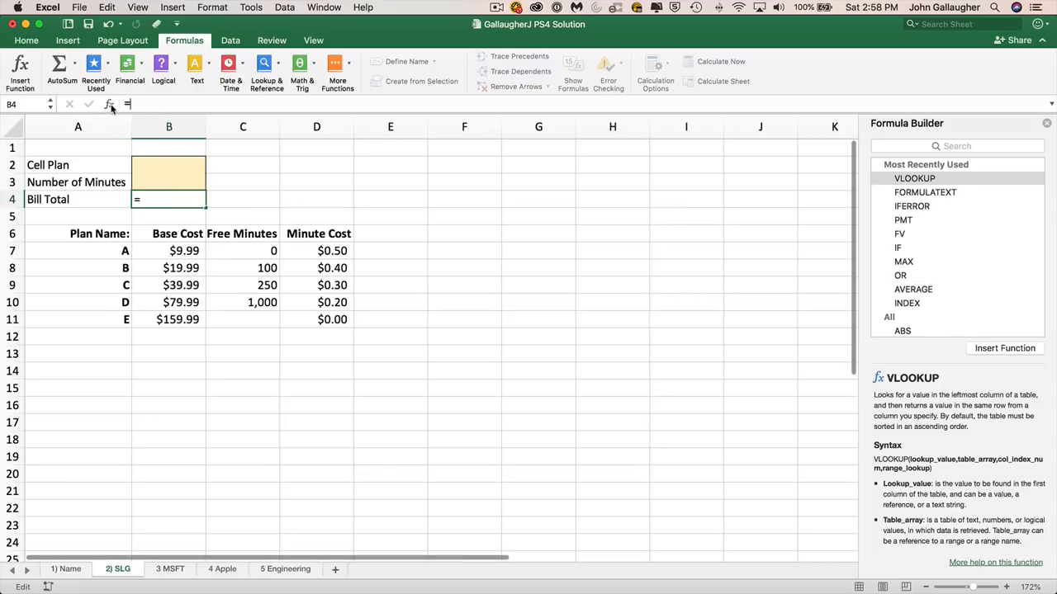
pyautogui.click(914, 179)
pyautogui.doubleClick(914, 178)
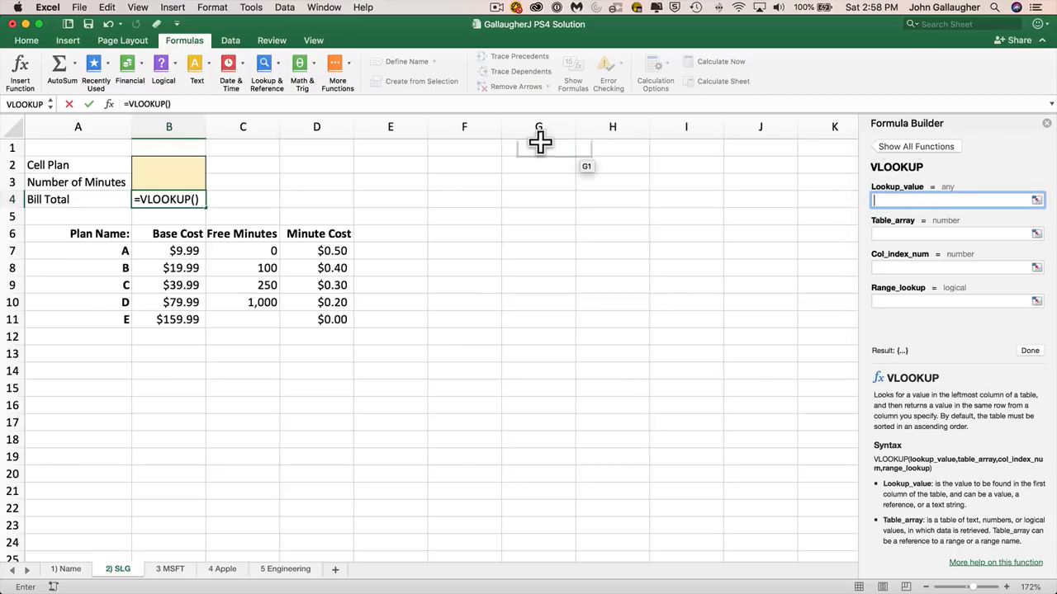
pyautogui.click(161, 163)
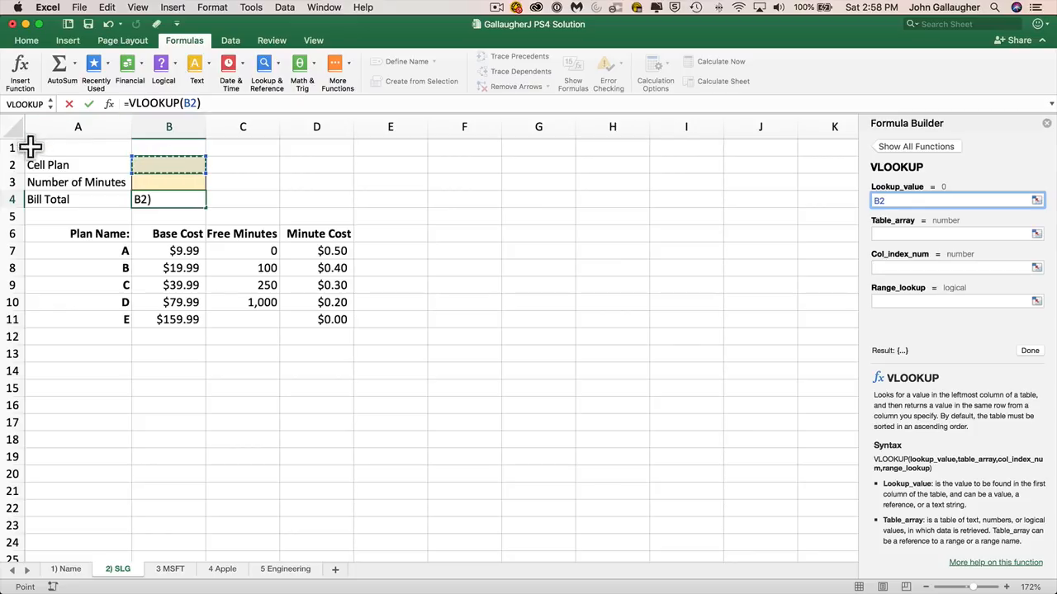
# Complete the VLOOKUP in B4 with table array A7:D11, column index 2 and range lookup FALSE.
pyautogui.click(897, 233)
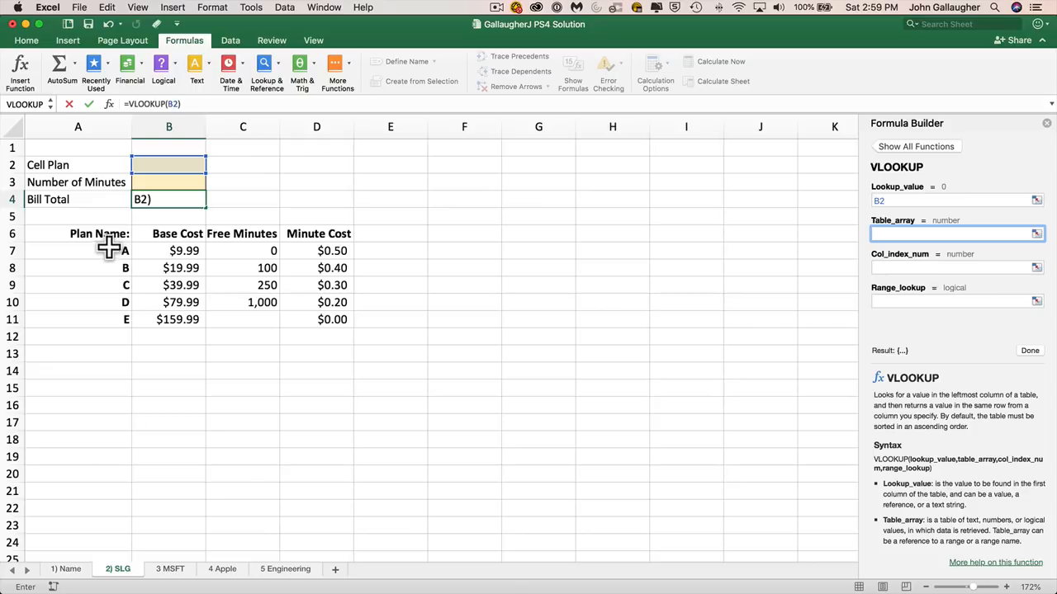
pyautogui.moveTo(107, 249); pyautogui.dragTo(330, 322)
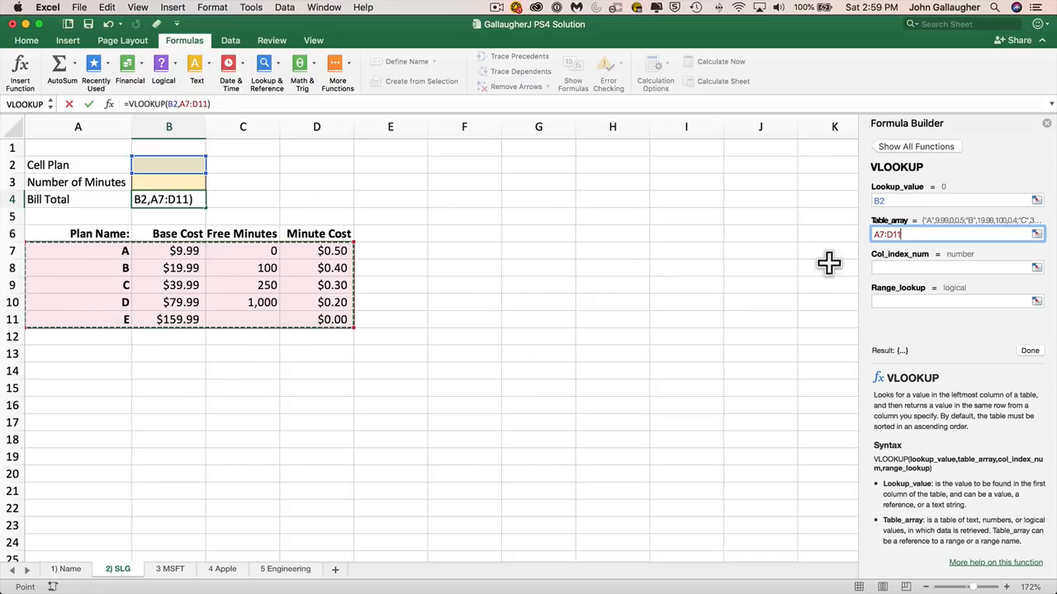
pyautogui.click(908, 267)
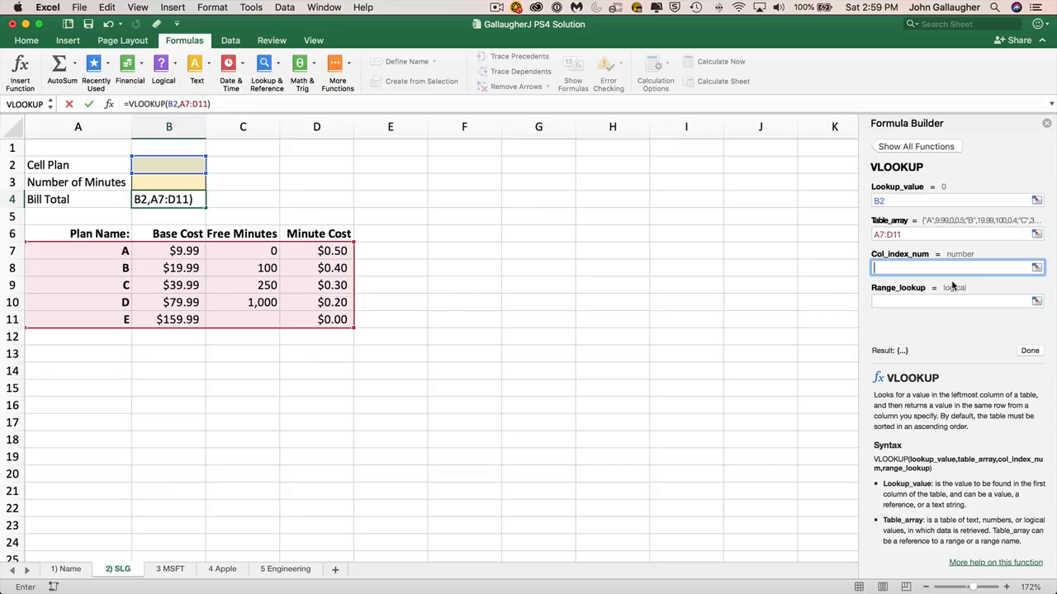
pyautogui.press('Tab')
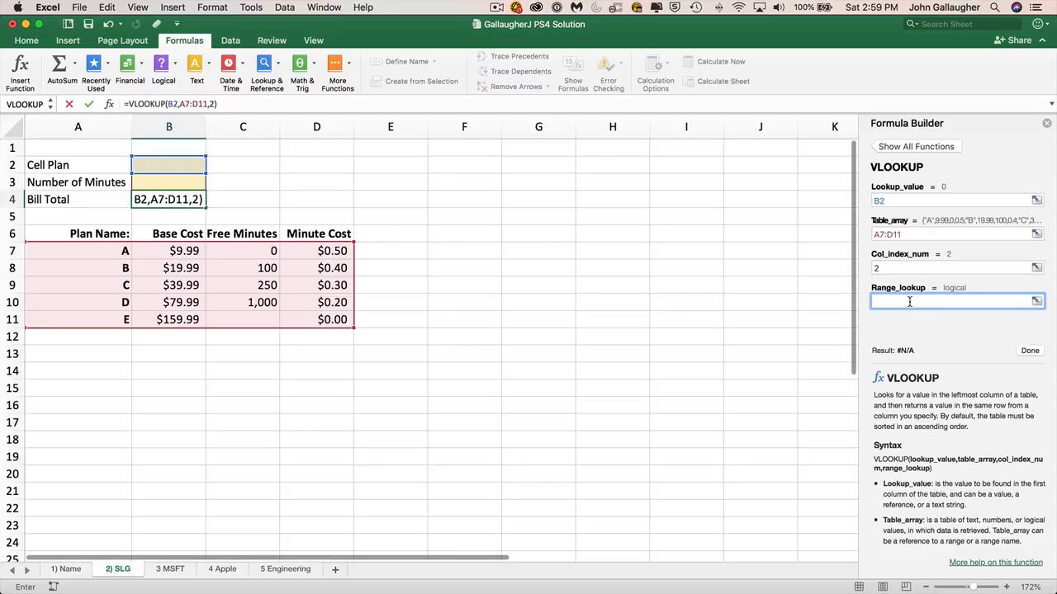
pyautogui.scroll(-3, 936, 491)
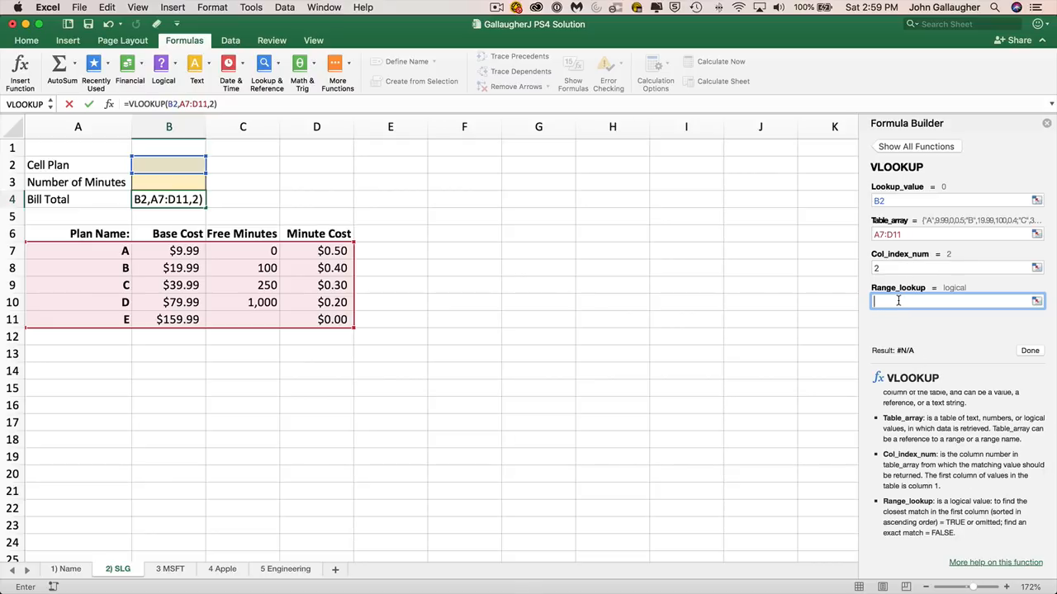
pyautogui.write('FALSE')
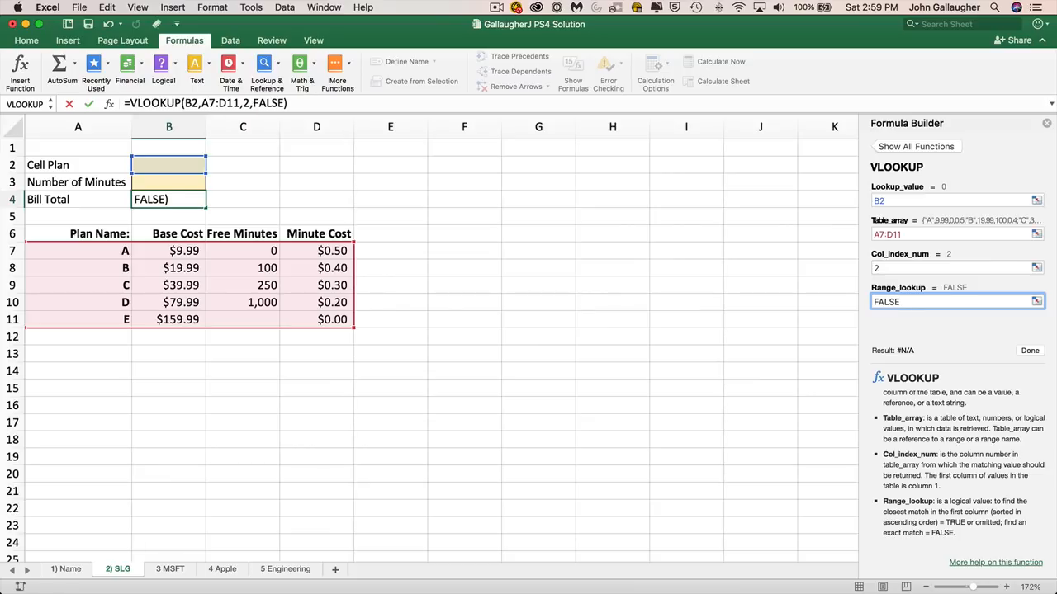
pyautogui.press('Return')
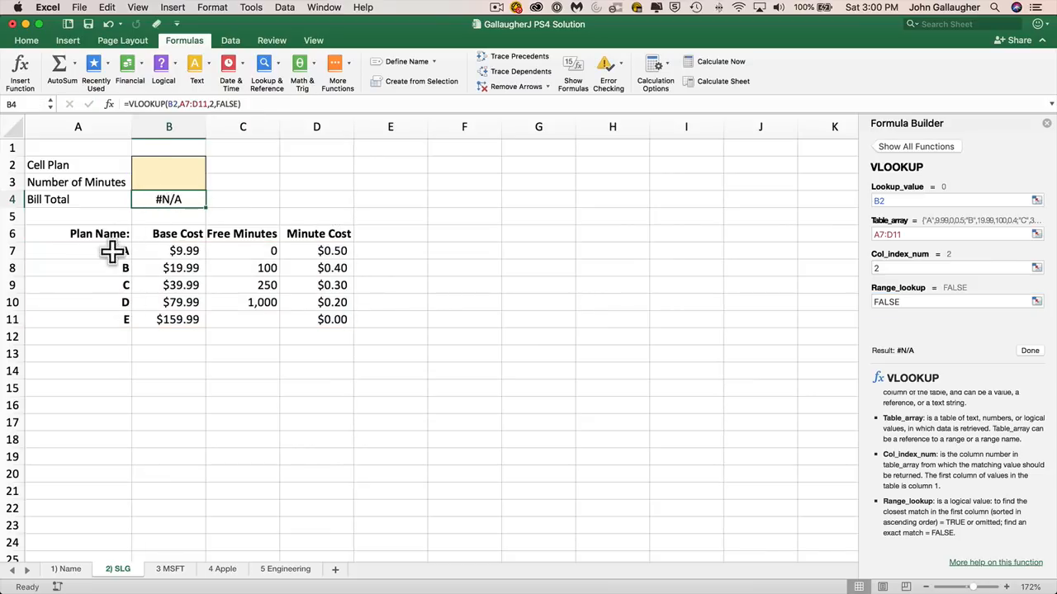
# Switch to the problem set in Chrome, review how #N/A errors have to be handled, and return to the Excel worksheet.
pyautogui.click(152, 166)
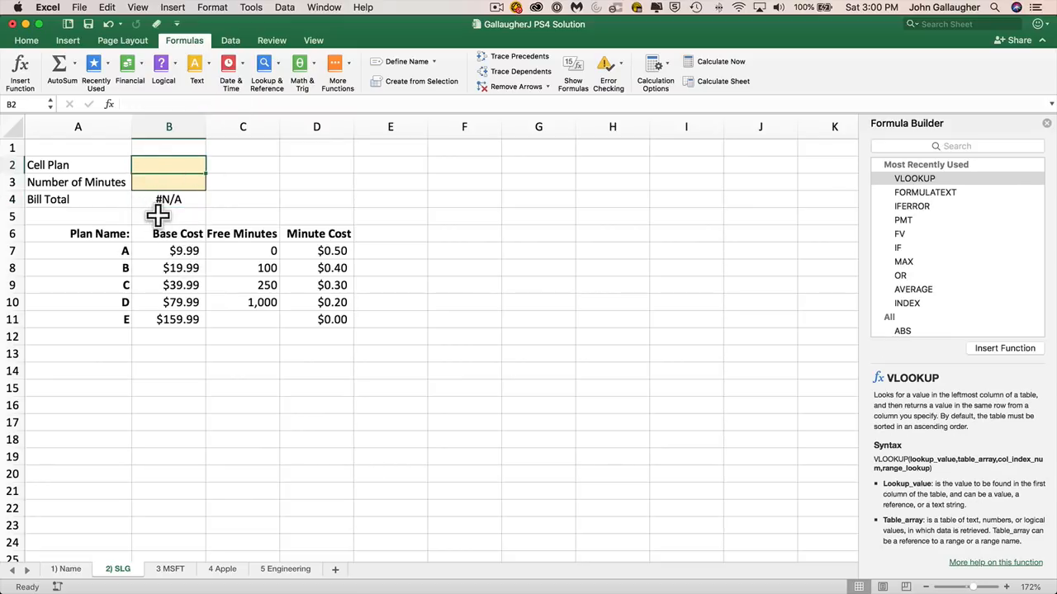
pyautogui.press('super+Tab')
pyautogui.press('super+Tab')
pyautogui.press('super+Tab')
pyautogui.click(532, 342)
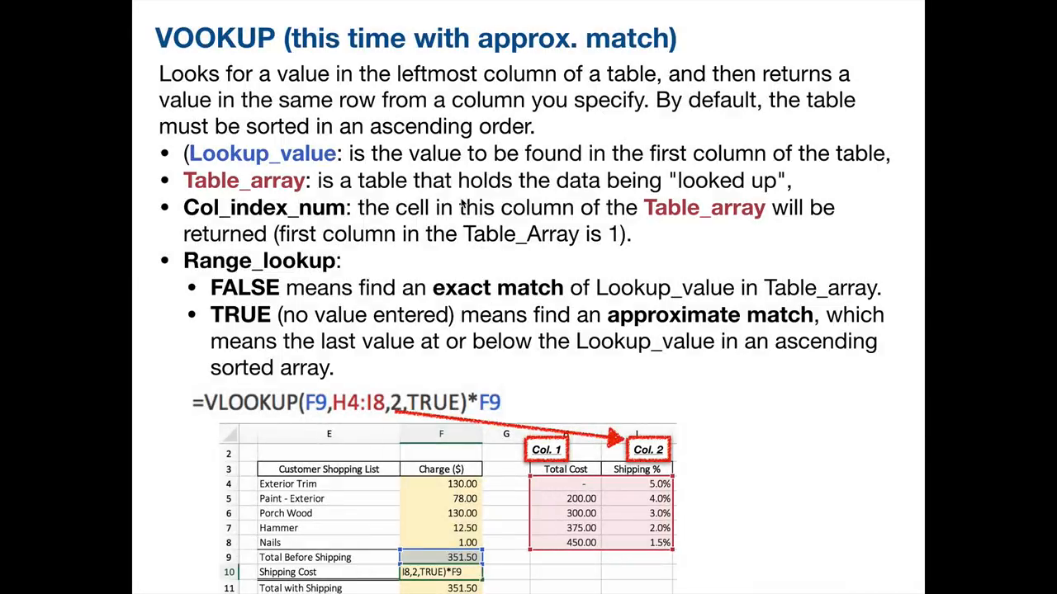
pyautogui.press('super+Tab')
pyautogui.press('super+Tab')
pyautogui.press('super+Tab')
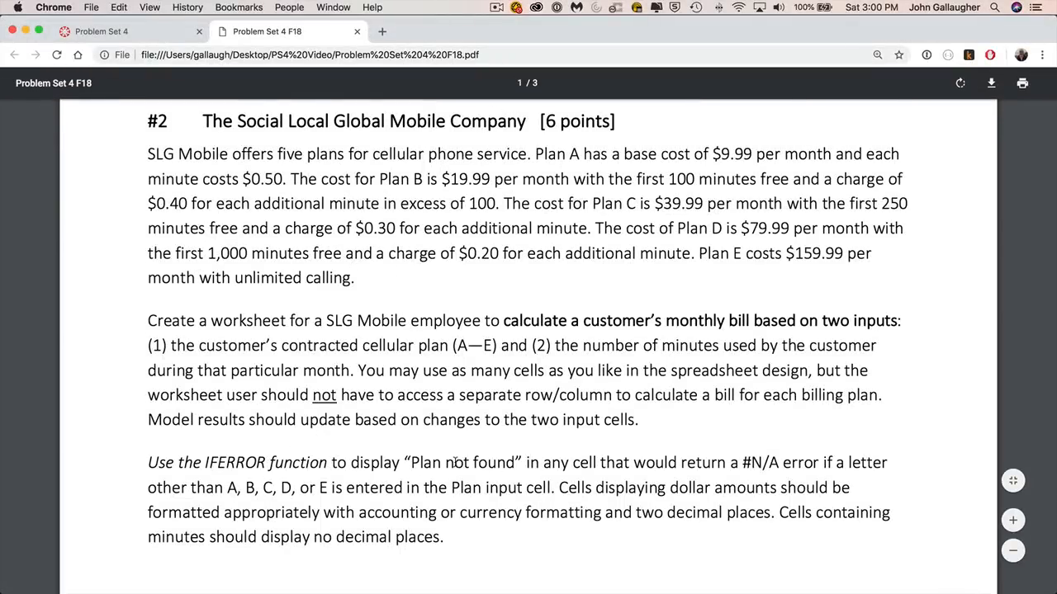
pyautogui.press('super+Tab')
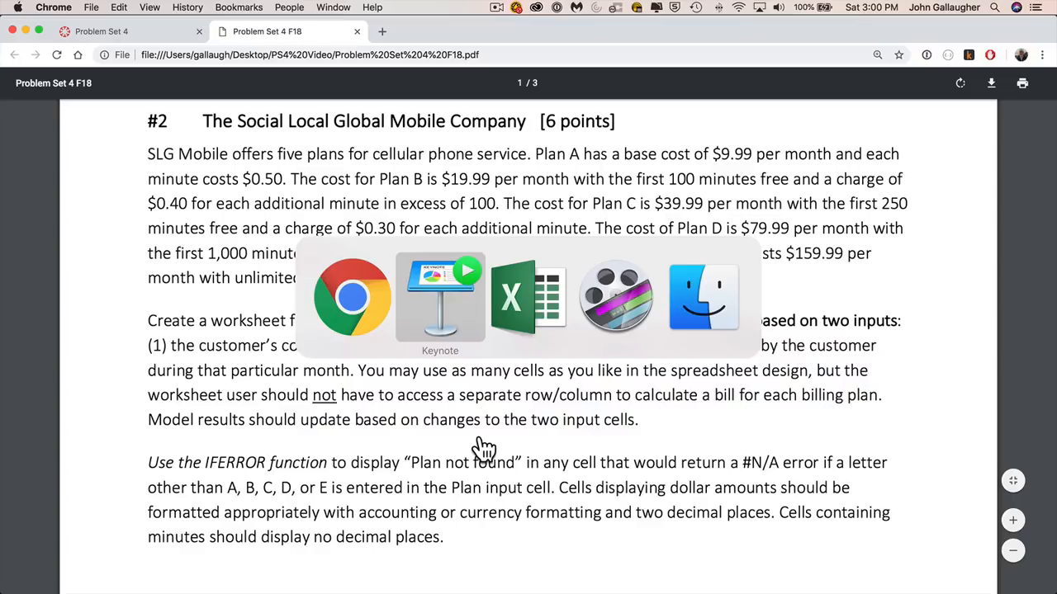
pyautogui.press('super+Tab')
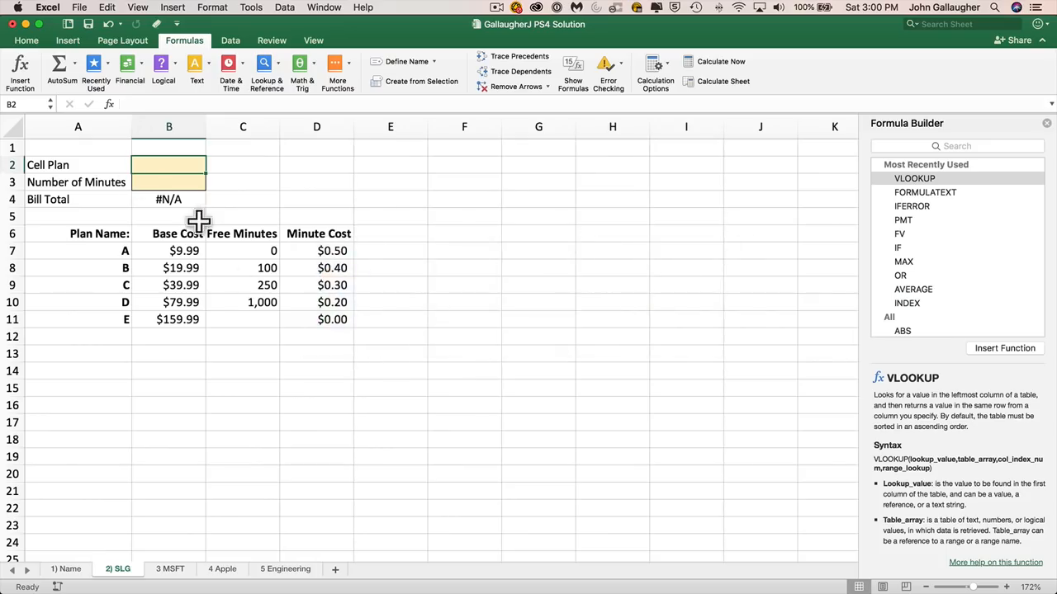
# Enter plan C in the Cell Plan cell B2 and inspect the Bill Total formula in B4.
pyautogui.click(169, 201)
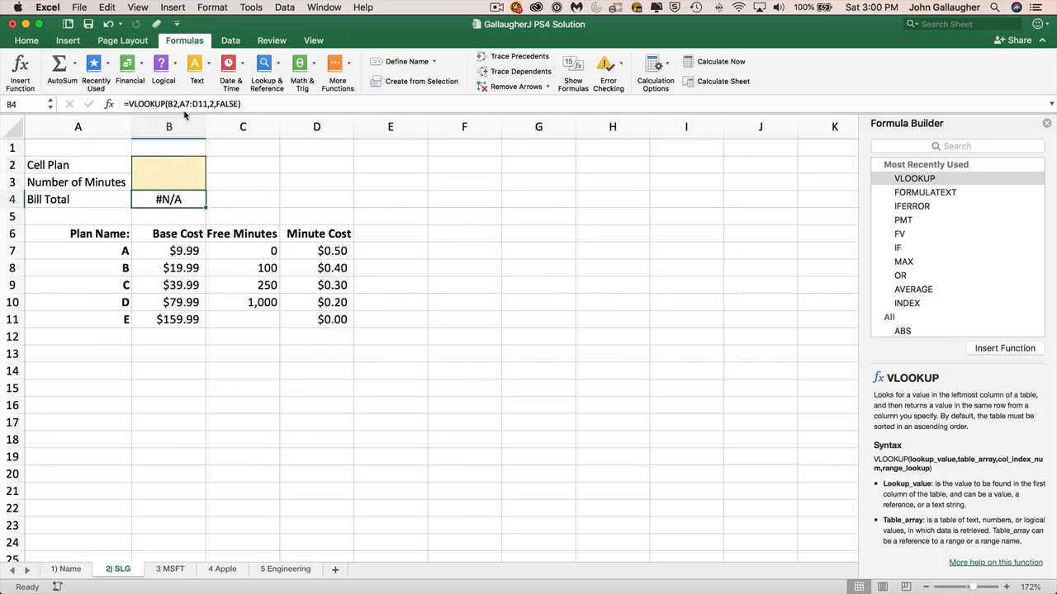
pyautogui.click(160, 164)
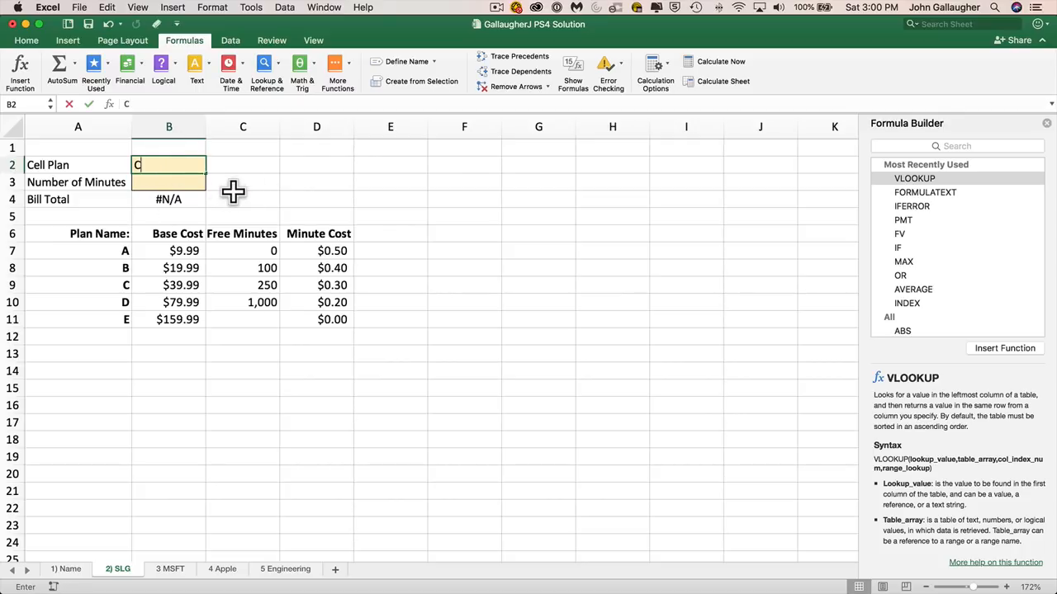
pyautogui.press('Return')
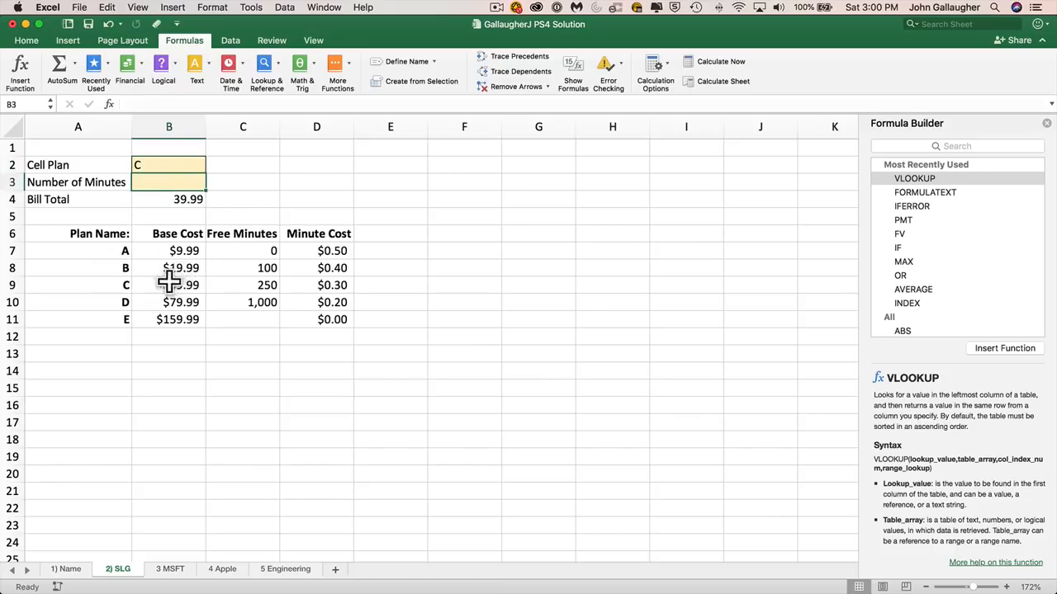
pyautogui.click(179, 201)
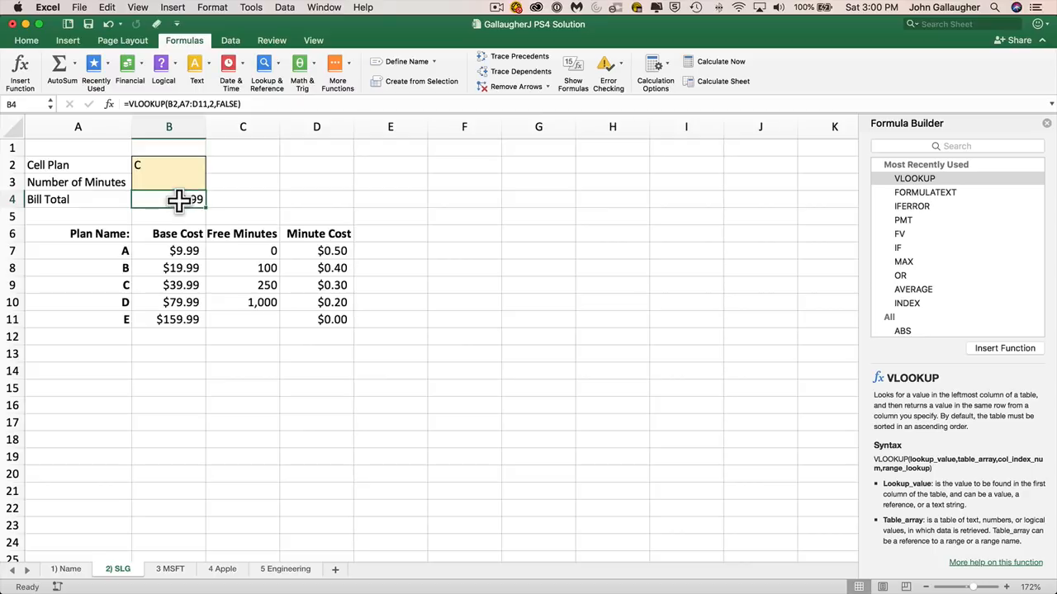
pyautogui.click(217, 103)
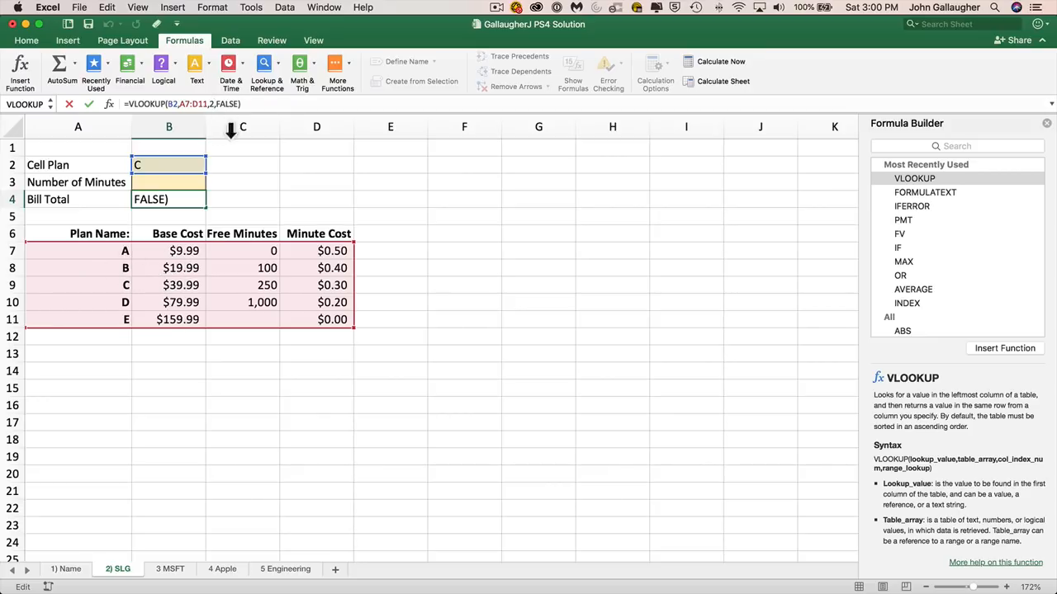
pyautogui.press('Return')
# Test the lookup by changing the cell plan in B2 to E and back to C.
pyautogui.click(160, 162)
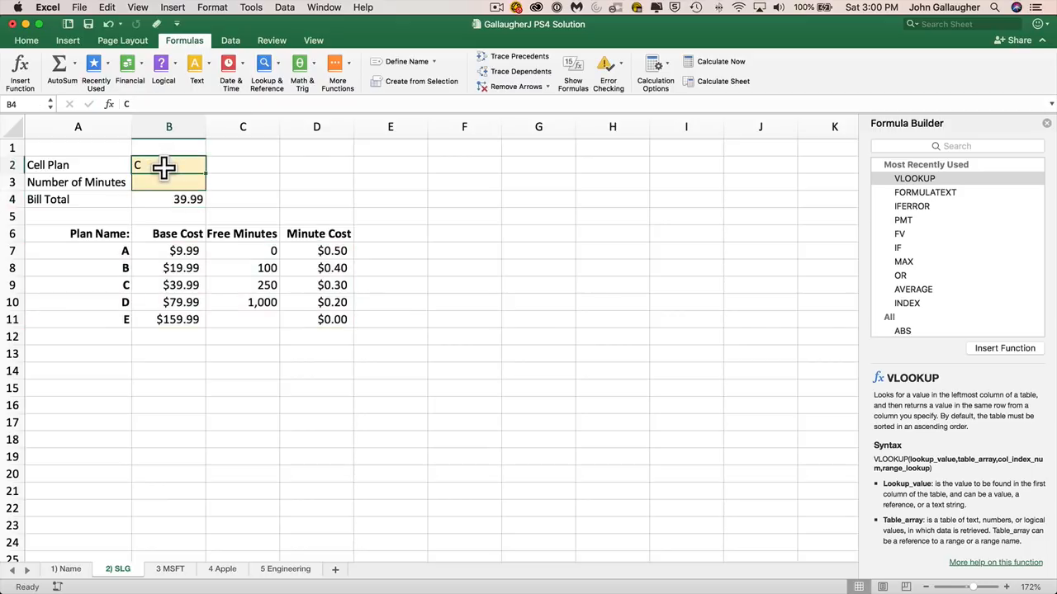
pyautogui.press('Return')
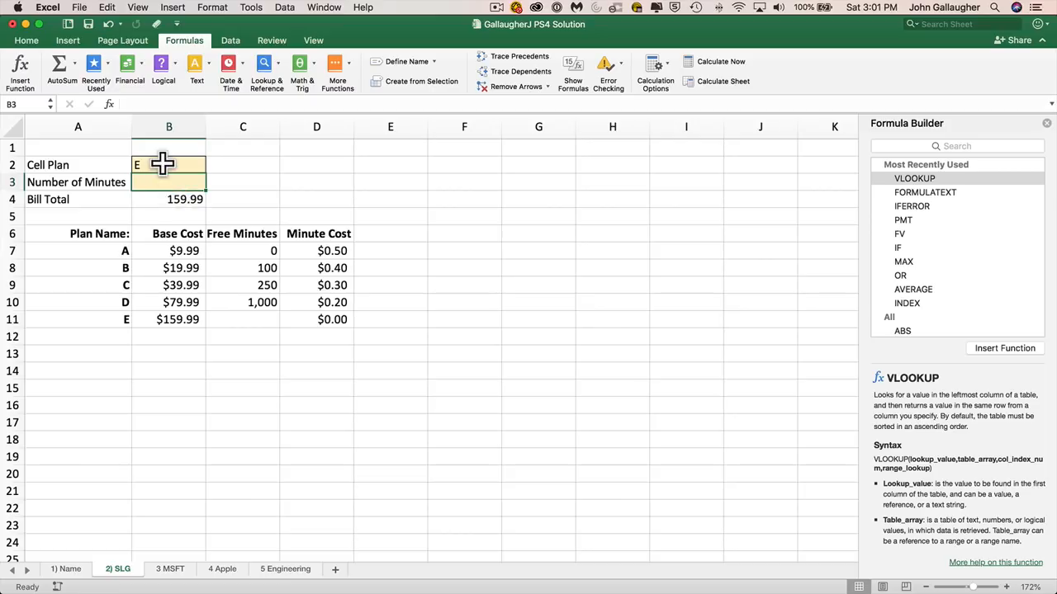
pyautogui.press('BackSpace')
pyautogui.press('Return')
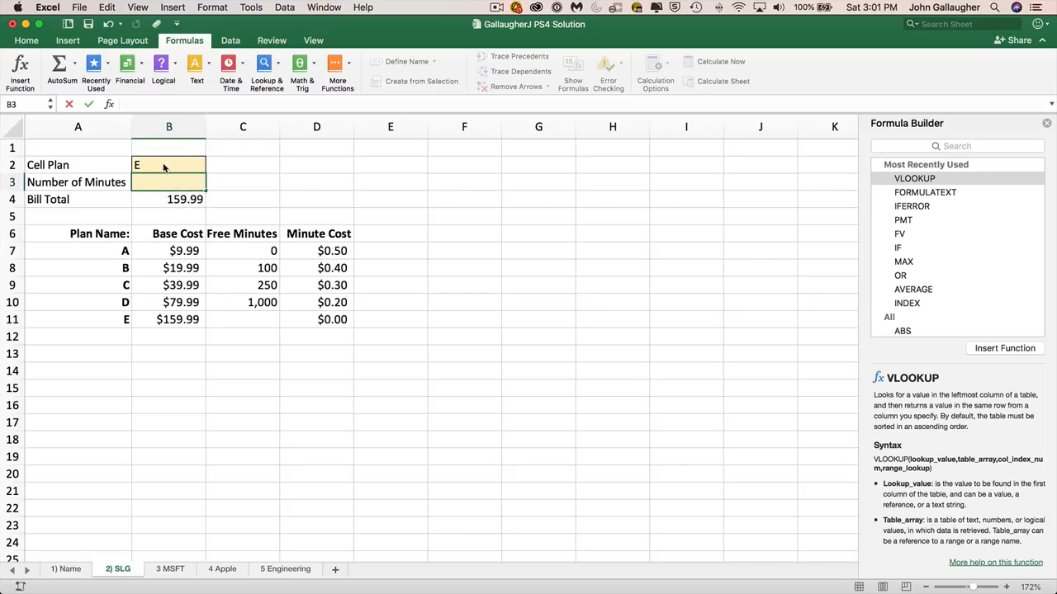
pyautogui.write('C')
pyautogui.press('Return')
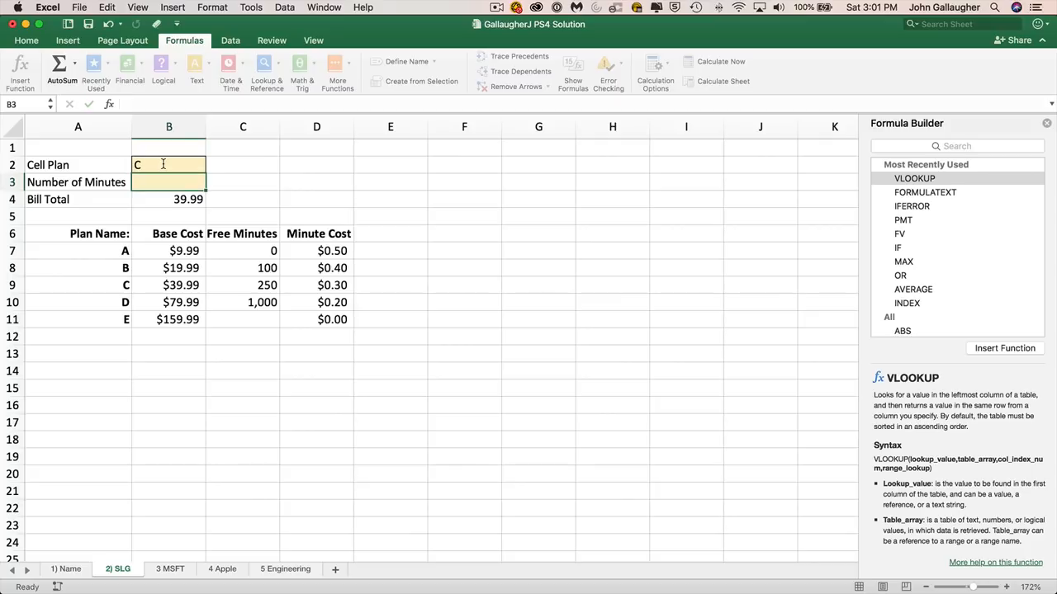
pyautogui.press('Return')
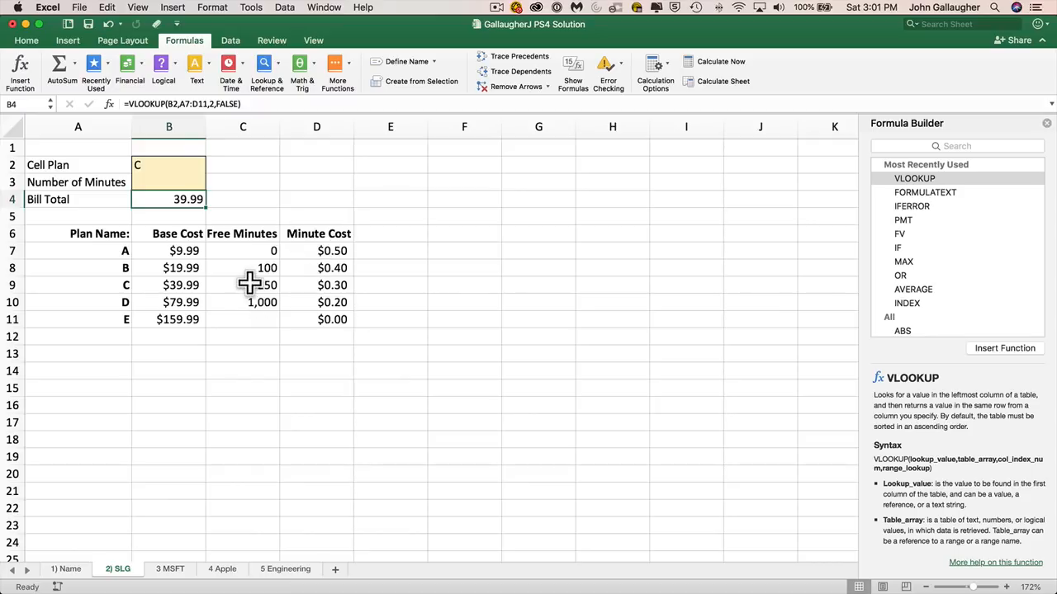
# Enter 251 as the Number of Minutes in B3.
pyautogui.click(166, 183)
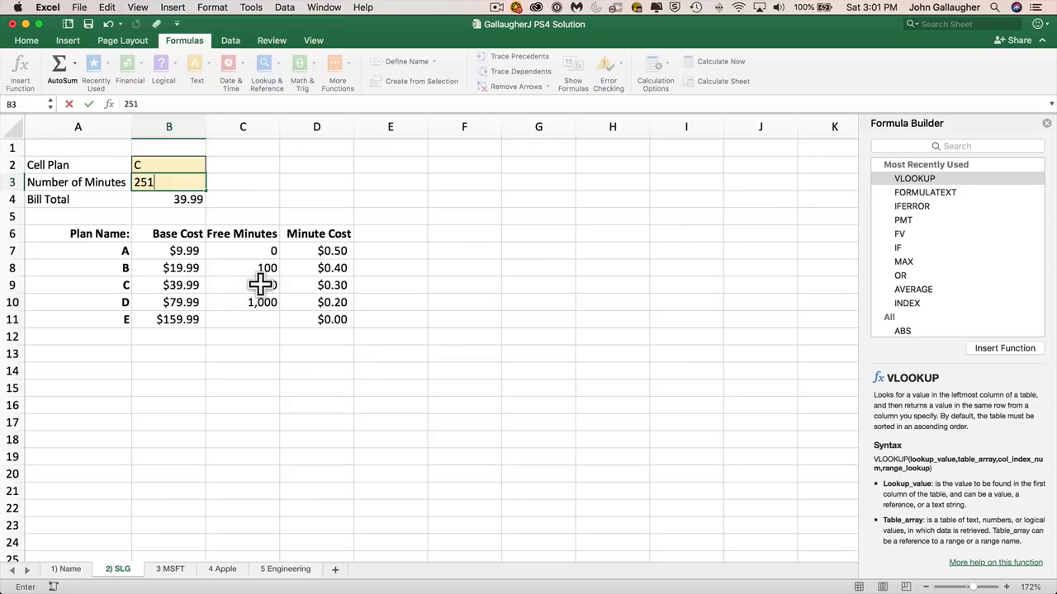
pyautogui.press('Tab')
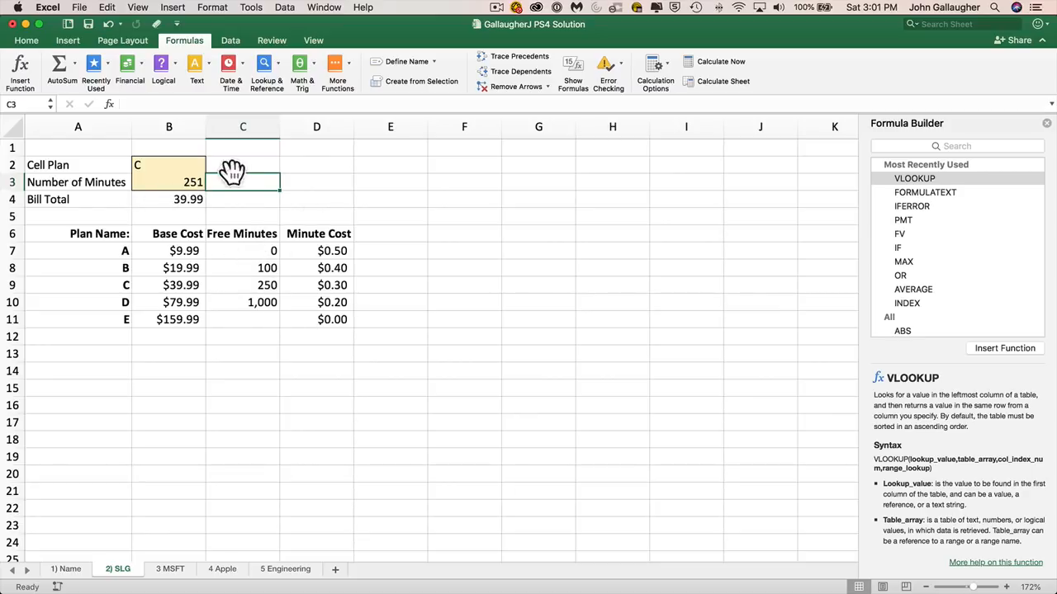
pyautogui.click(159, 181)
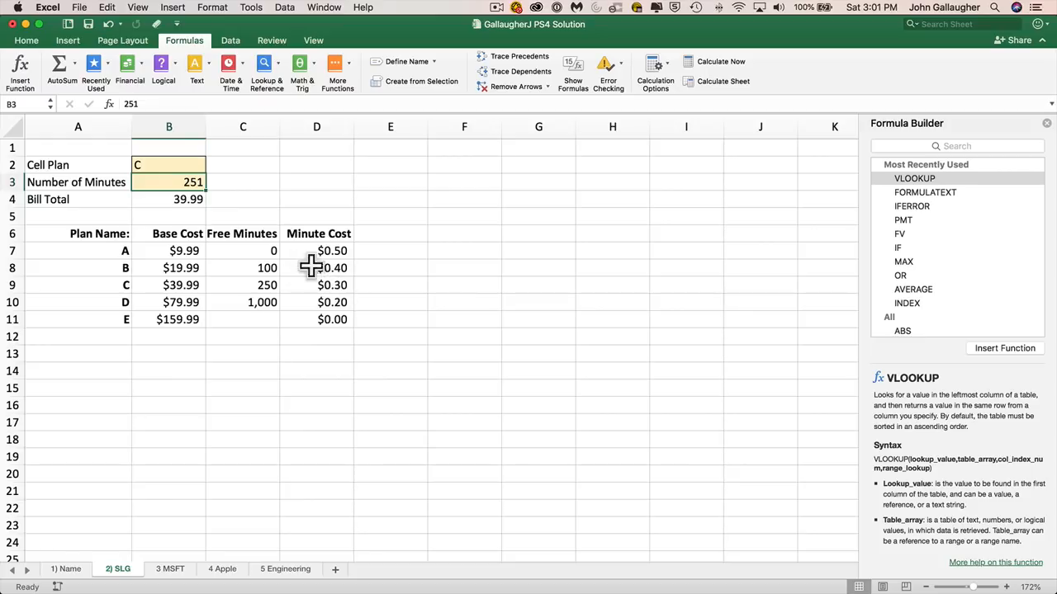
# Enter =B3-VLOOKUP(B2,A7:D11,3,FALSE) in C3 to calculate the minutes used beyond the plan's free minutes.
pyautogui.click(235, 183)
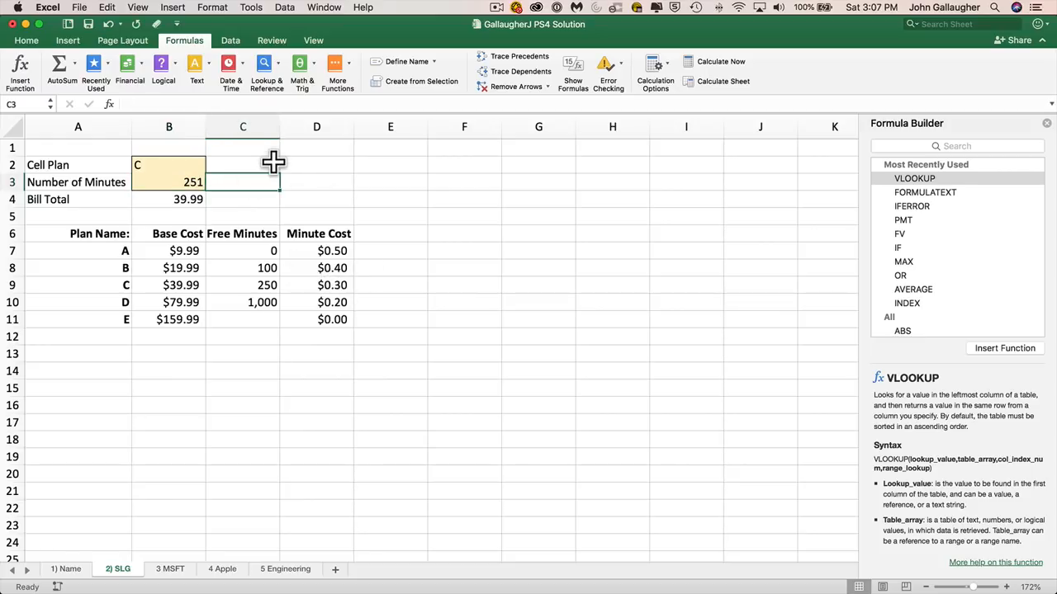
pyautogui.click(176, 182)
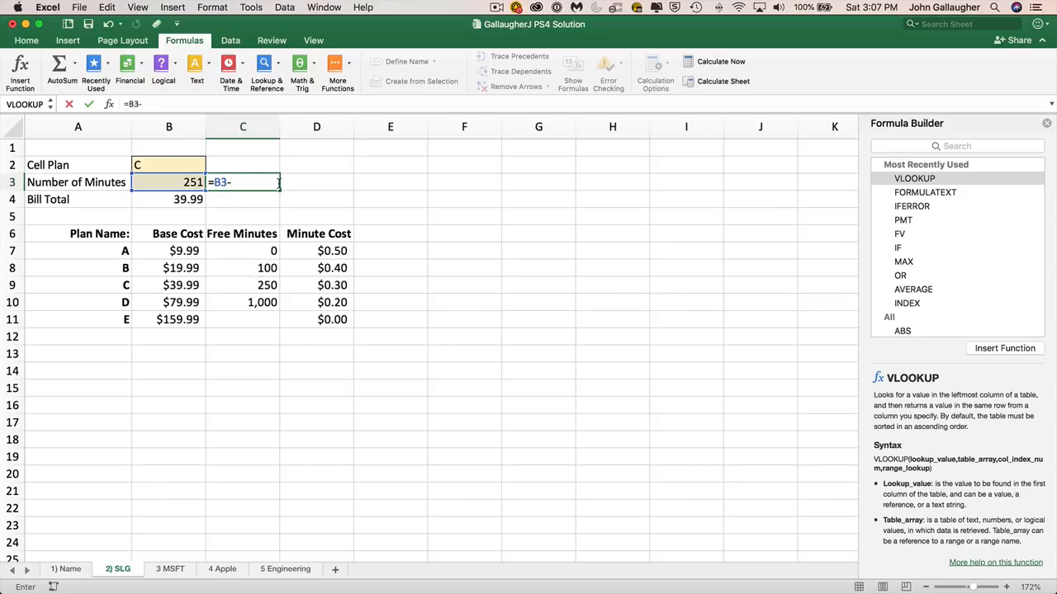
pyautogui.write('V')
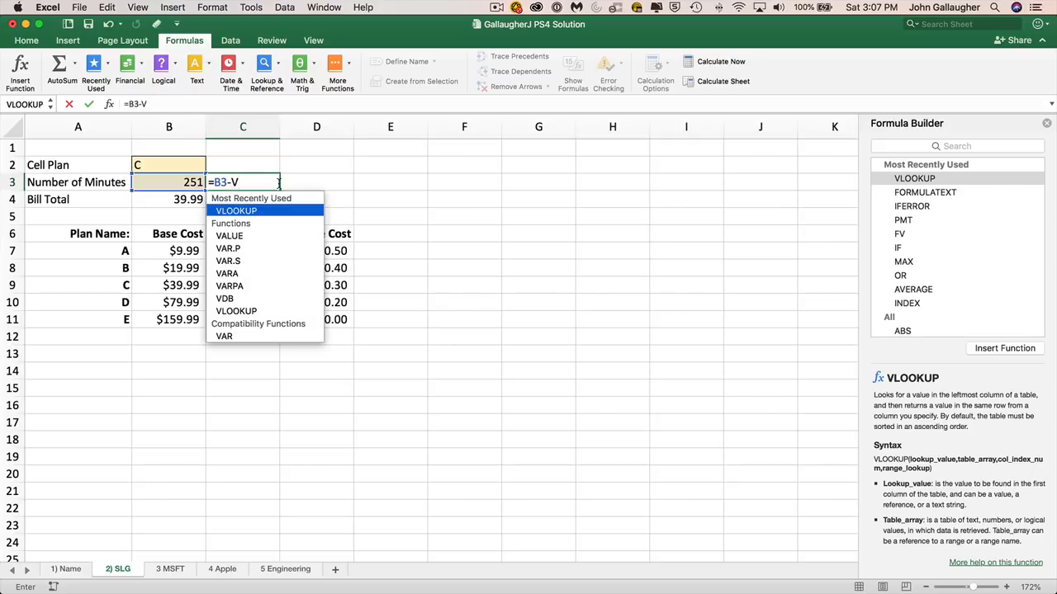
pyautogui.press('Tab')
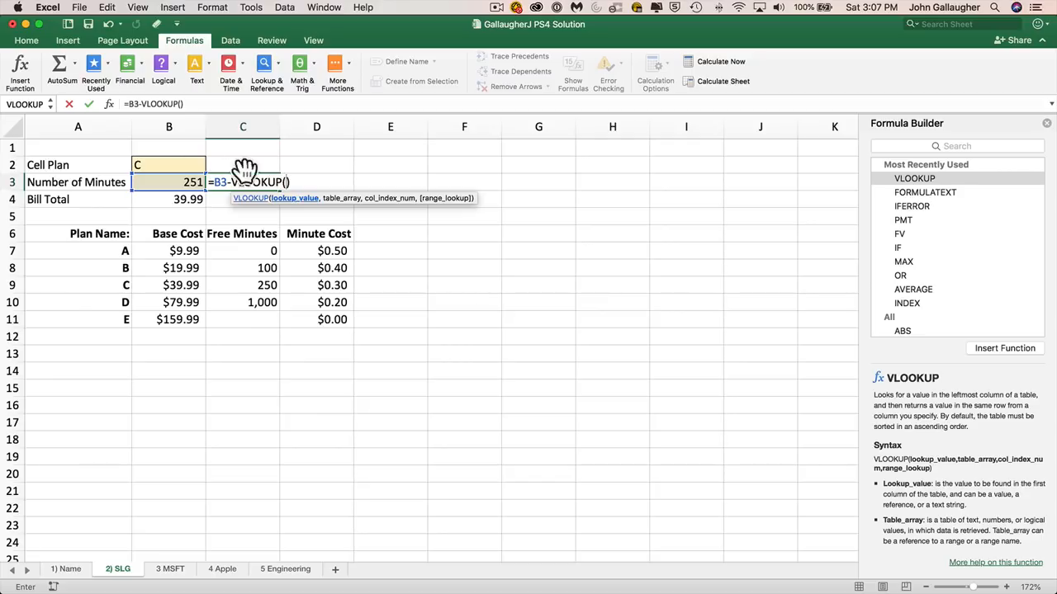
pyautogui.click(160, 166)
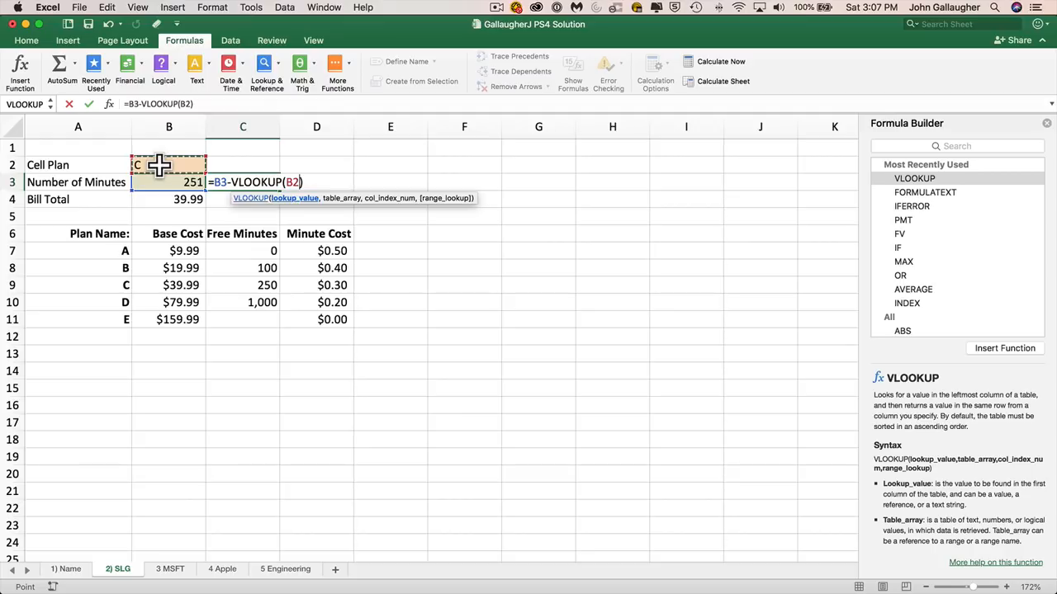
pyautogui.write(',')
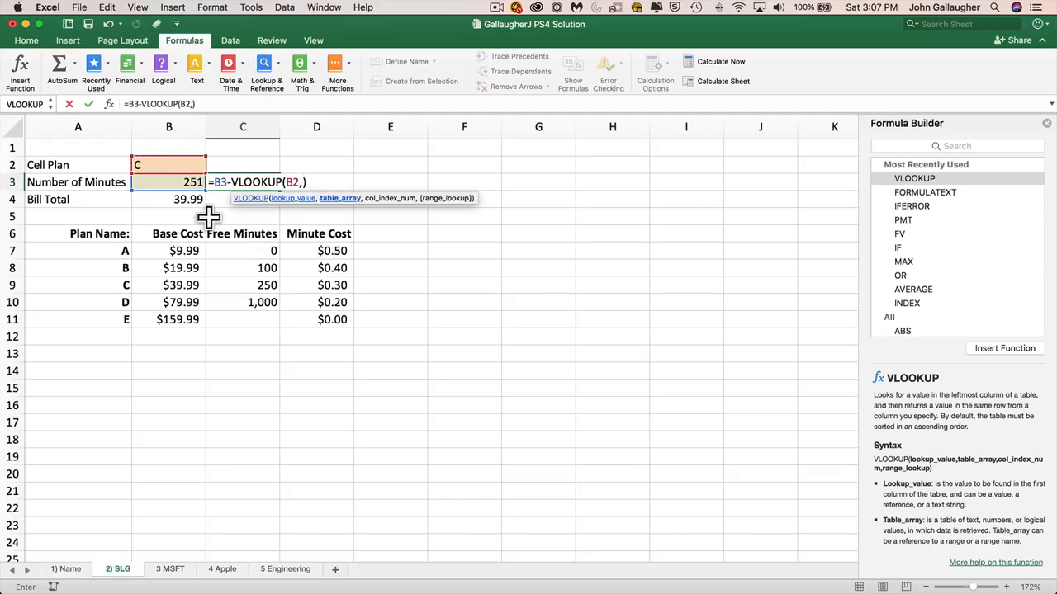
pyautogui.moveTo(120, 253); pyautogui.dragTo(335, 326)
pyautogui.write(',')
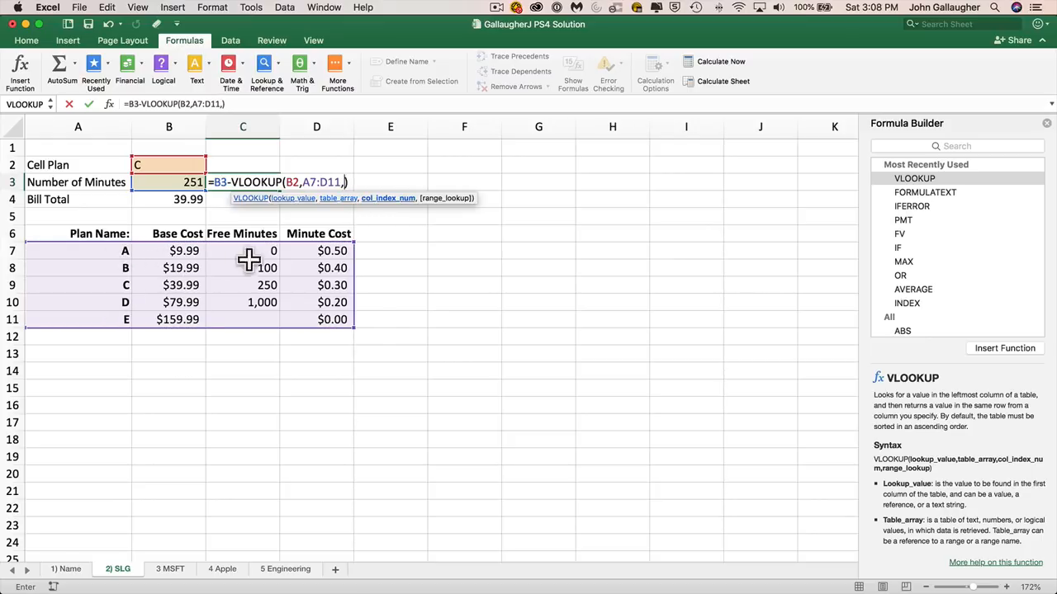
pyautogui.write('3,FALSE')
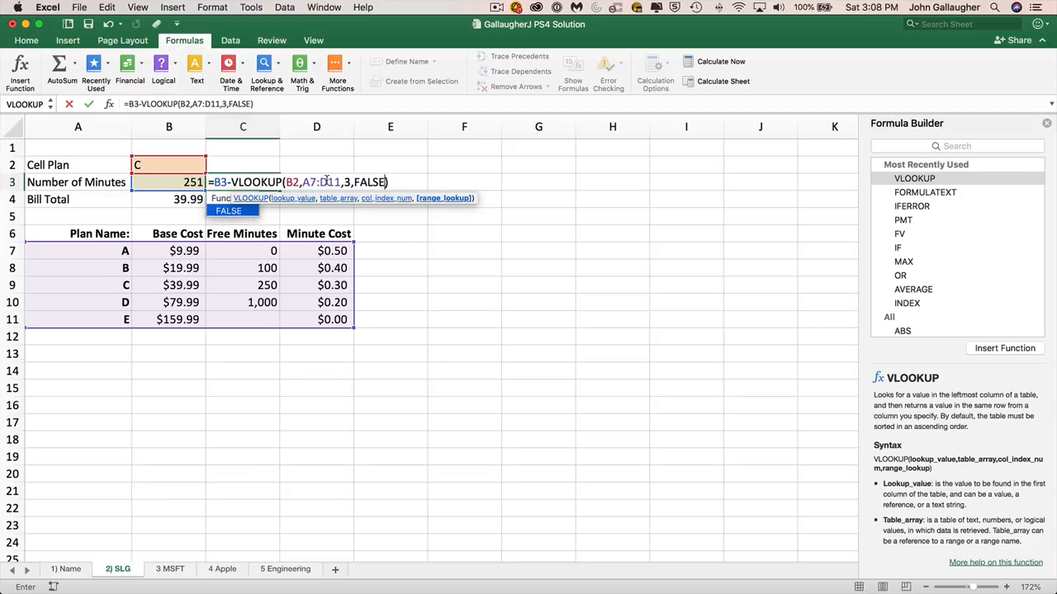
pyautogui.write(')')
pyautogui.press('Return')
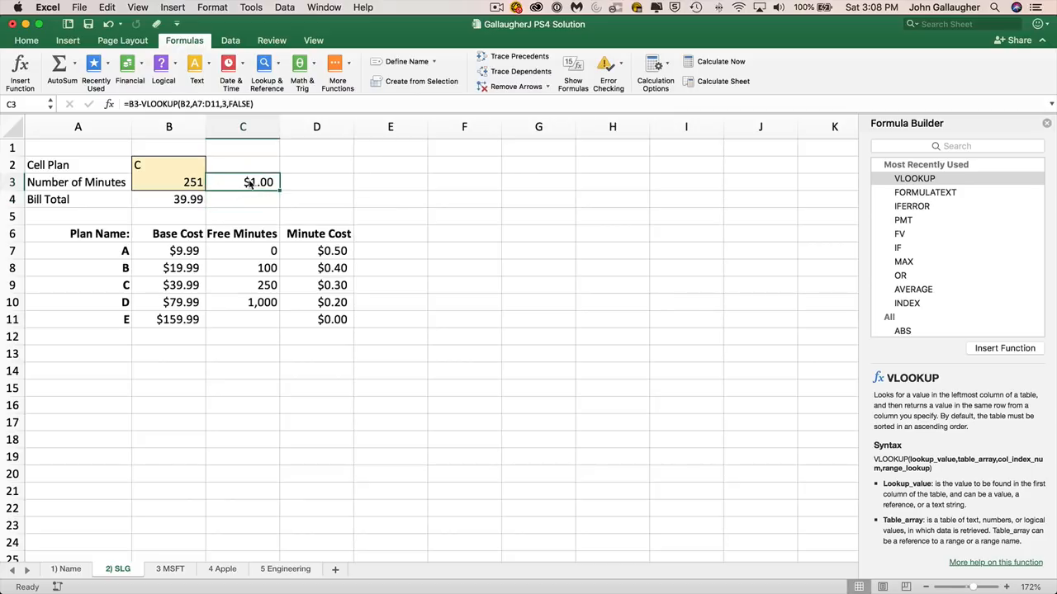
# Clear the formatting of the extra-minutes cell C3.
pyautogui.click(26, 42)
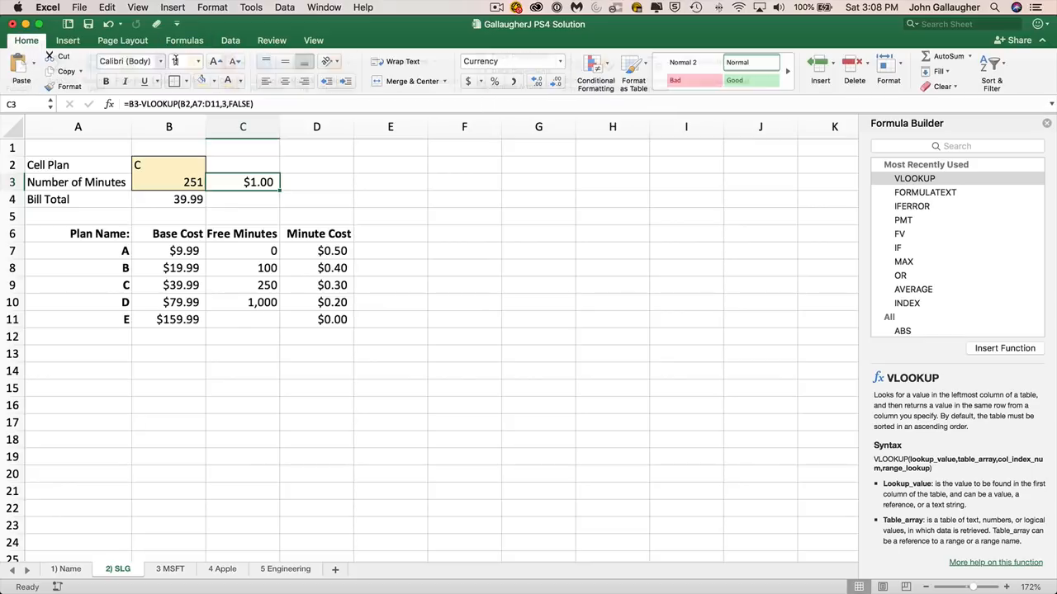
pyautogui.click(954, 87)
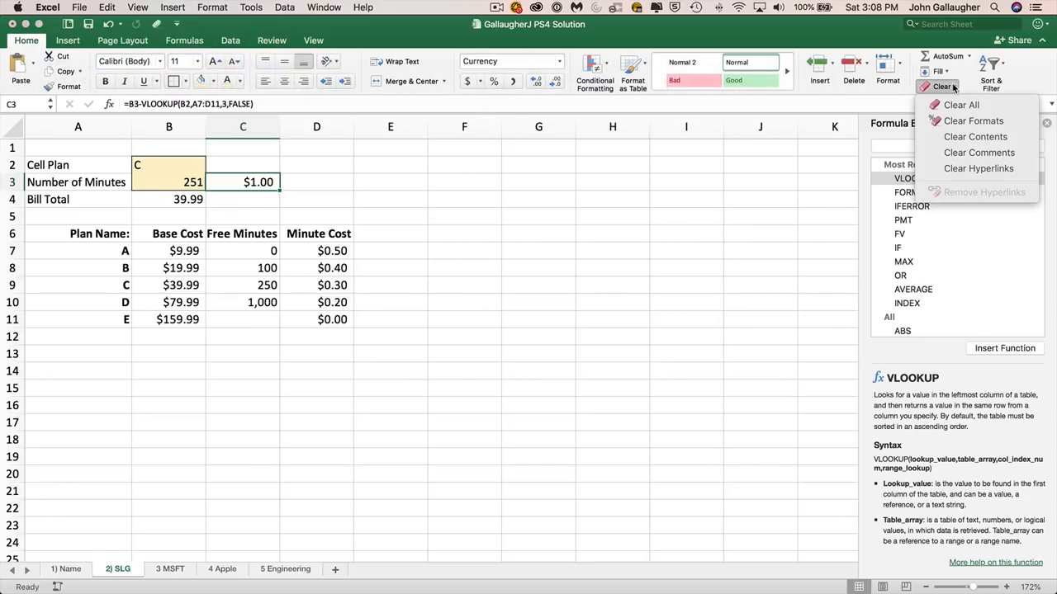
pyautogui.click(974, 122)
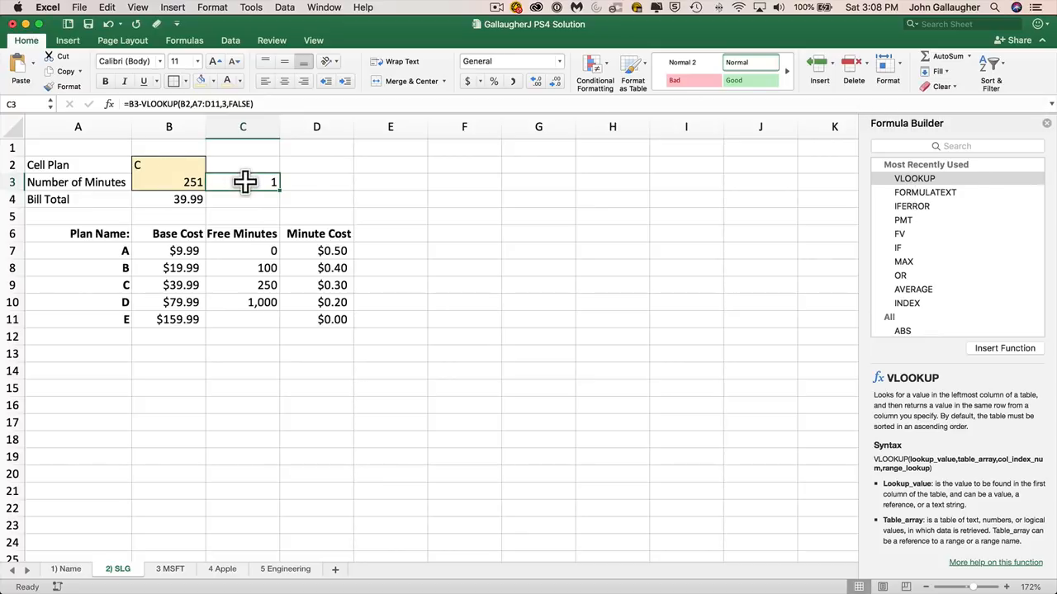
pyautogui.click(186, 180)
pyautogui.click(259, 182)
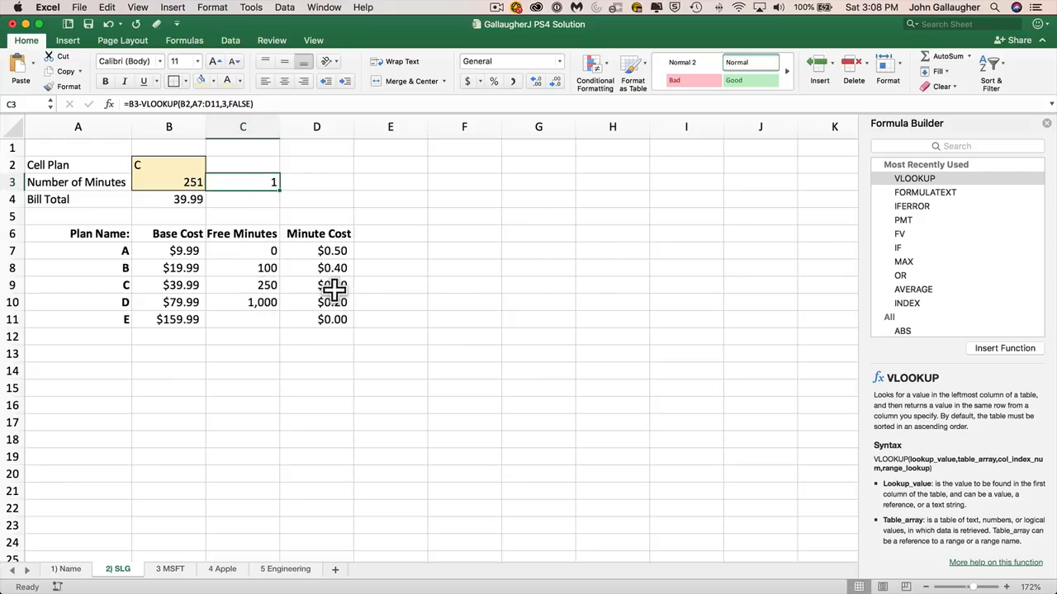
# Extend the C3 formula to =(B3-VLOOKUP(B2,A7:D11,3,FALSE))*VLOOKUP(B2,A7:D11,4,FALSE) so the extra minutes are multiplied by the minute cost.
pyautogui.click(129, 101)
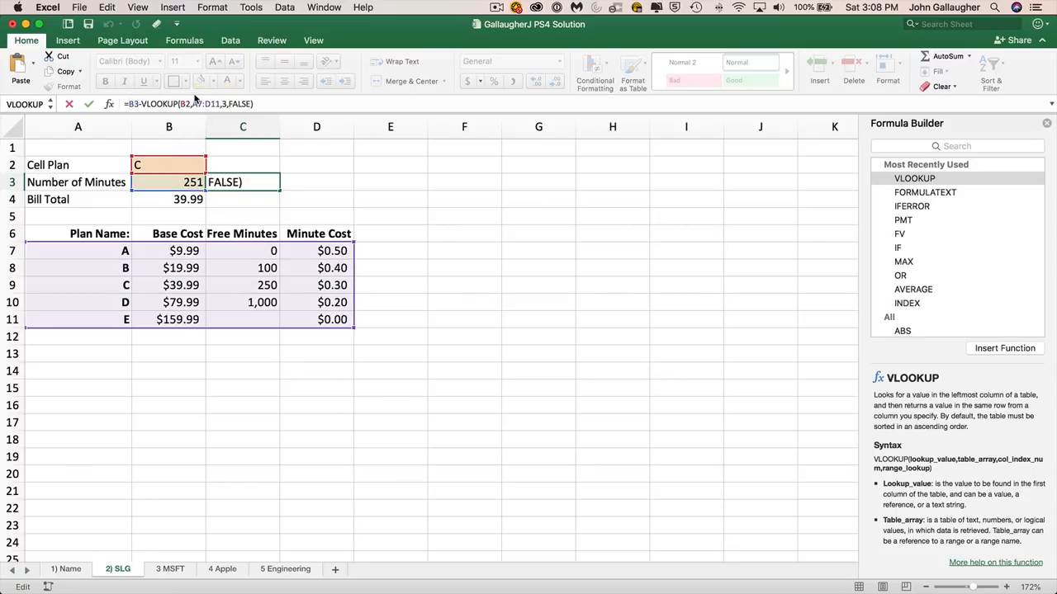
pyautogui.write('(')
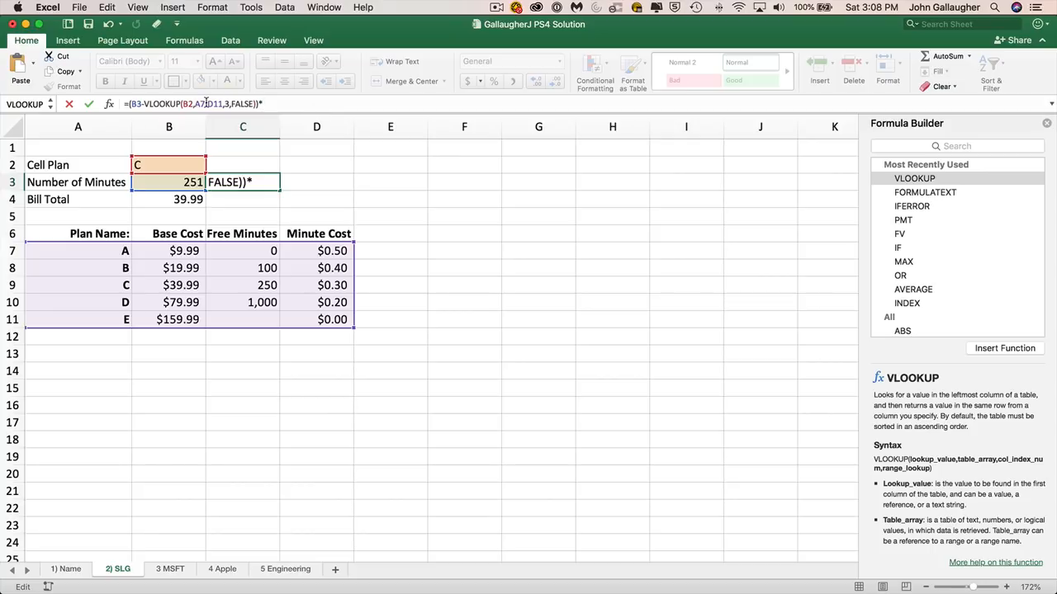
pyautogui.write('vlo')
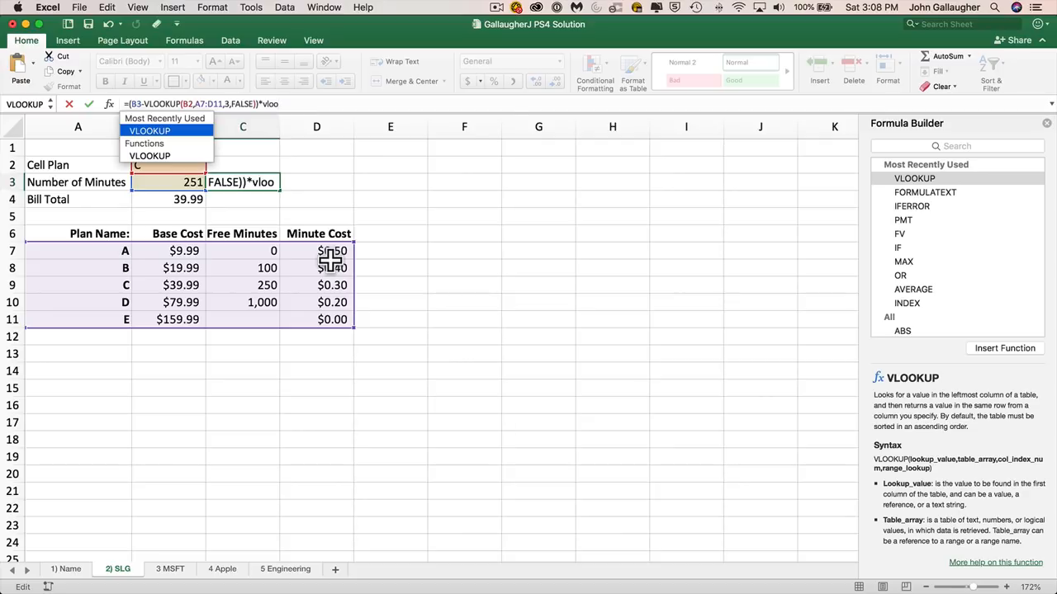
pyautogui.write('o')
pyautogui.press('Tab')
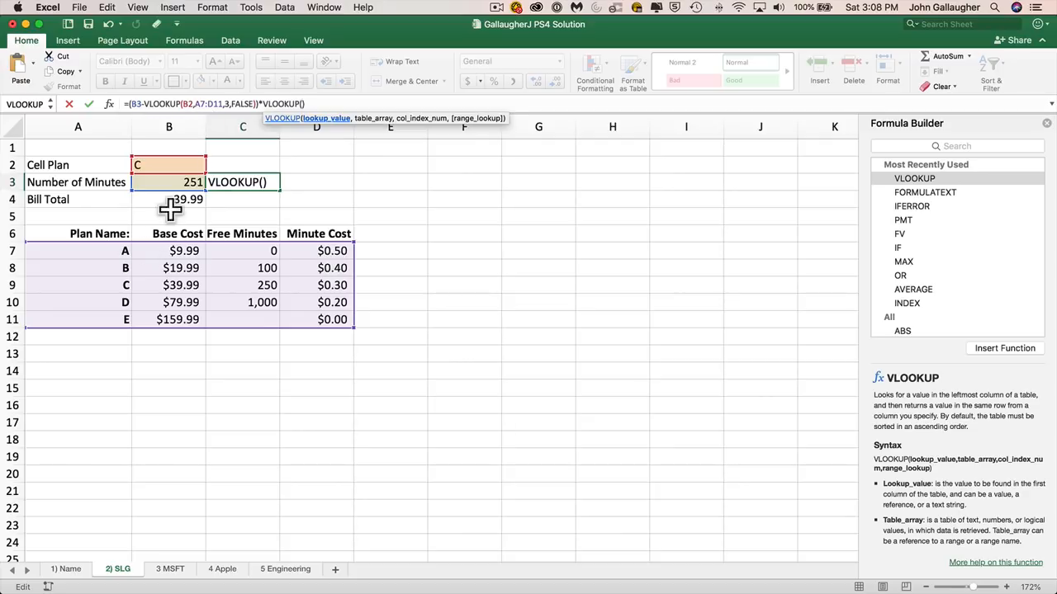
pyautogui.click(165, 166)
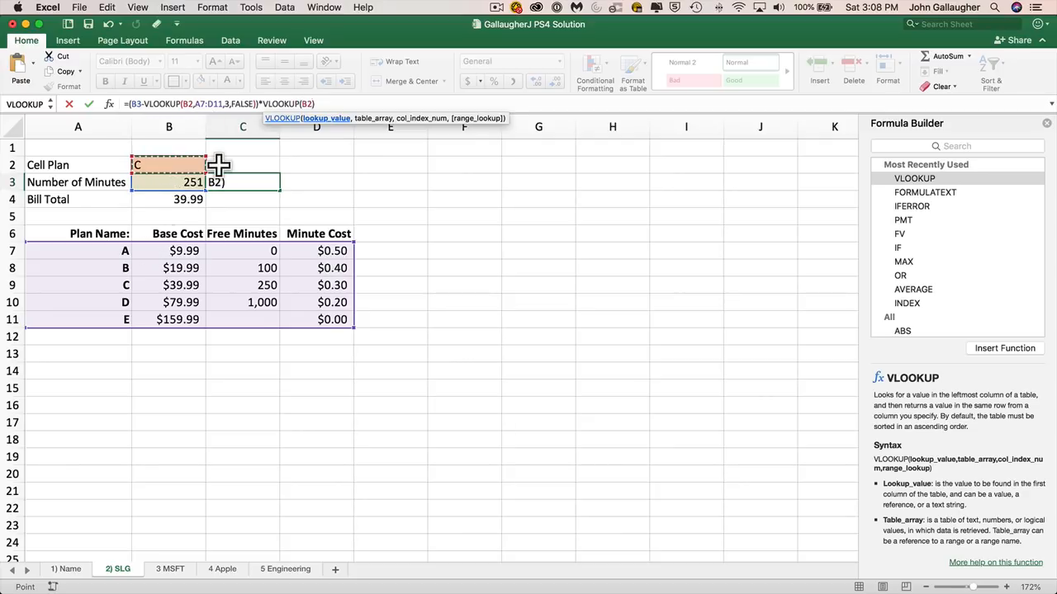
pyautogui.write(',')
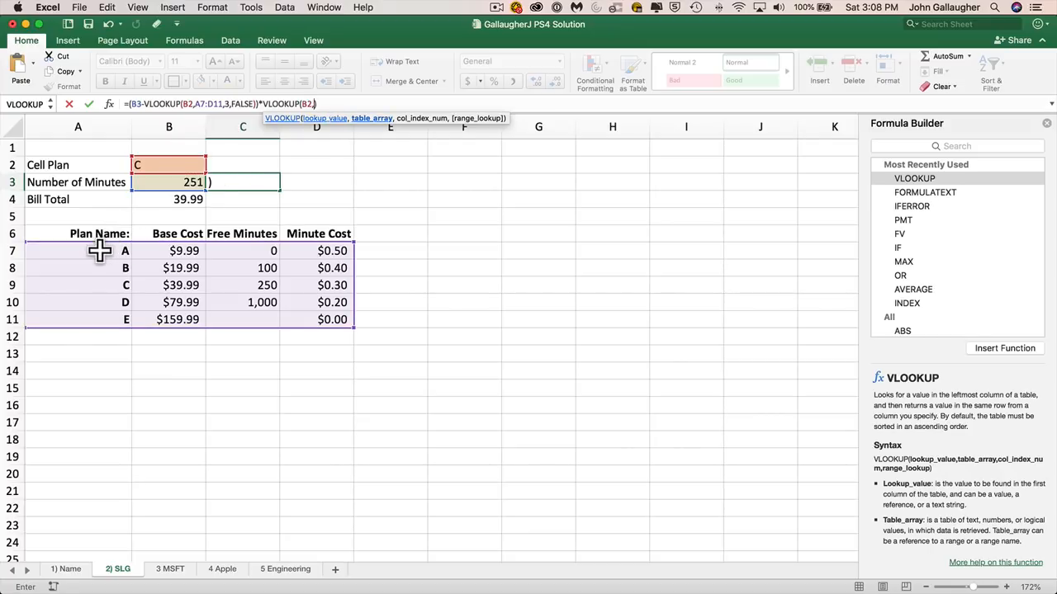
pyautogui.moveTo(99, 251); pyautogui.dragTo(330, 318)
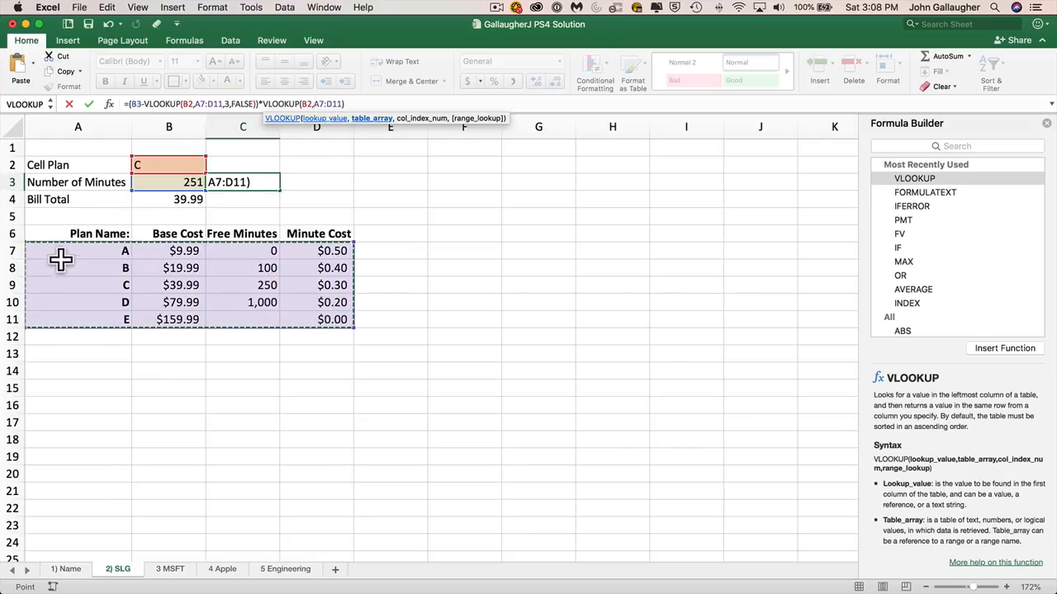
pyautogui.write(',4,')
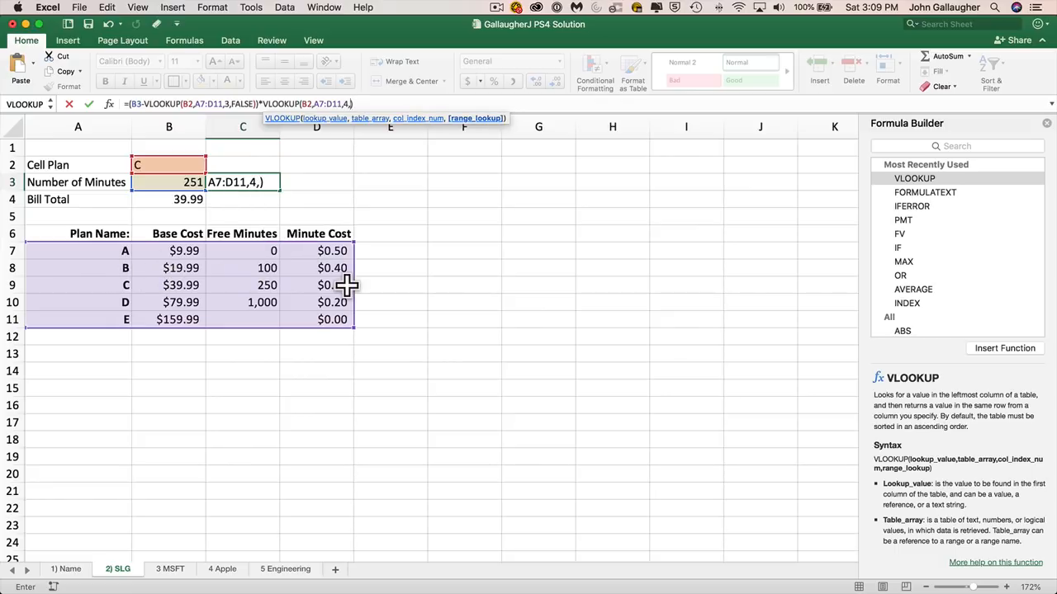
pyautogui.write('FALSE')
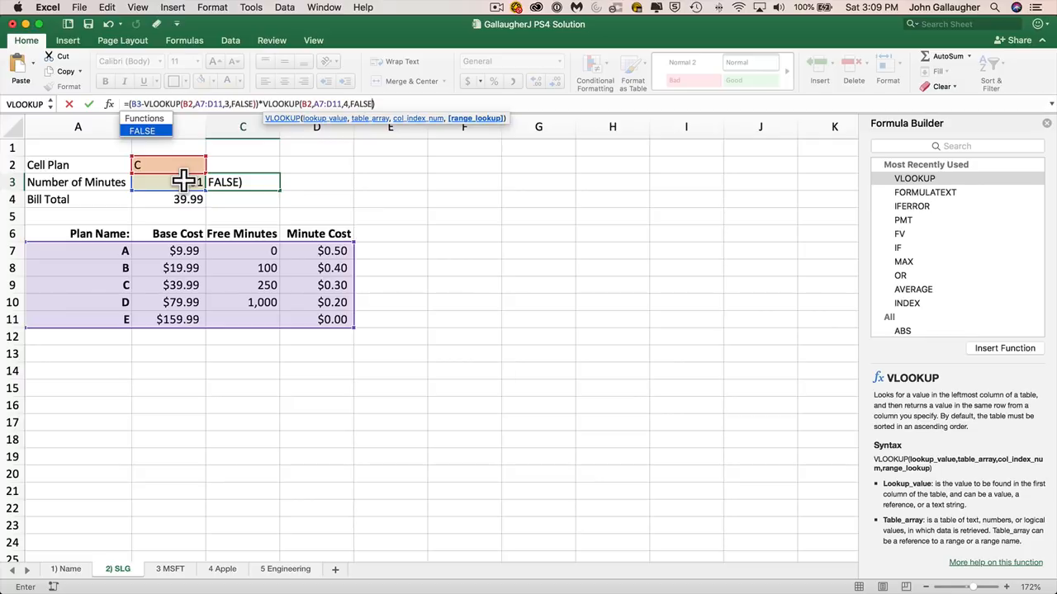
pyautogui.press('Return')
pyautogui.press('Up')
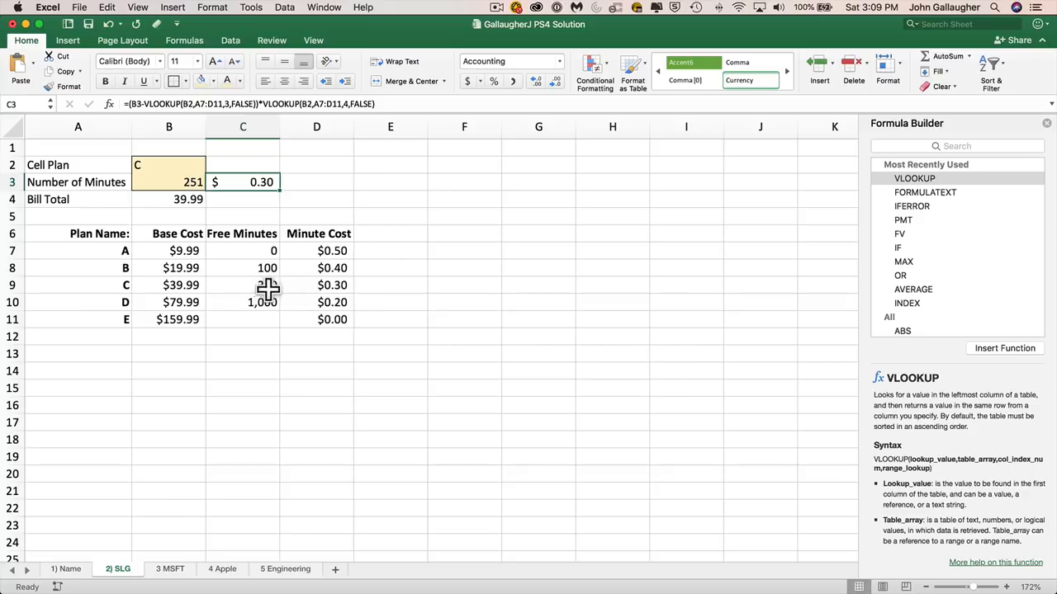
# Test the extra-minutes charge in C3 by setting the Number of Minutes in B3 to 252 and to 249.
pyautogui.click(202, 182)
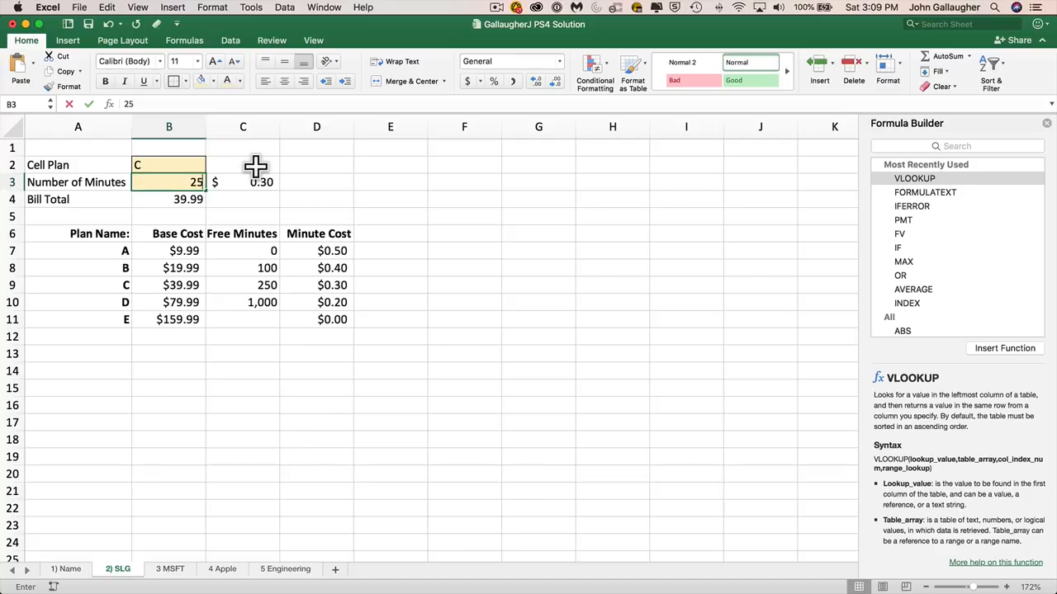
pyautogui.write('252')
pyautogui.press('Tab')
pyautogui.hotkey('shift', 'Tab')
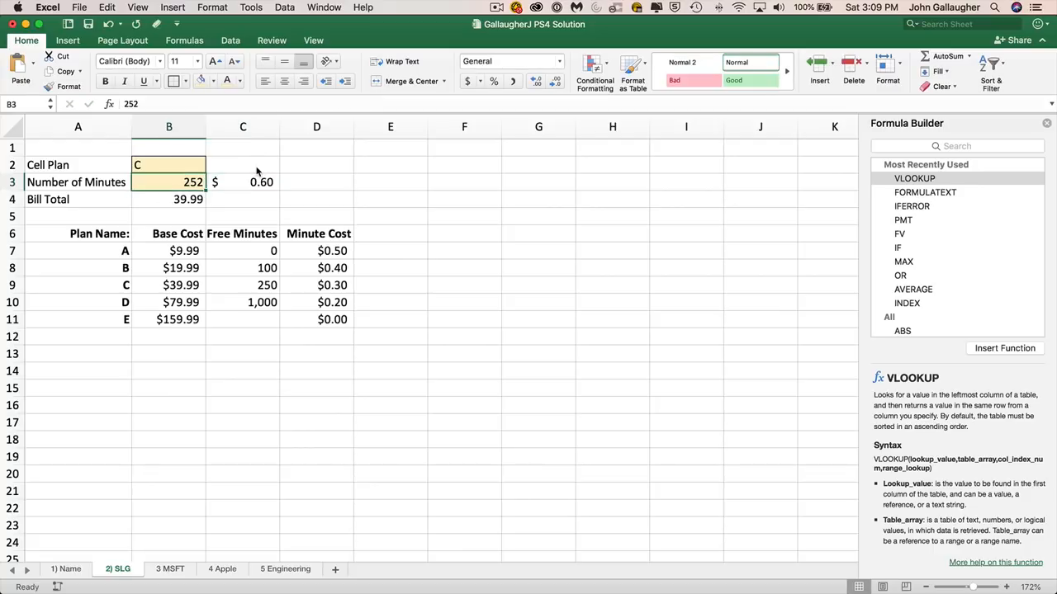
pyautogui.write('249')
pyautogui.press('Return')
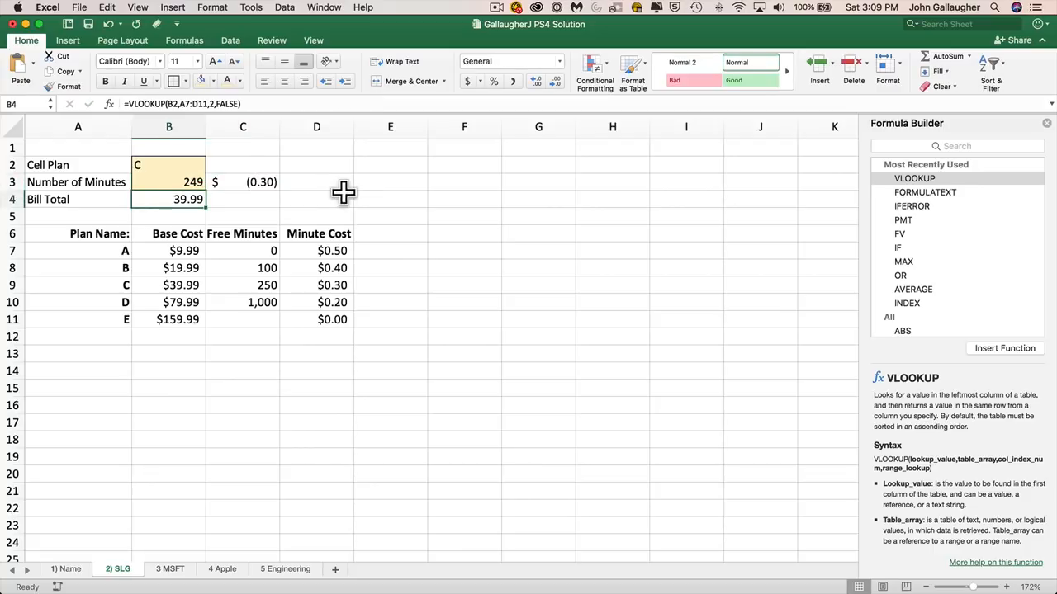
pyautogui.click(198, 180)
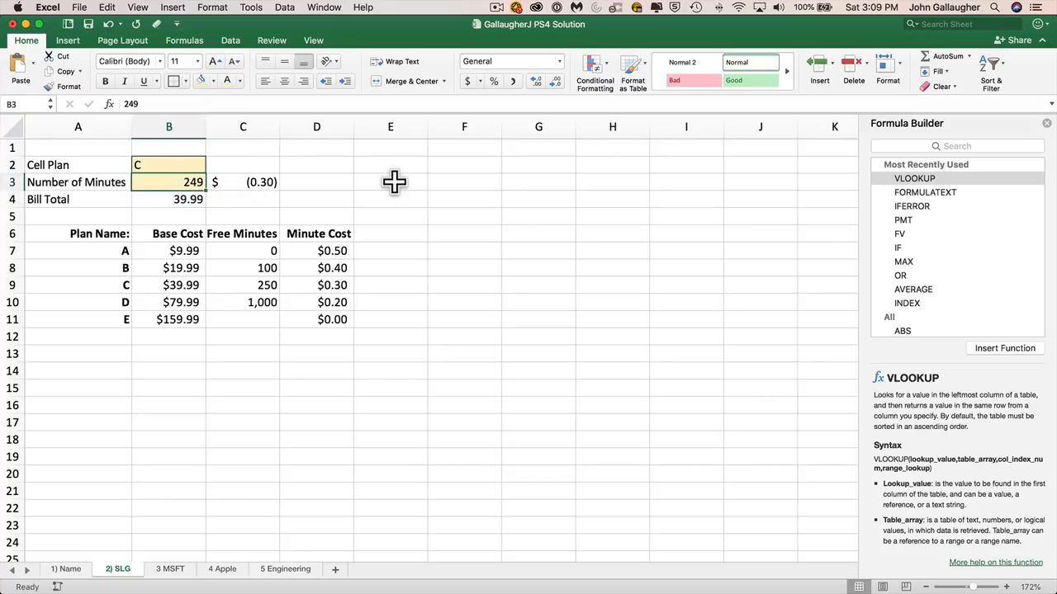
pyautogui.press('Right')
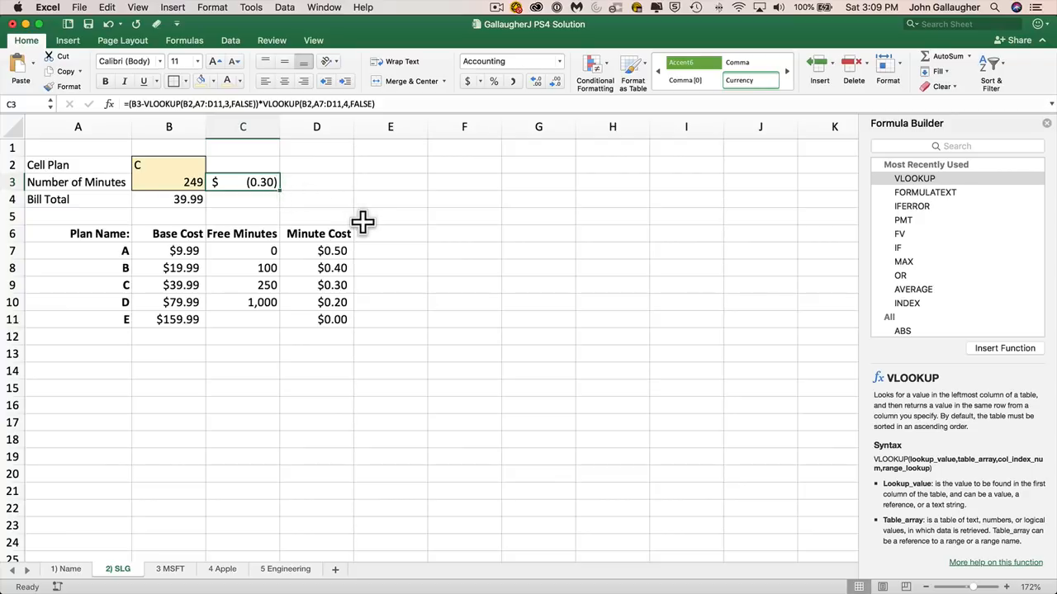
pyautogui.press('Left')
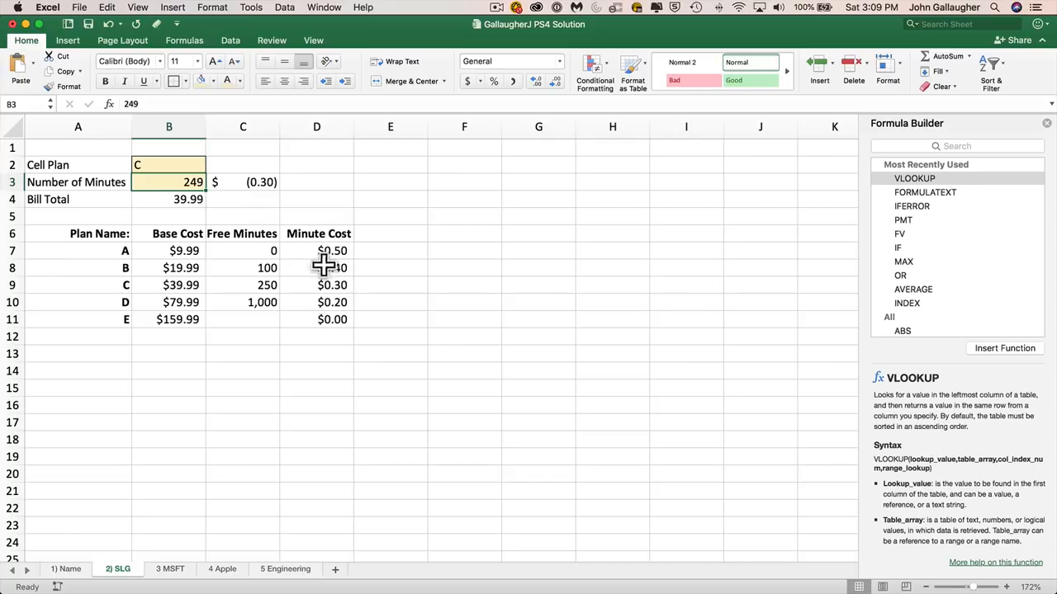
# Copy the formula text from C3 into F3 with its cell references unchanged, and return to C3.
pyautogui.click(269, 183)
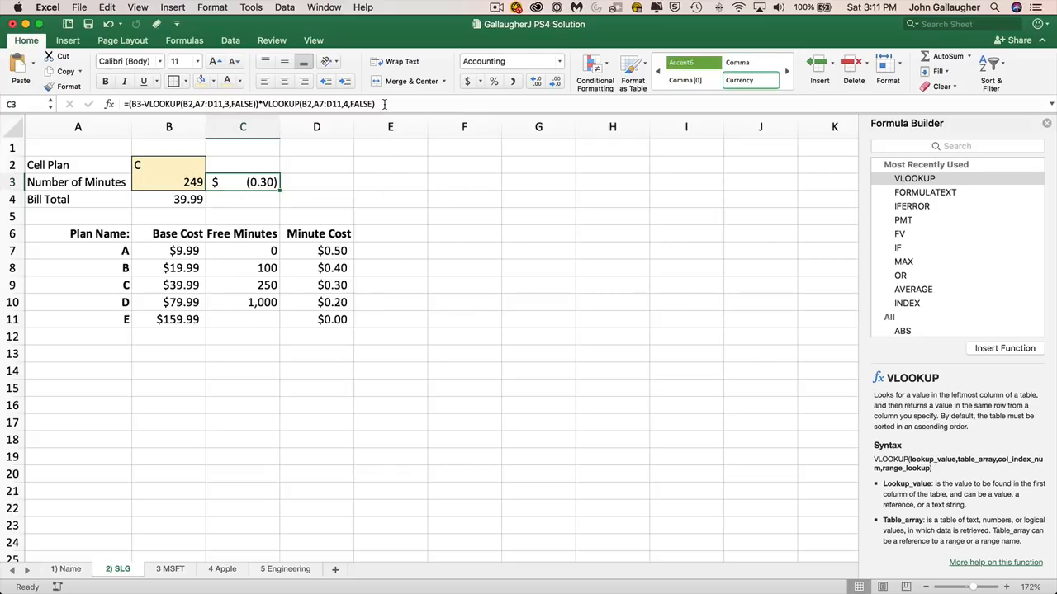
pyautogui.moveTo(390, 105); pyautogui.dragTo(133, 97)
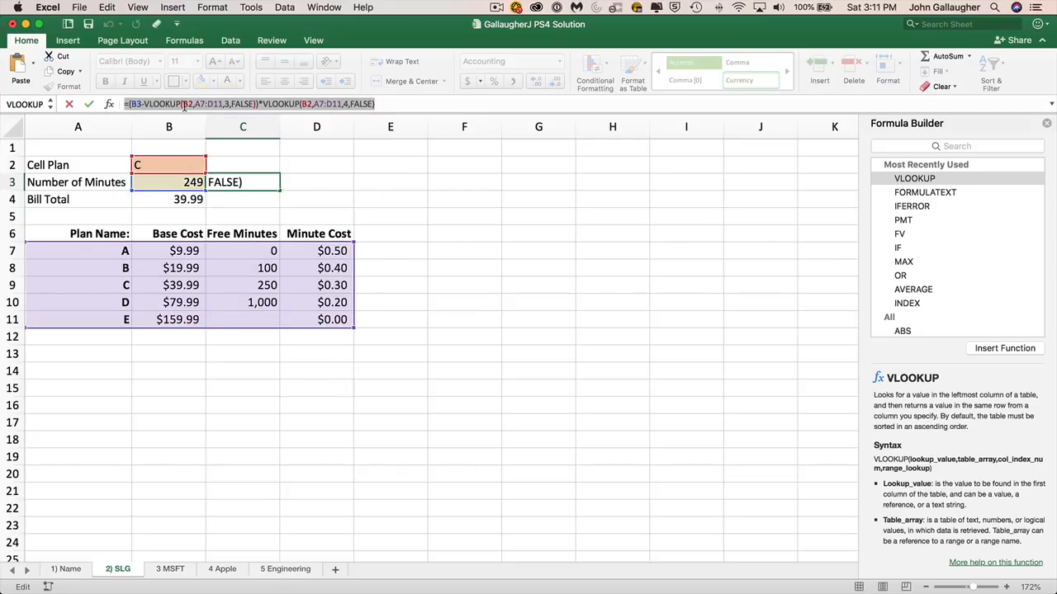
pyautogui.press('Escape')
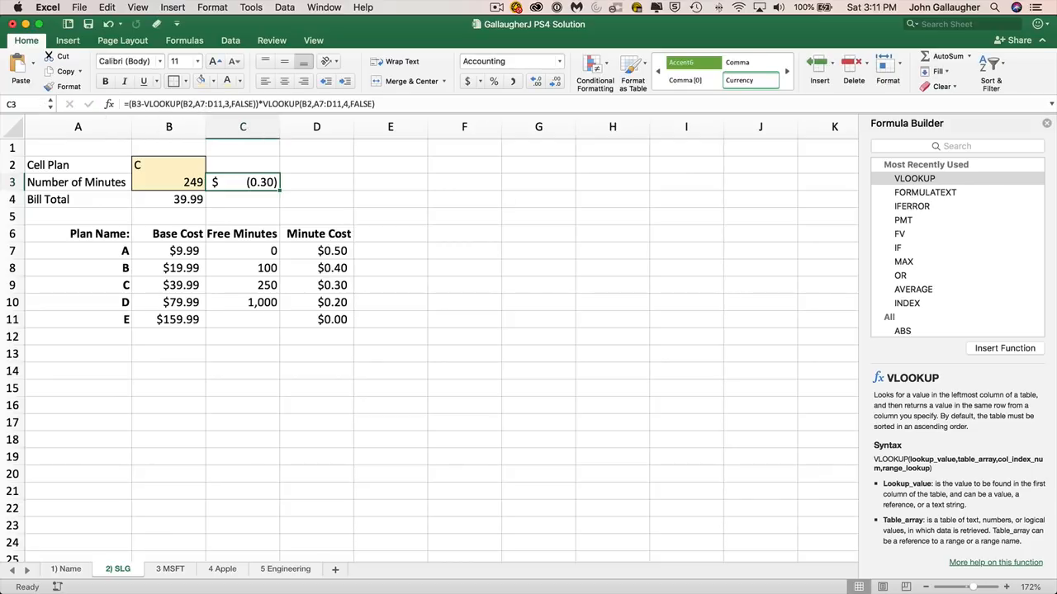
pyautogui.click(461, 182)
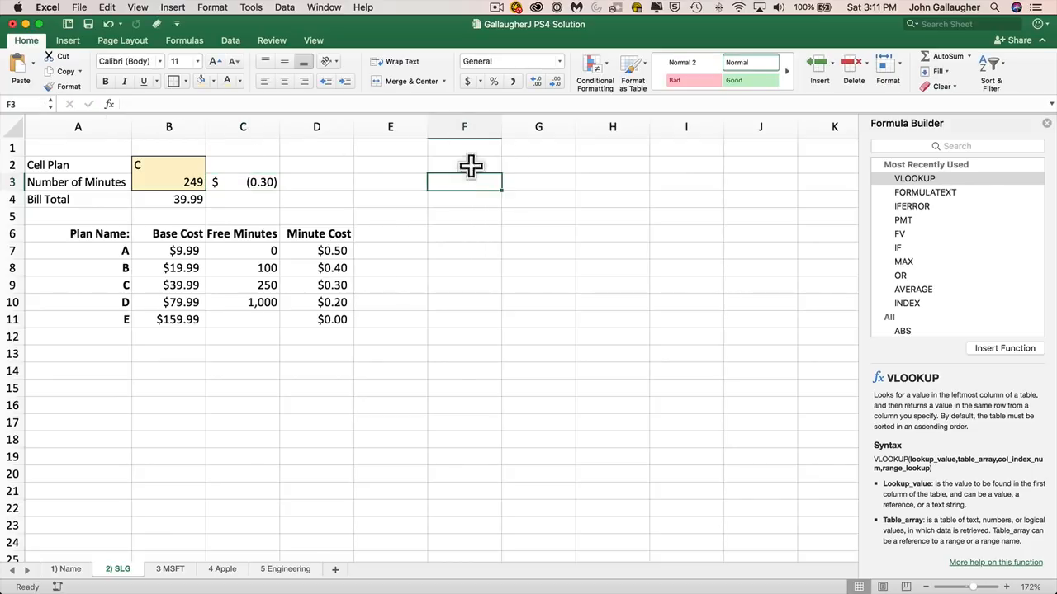
pyautogui.click(418, 106)
pyautogui.write('=(B3-VLOOKUP(B2,A7:D11,3,FALSE))*VLOOKUP(B2,A7:D11,4,FALSE)')
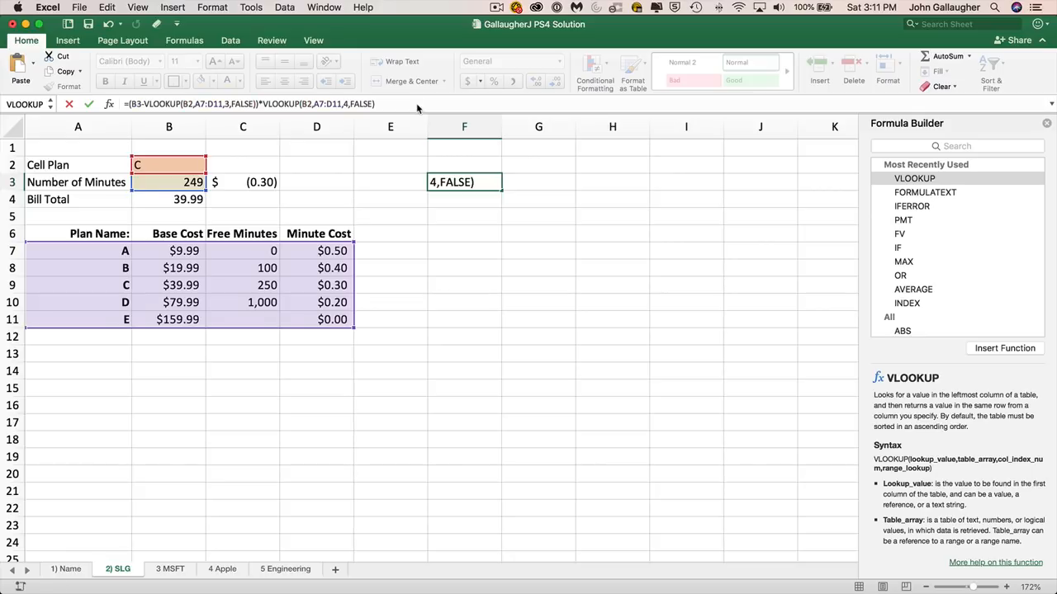
pyautogui.press('Return')
pyautogui.press('Up')
pyautogui.press('Left')
pyautogui.press('Left')
pyautogui.press('Left')
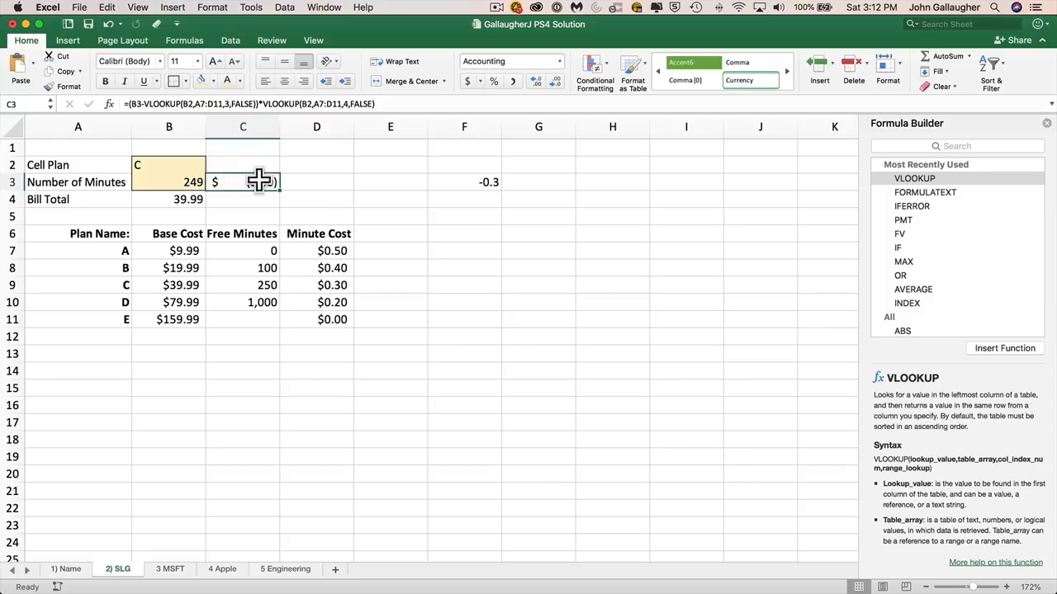
# Insert an opening IF( ahead of the existing calculation in the C3 extra-minutes formula.
pyautogui.click(126, 105)
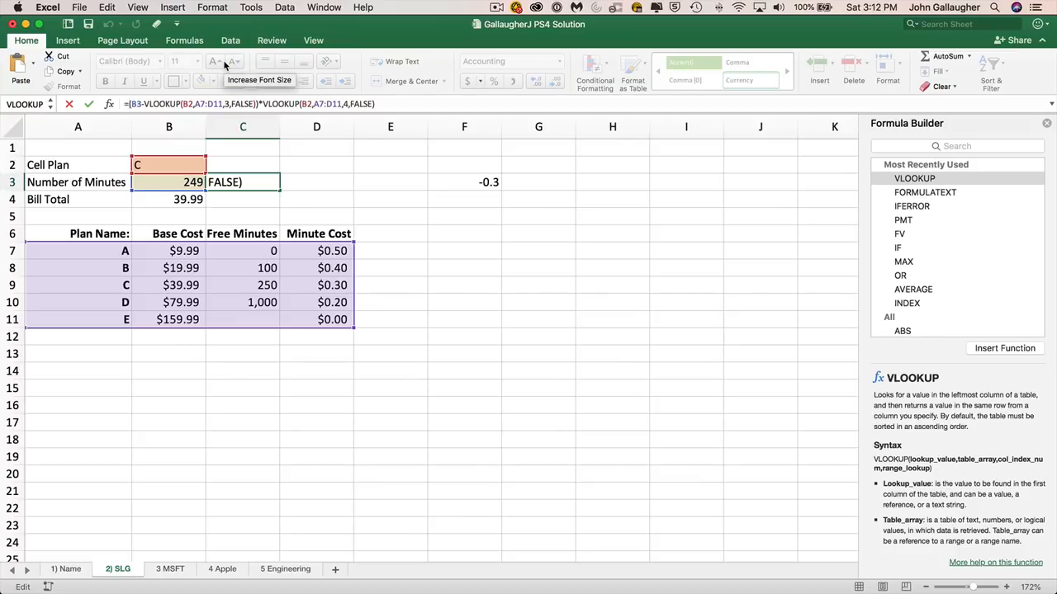
pyautogui.write('i(')
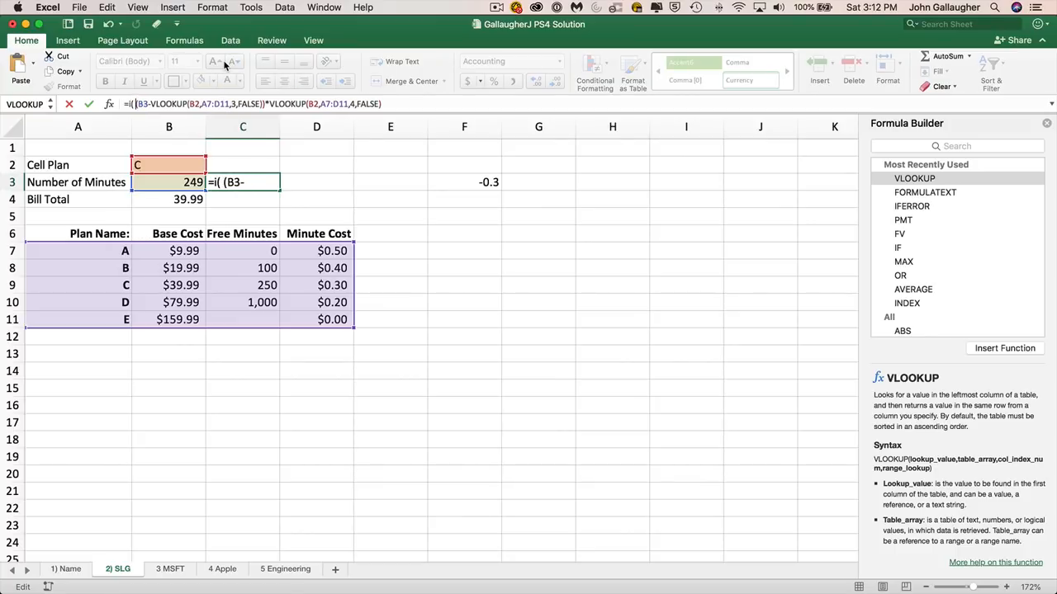
pyautogui.press('BackSpace')
pyautogui.press('BackSpace')
pyautogui.press('BackSpace')
pyautogui.write('if(.')
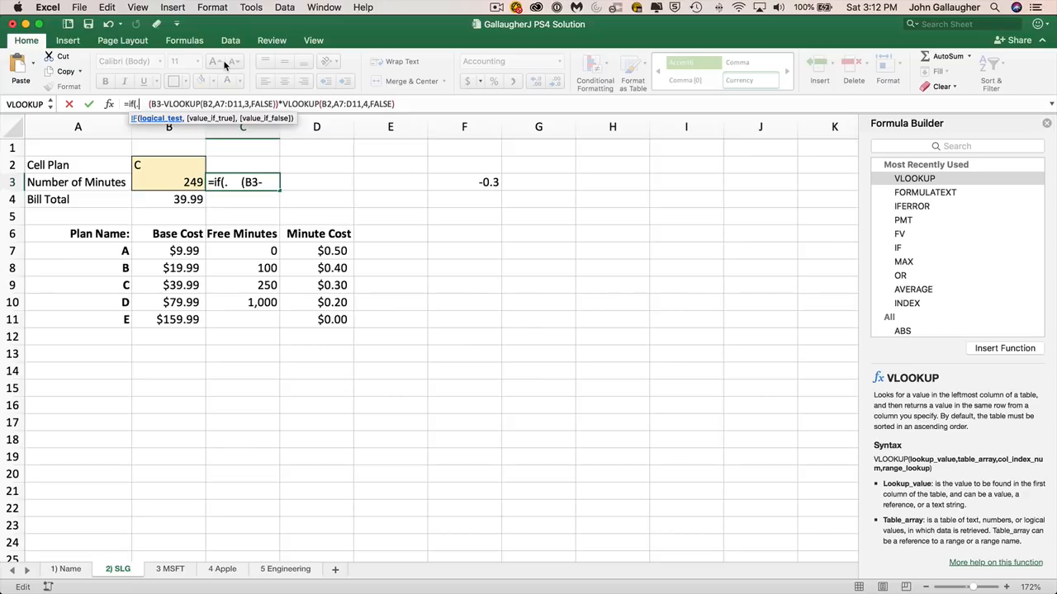
pyautogui.press('BackSpace')
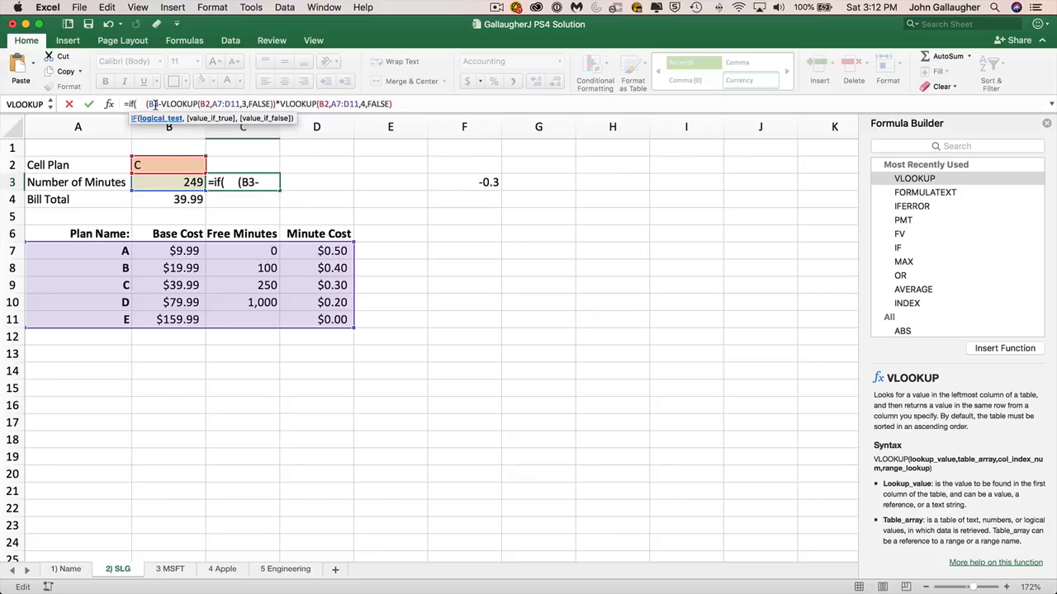
# Copy B3-VLOOKUP(B2,A7:D11,3,FALSE) from the C3 formula and paste it as the logical test of the IF function.
pyautogui.moveTo(149, 104); pyautogui.dragTo(261, 105)
pyautogui.press('super+c')
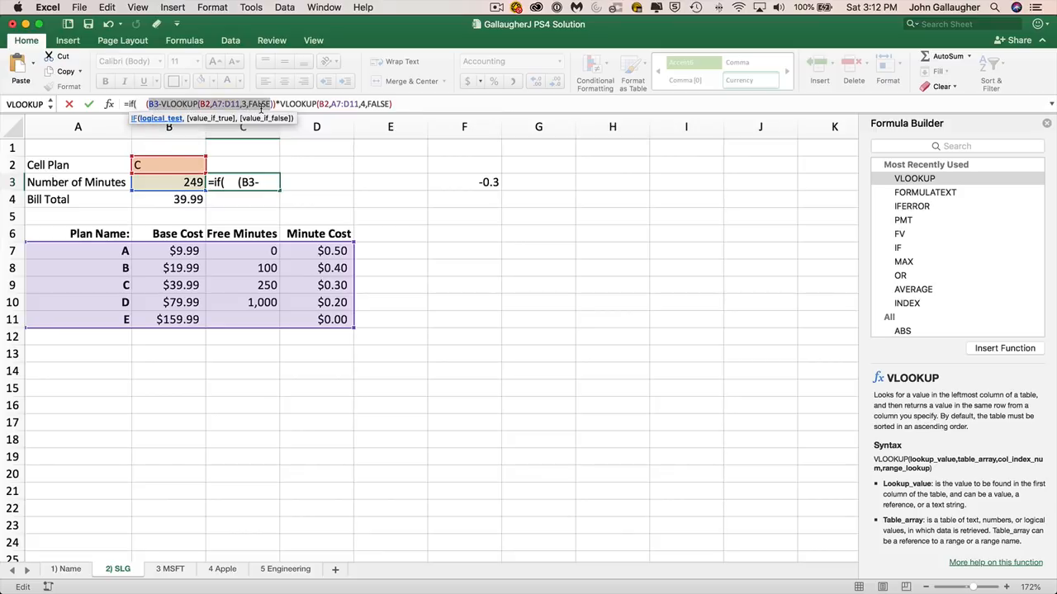
pyautogui.write(')')
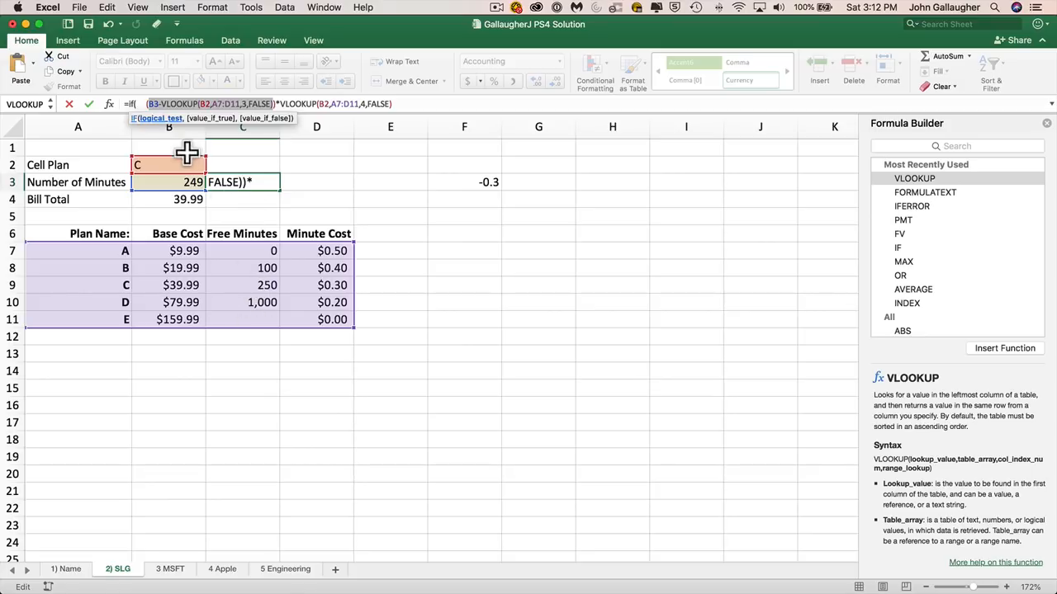
pyautogui.click(141, 104)
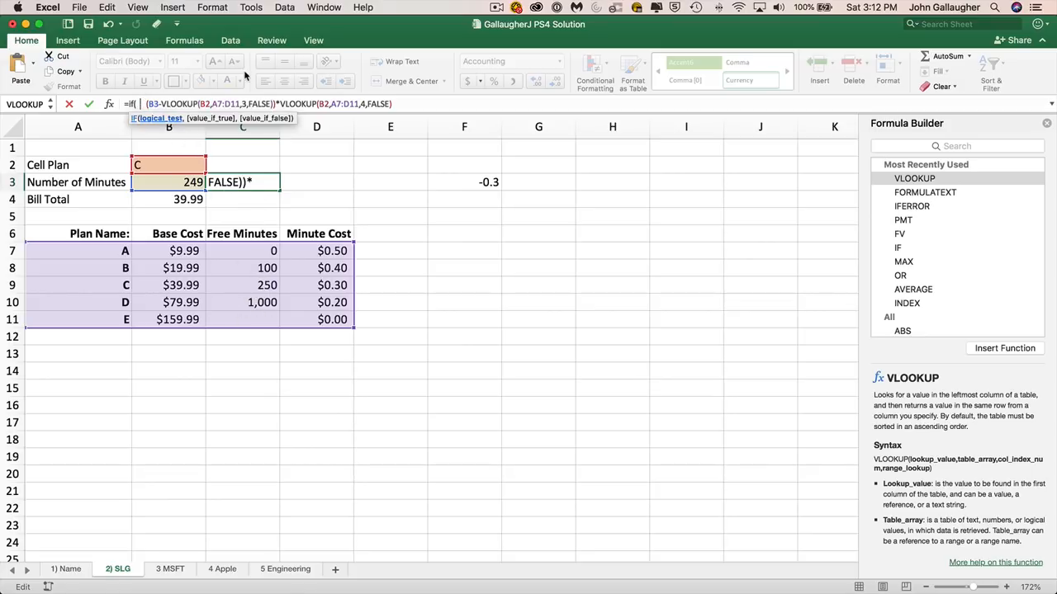
pyautogui.press('super+v')
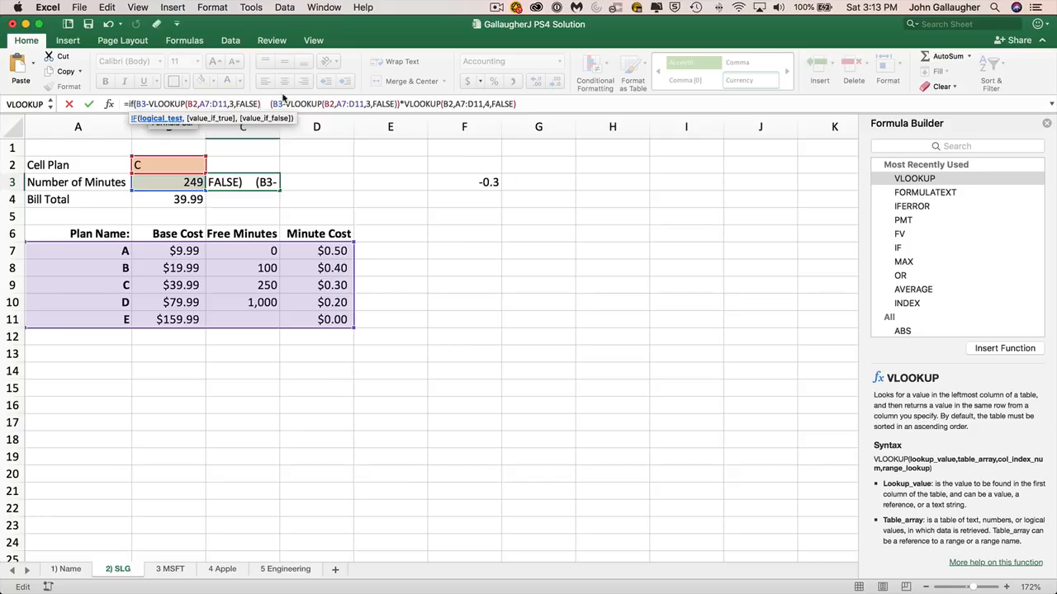
# Complete the C3 IF formula with <0 as the test, 0 as the true value and the extra-minutes calculation as the false value.
pyautogui.write('<0')
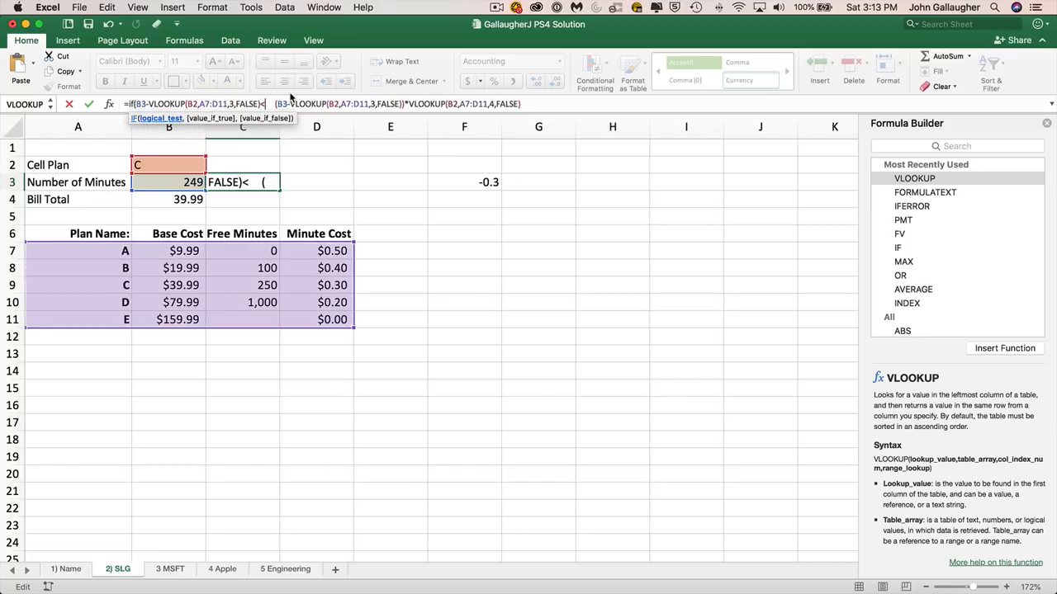
pyautogui.write(',')
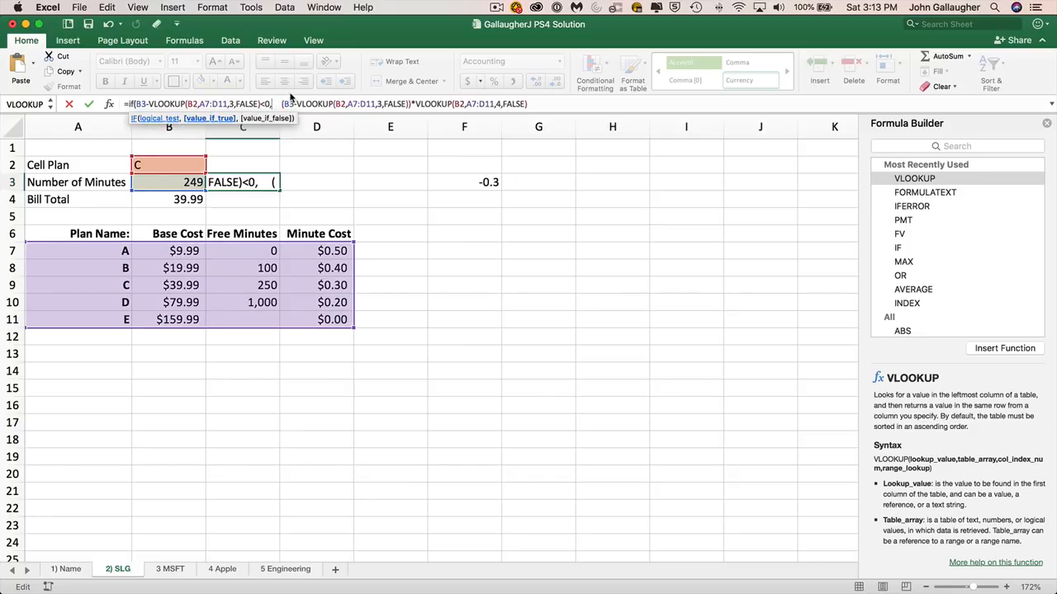
pyautogui.write('0,')
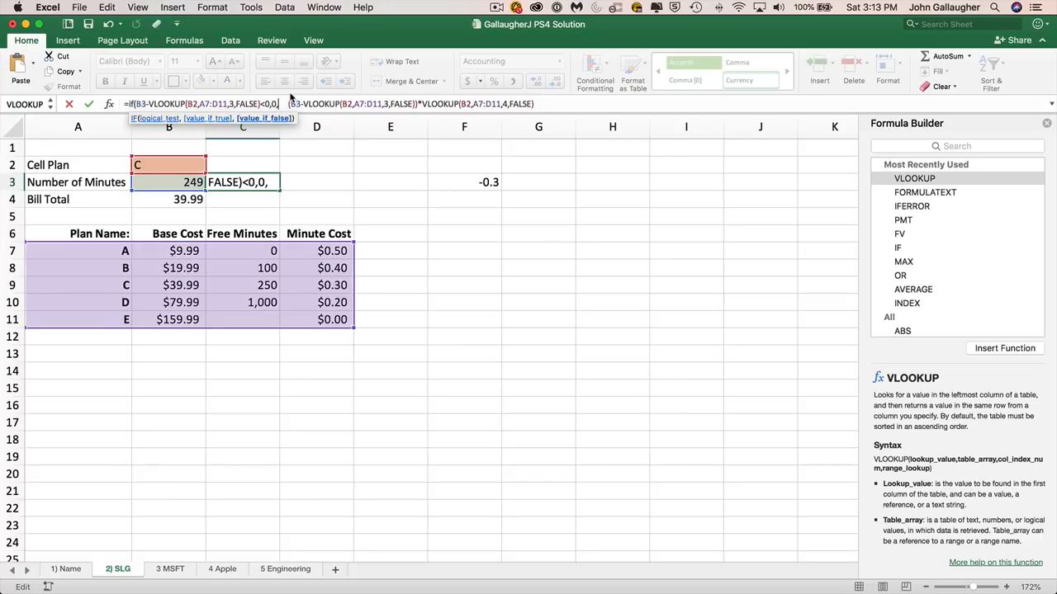
pyautogui.press('Right')
pyautogui.press('Left')
pyautogui.press('BackSpace')
pyautogui.press('BackSpace')
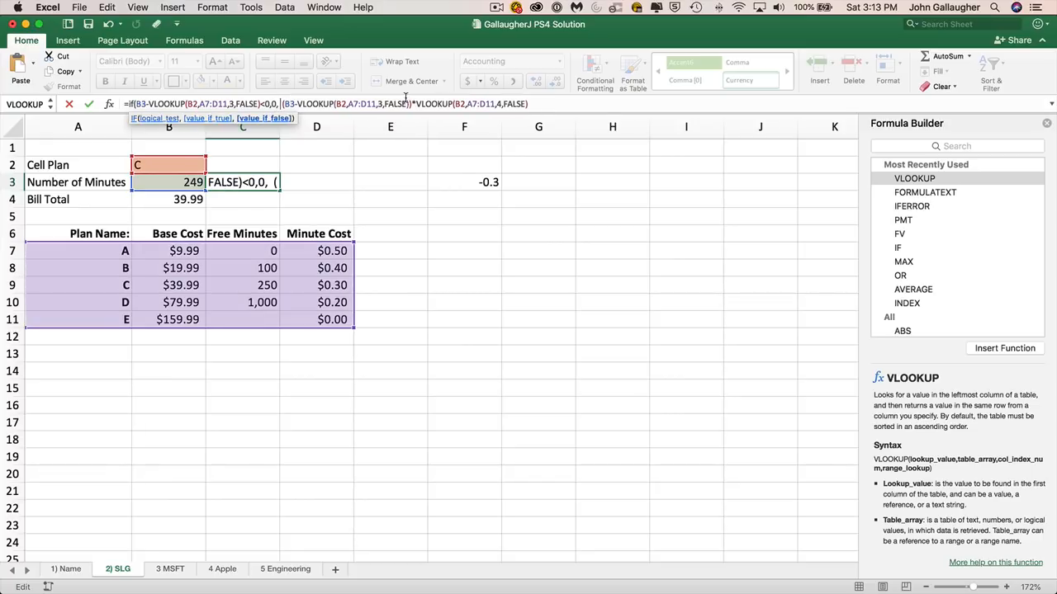
pyautogui.write(')')
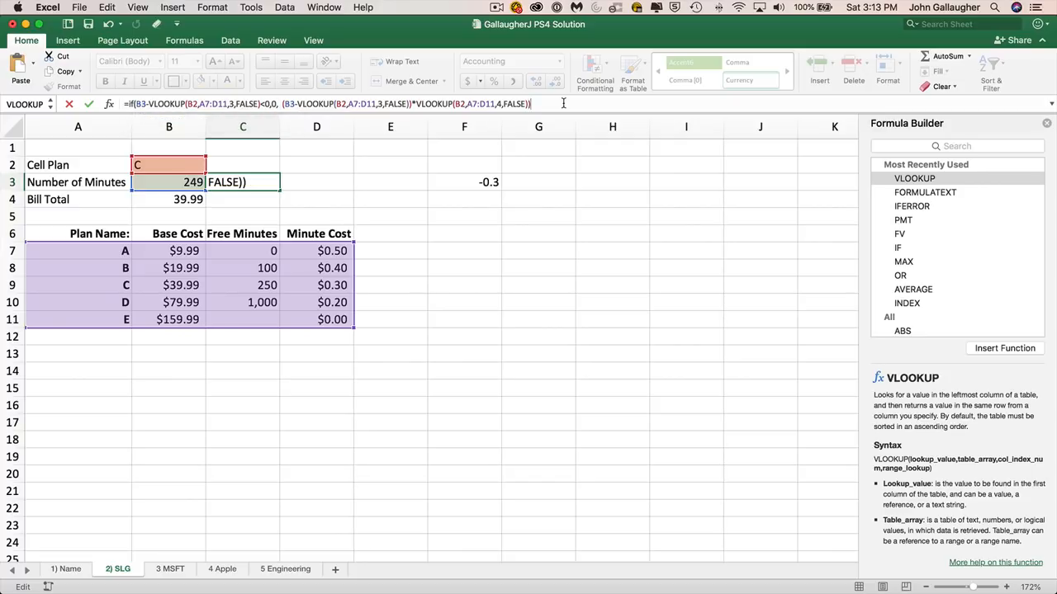
pyautogui.press('Return')
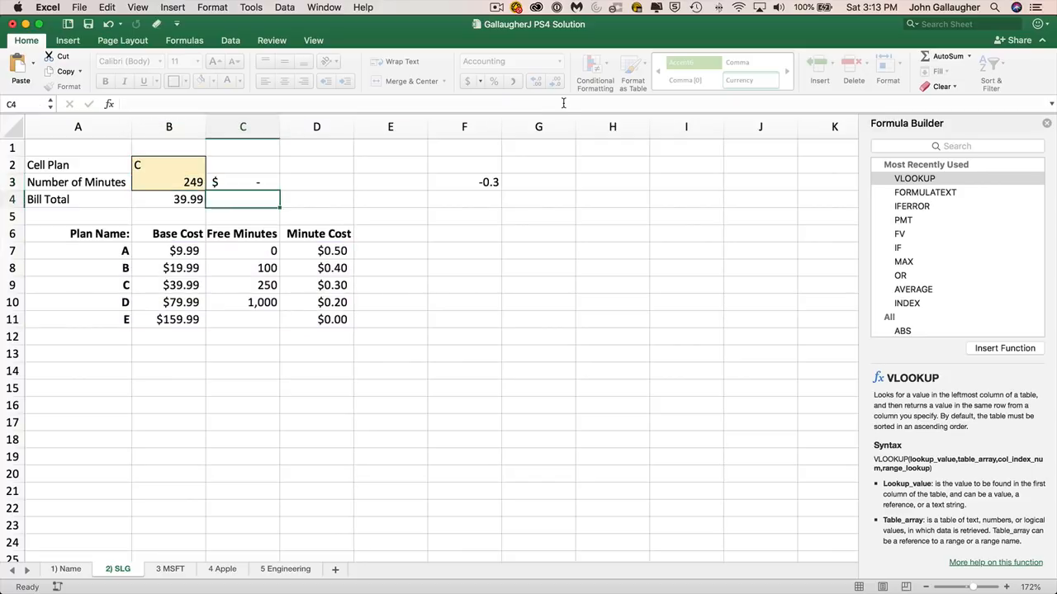
# Test the IF formula on plan C by setting the Number of Minutes in B3 to 250, 251 and 252.
pyautogui.press('Up')
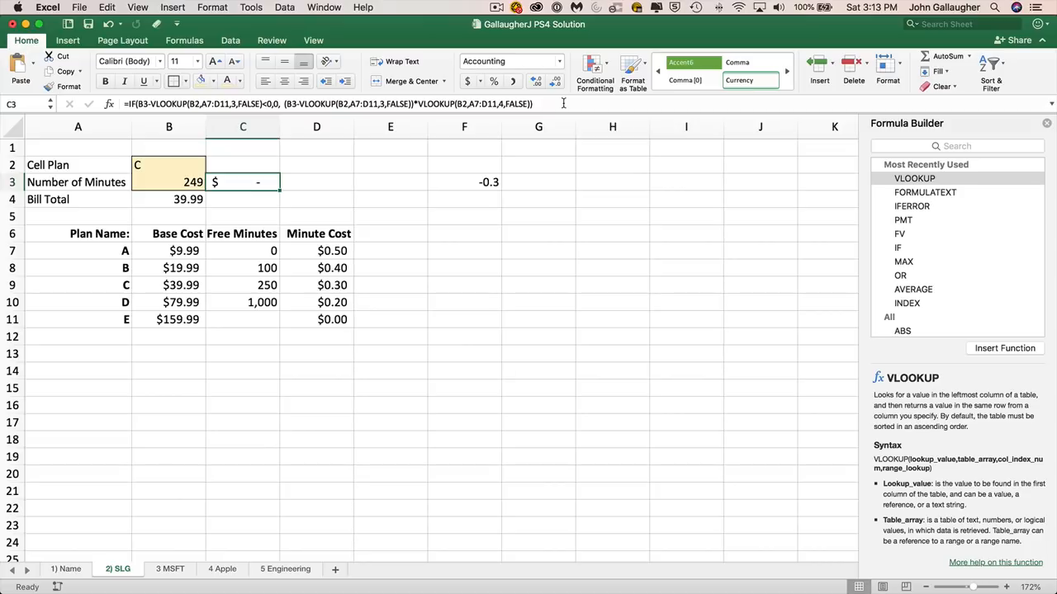
pyautogui.press('Left')
pyautogui.write('2')
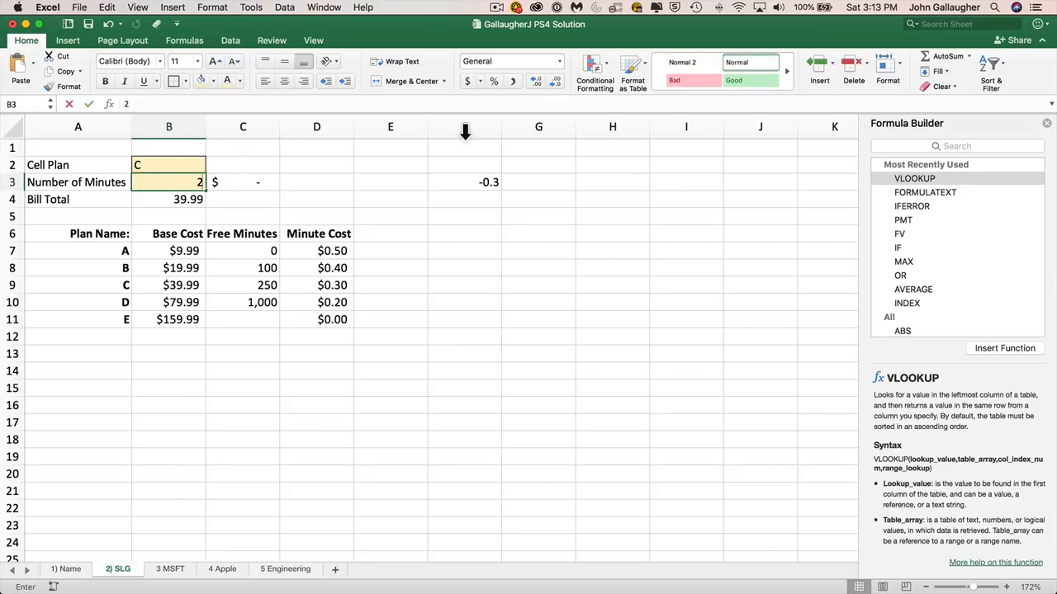
pyautogui.write('50')
pyautogui.press('Return')
pyautogui.press('Up')
pyautogui.write('251')
pyautogui.press('Return')
pyautogui.press('Up')
pyautogui.write('2')
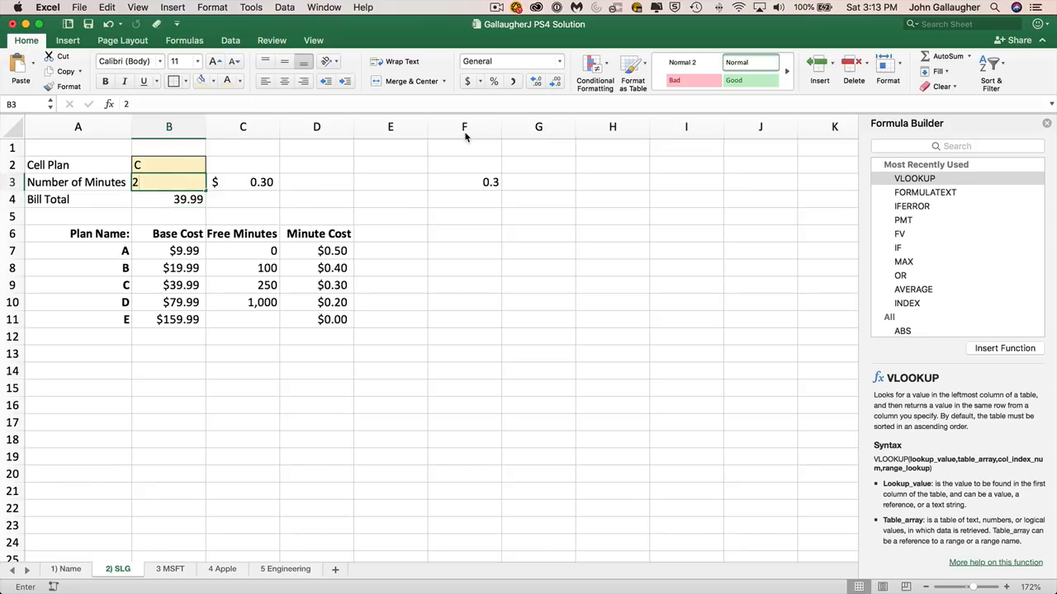
pyautogui.write('52')
pyautogui.press('Return')
pyautogui.press('Up')
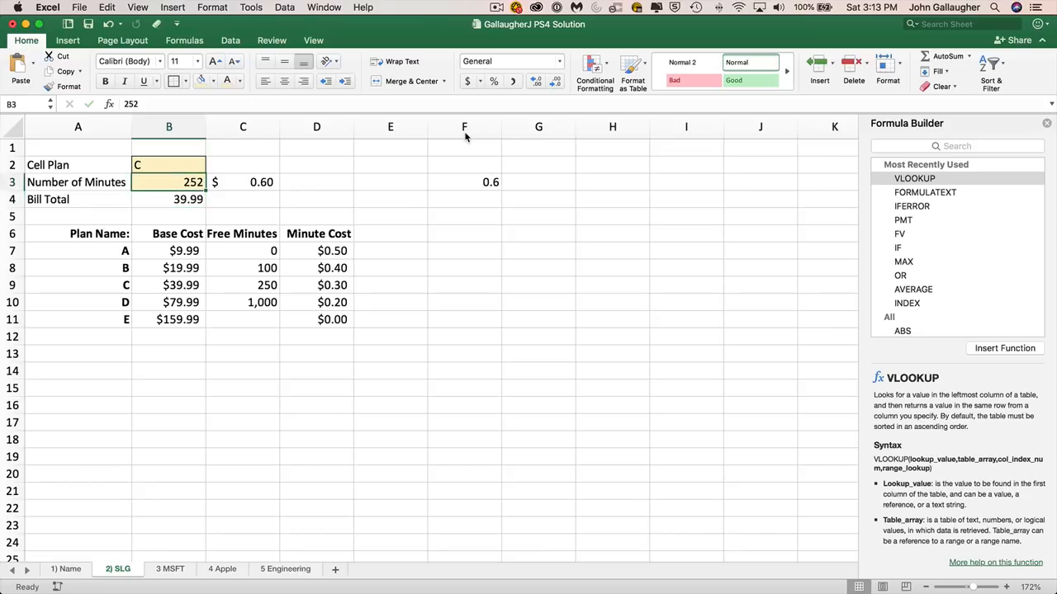
# Set the Cell Plan in B2 to D and test the Number of Minutes in B3 with 1002 and 999.
pyautogui.press('Up')
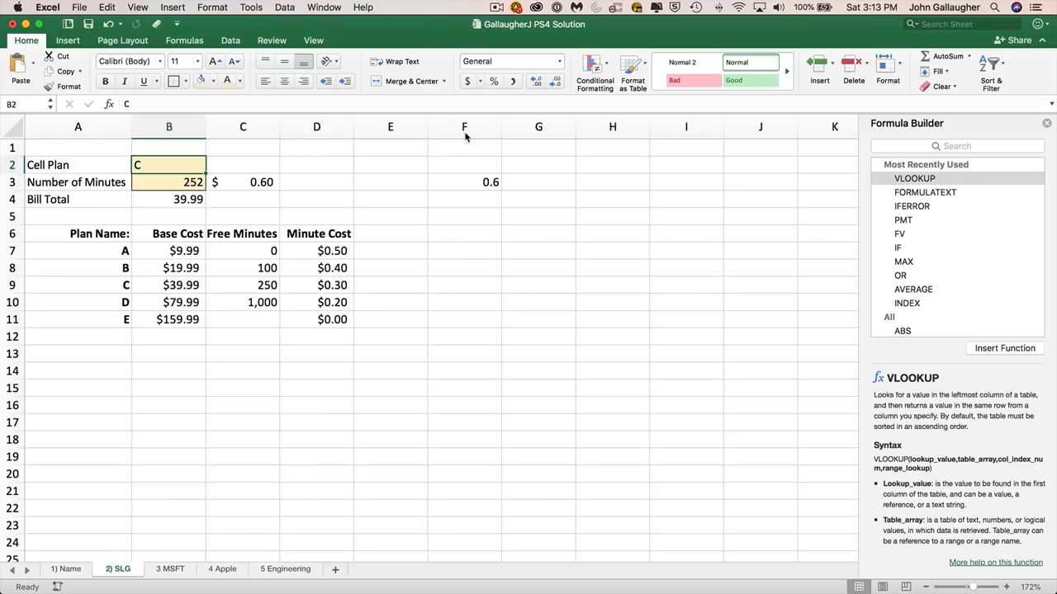
pyautogui.write('D')
pyautogui.press('Return')
pyautogui.write('100')
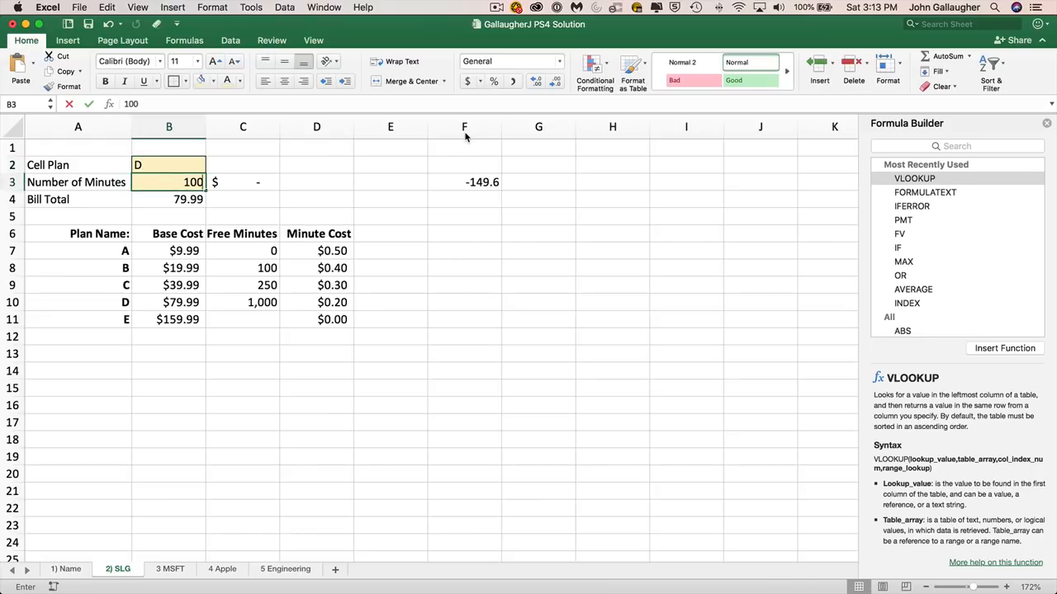
pyautogui.write('2')
pyautogui.press('Return')
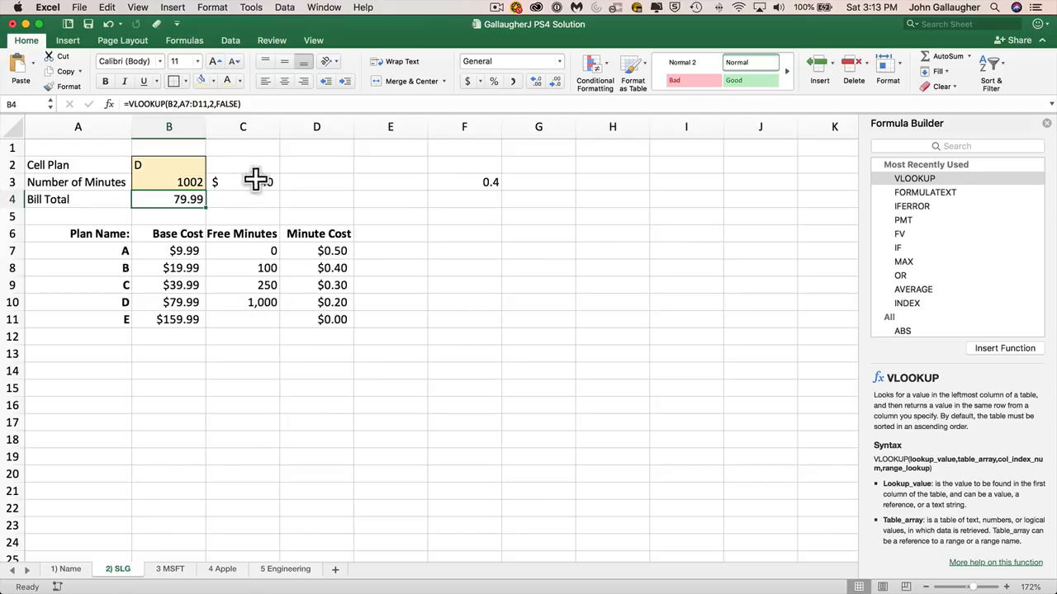
pyautogui.click(188, 182)
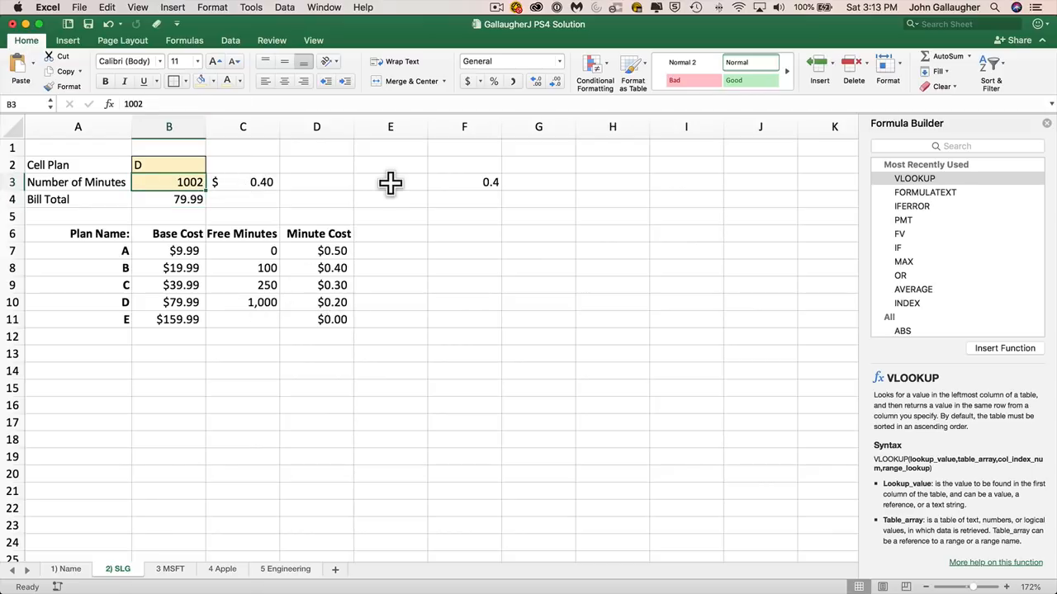
pyautogui.write('999')
pyautogui.press('Return')
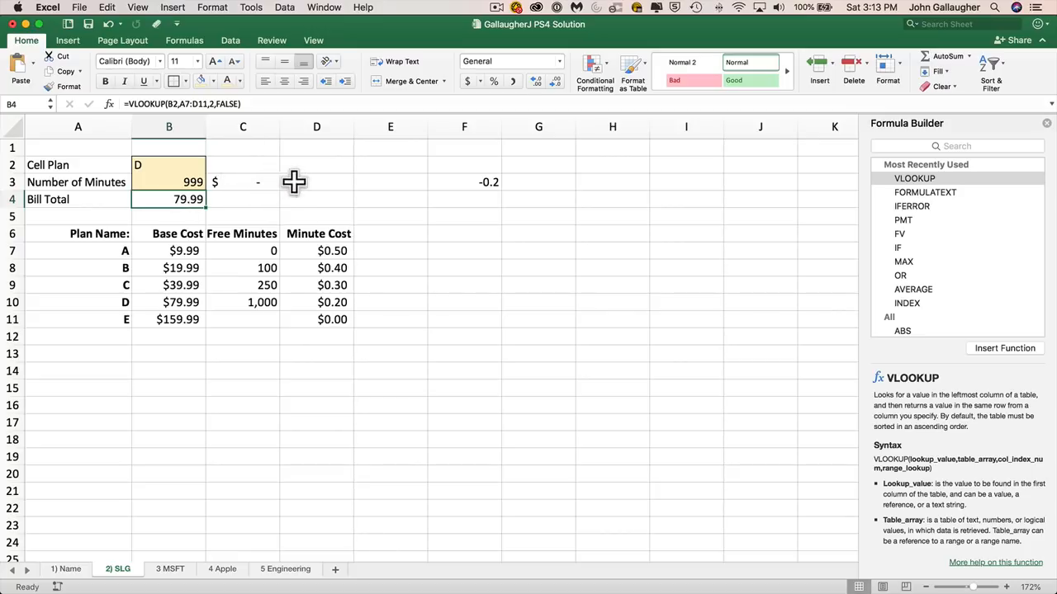
# Remove the IF formula from C3 and leave the cell empty.
pyautogui.click(236, 182)
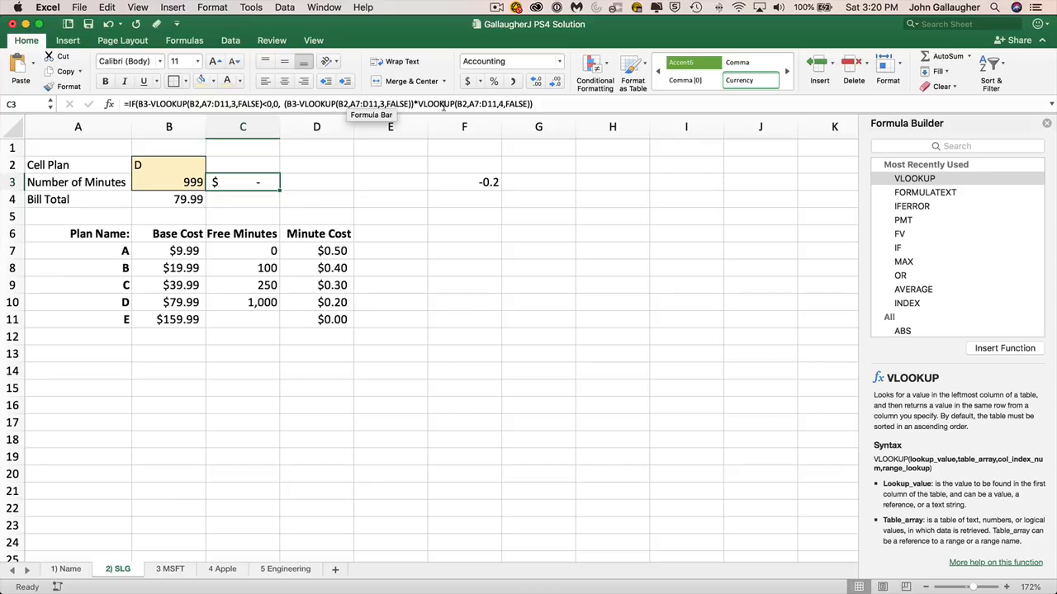
pyautogui.moveTo(547, 103); pyautogui.dragTo(86, 103)
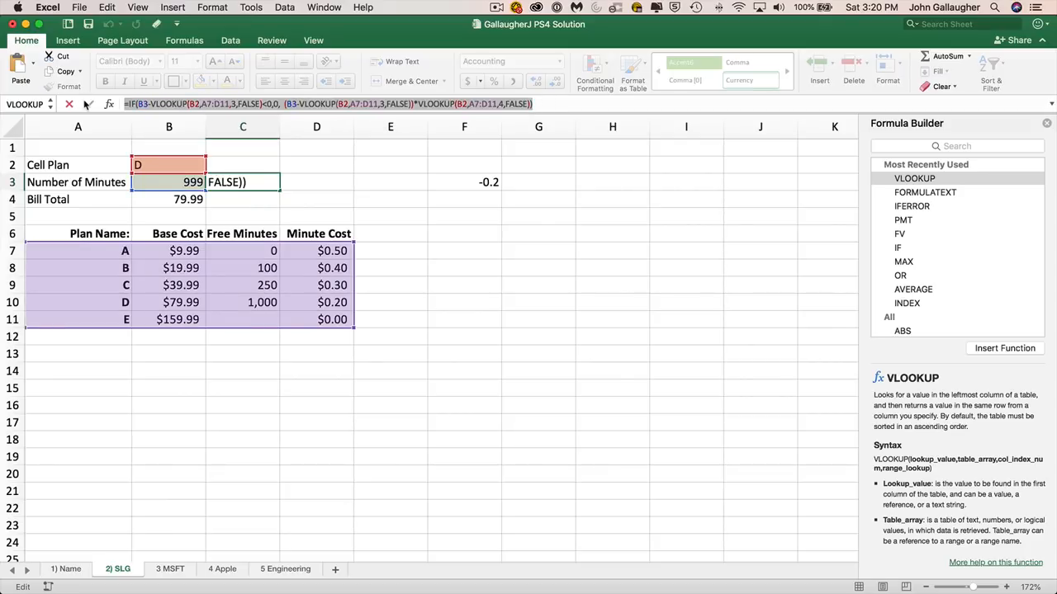
pyautogui.press('BackSpace')
pyautogui.write('=')
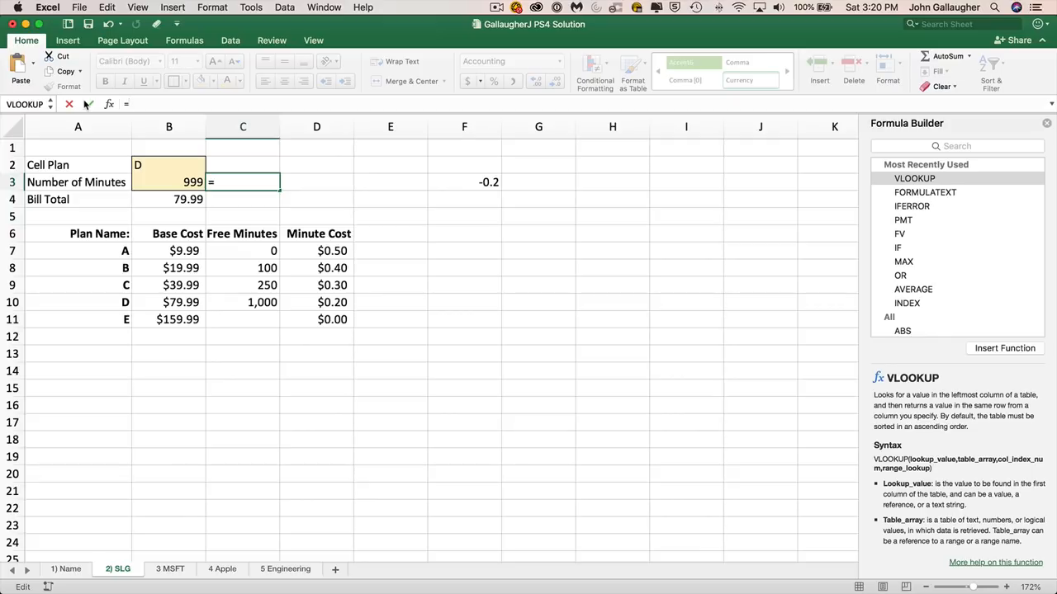
pyautogui.write('VL')
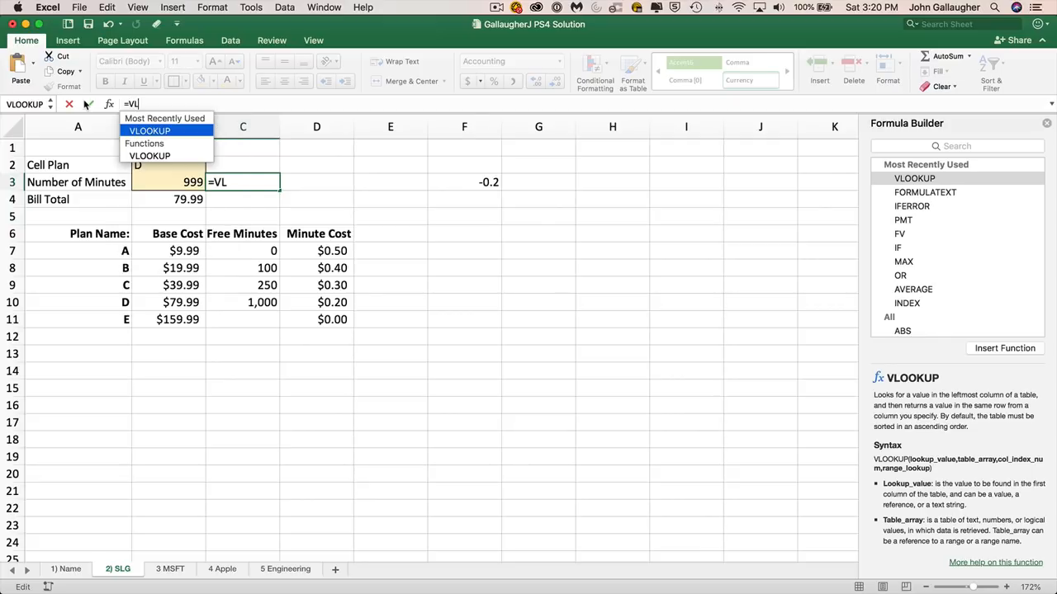
pyautogui.press('Return')
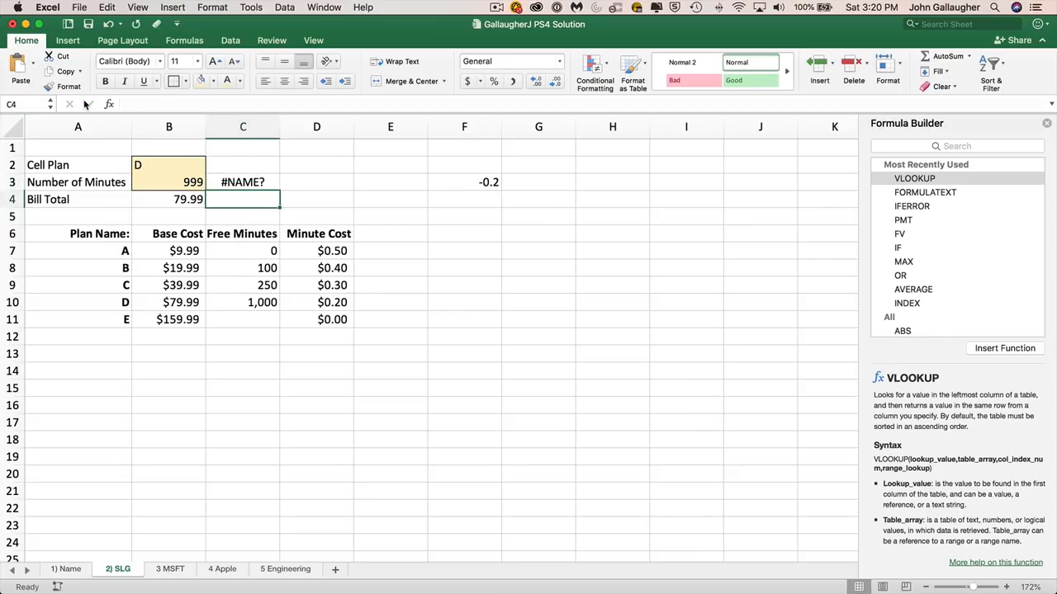
pyautogui.press('Up')
pyautogui.press('Delete')
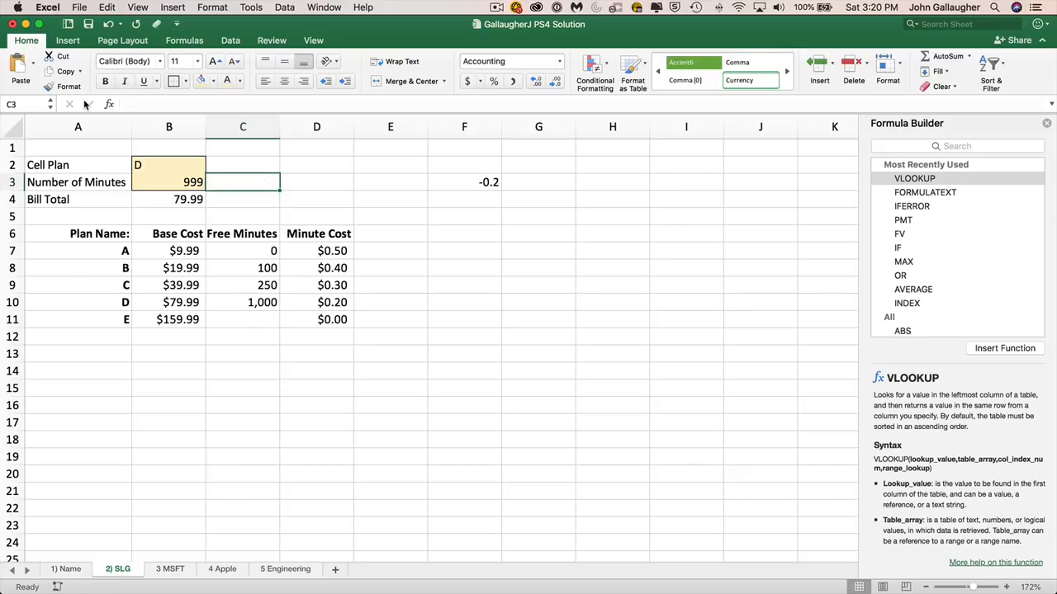
# Enter a formula in C3 that looks up the free minutes for the selected plan: =VLOOKUP(B2,A7:D11,3,FALSE).
pyautogui.write('=vloo')
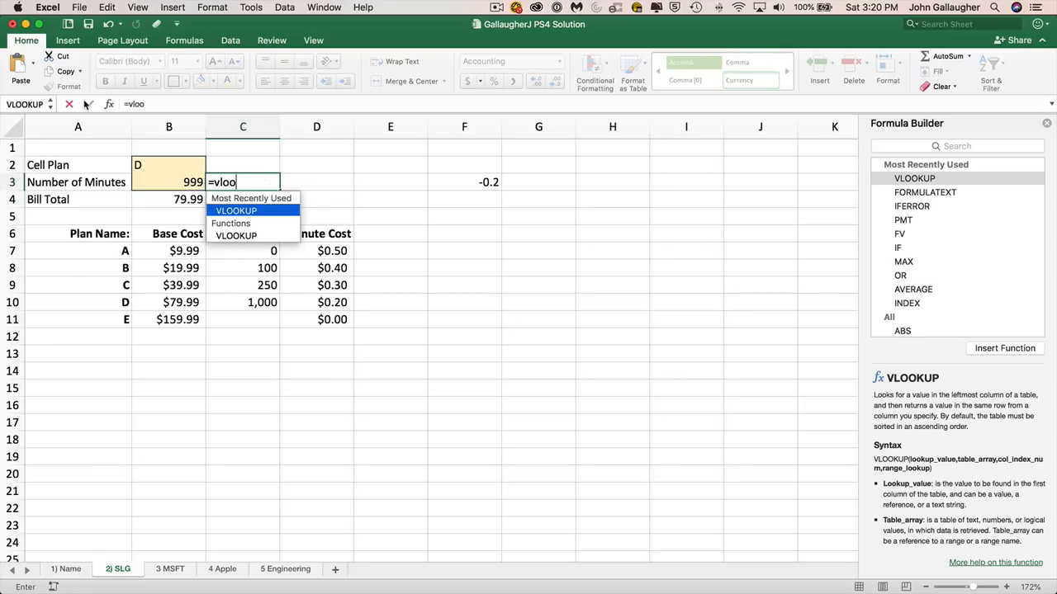
pyautogui.write('k')
pyautogui.press('Tab')
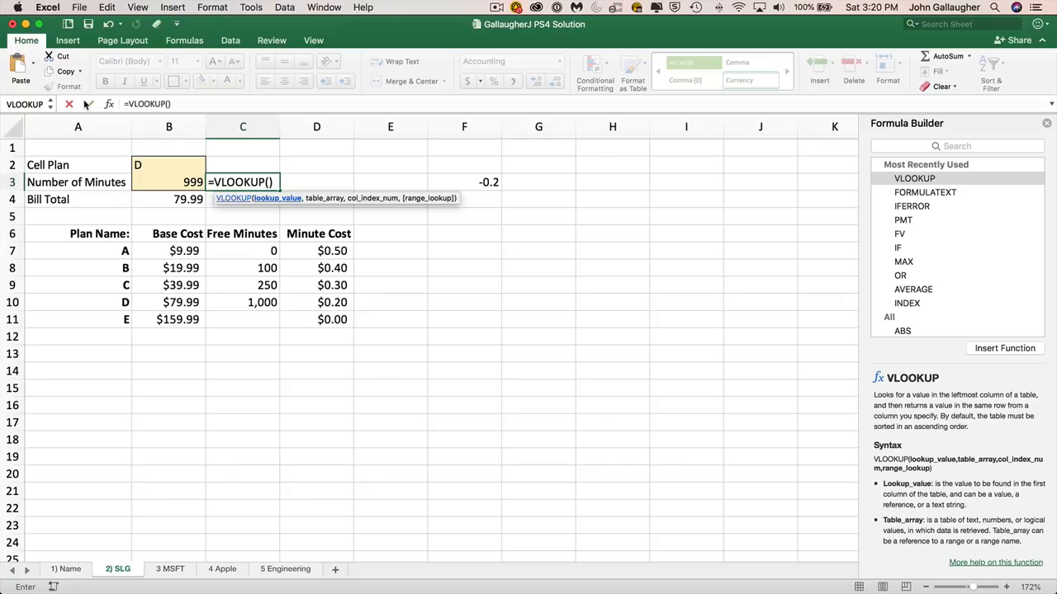
pyautogui.click(159, 165)
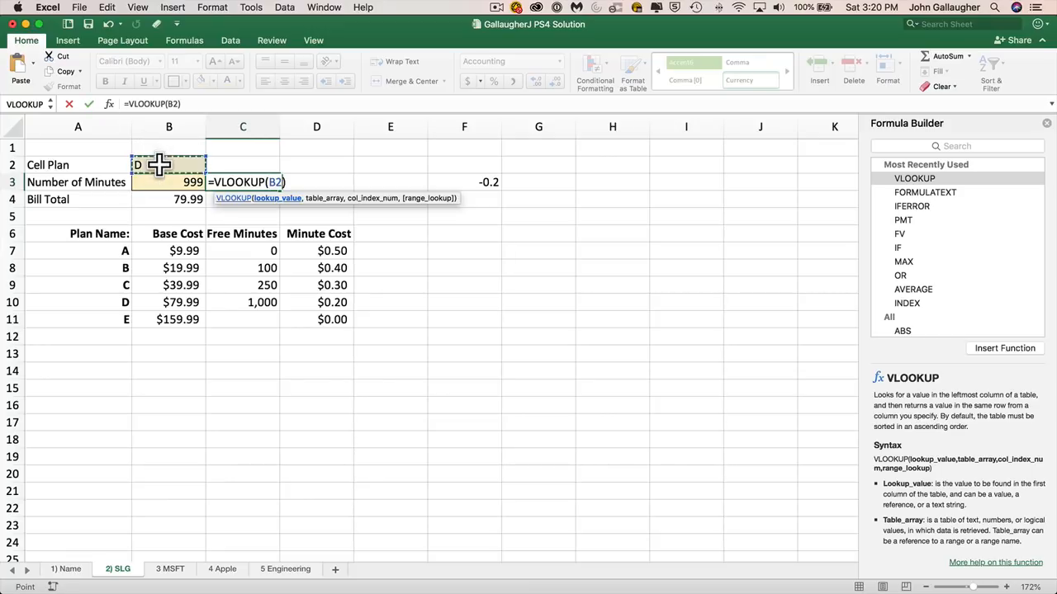
pyautogui.write(',')
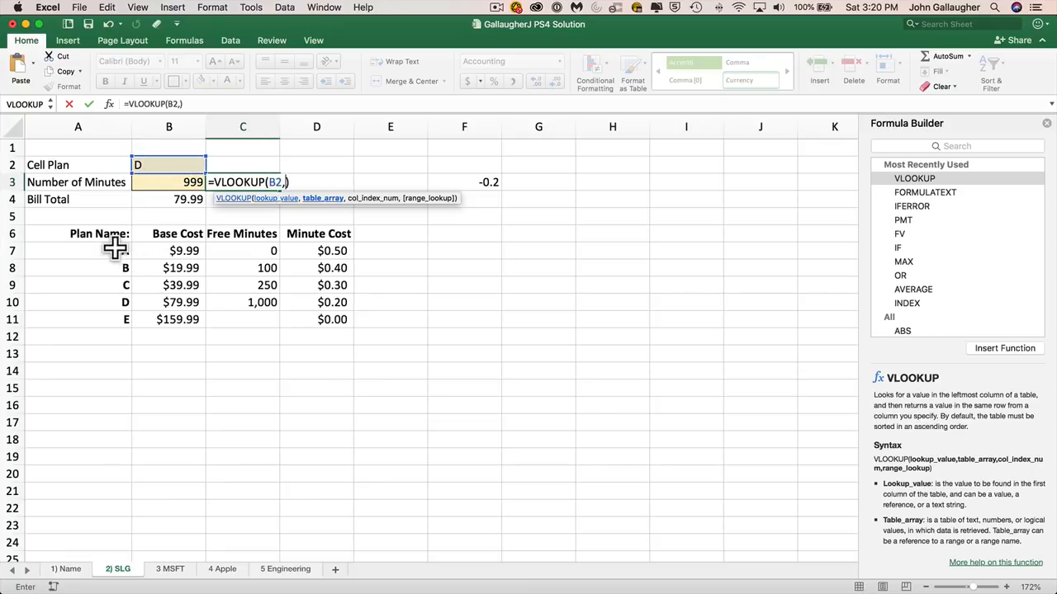
pyautogui.moveTo(112, 248); pyautogui.dragTo(342, 318)
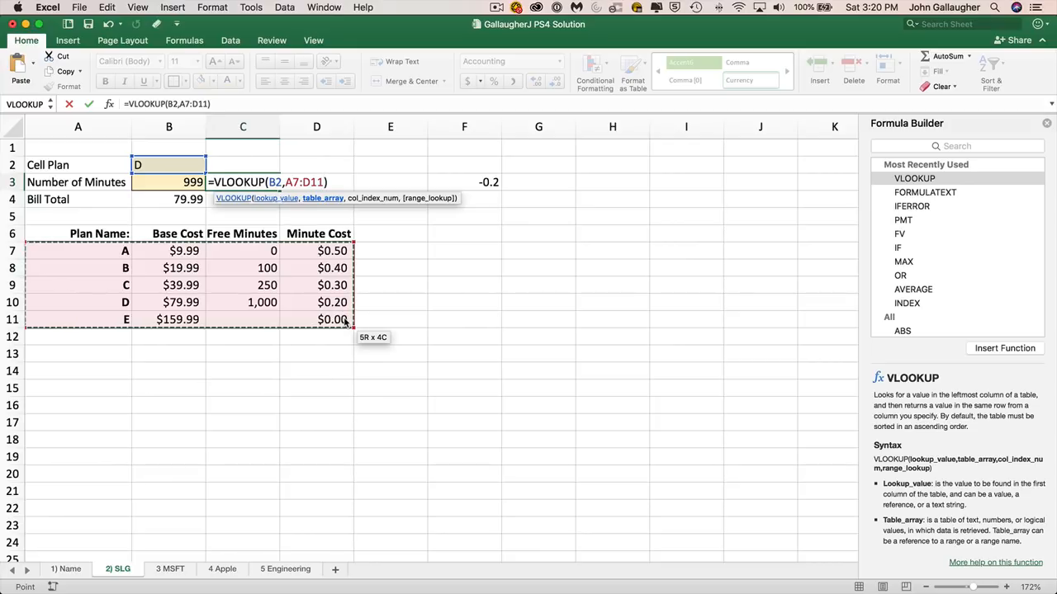
pyautogui.write(',')
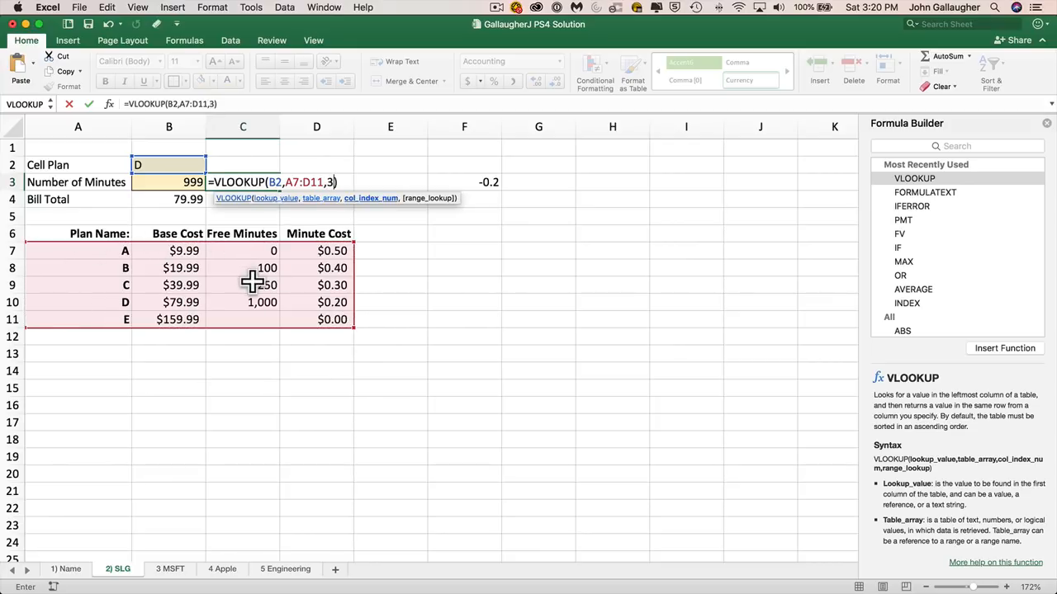
pyautogui.write('3,FALSE')
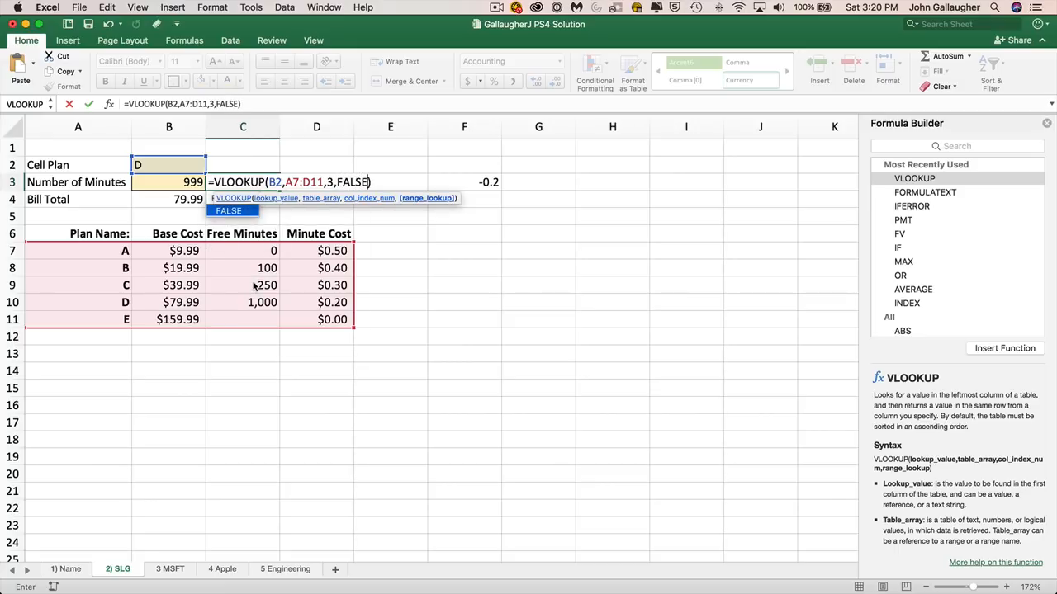
pyautogui.write(')')
pyautogui.press('Return')
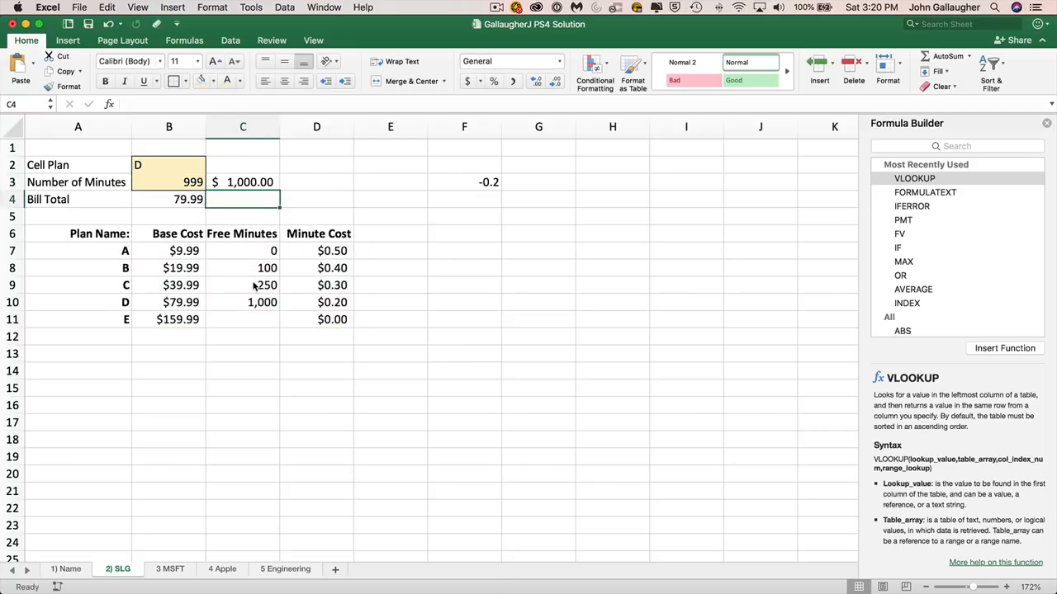
# Change the C3 formula to =B3-VLOOKUP(B2,A7:D11,3,FALSE) and clear the cell's formatting.
pyautogui.press('Up')
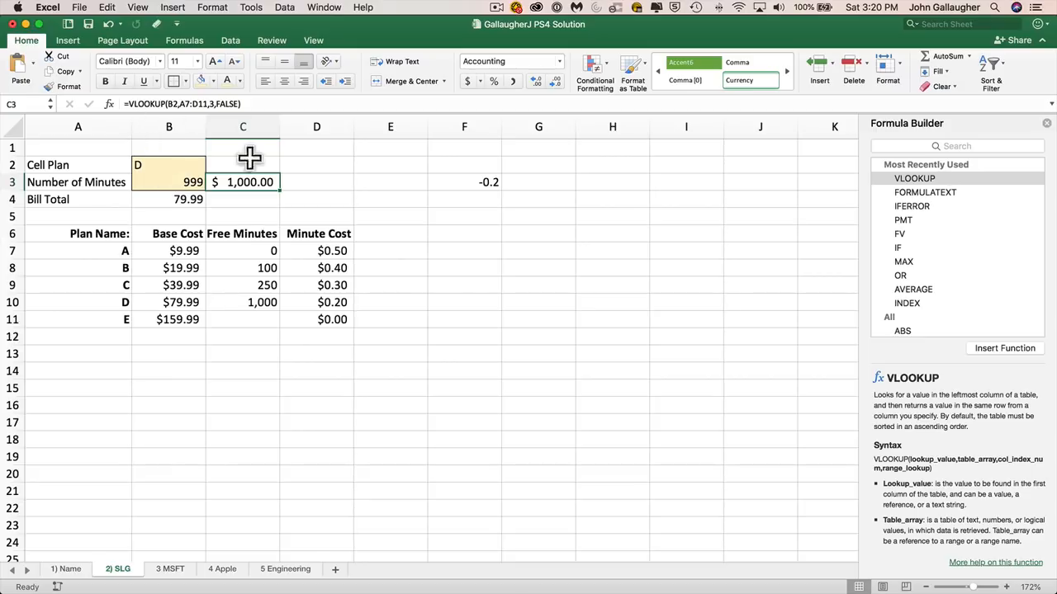
pyautogui.click(130, 104)
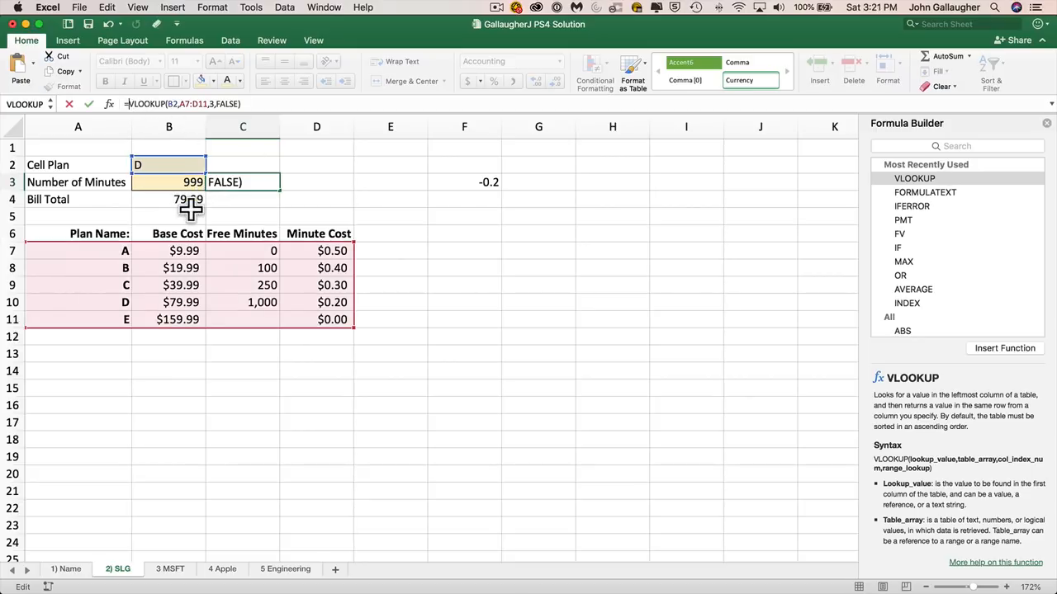
pyautogui.click(170, 185)
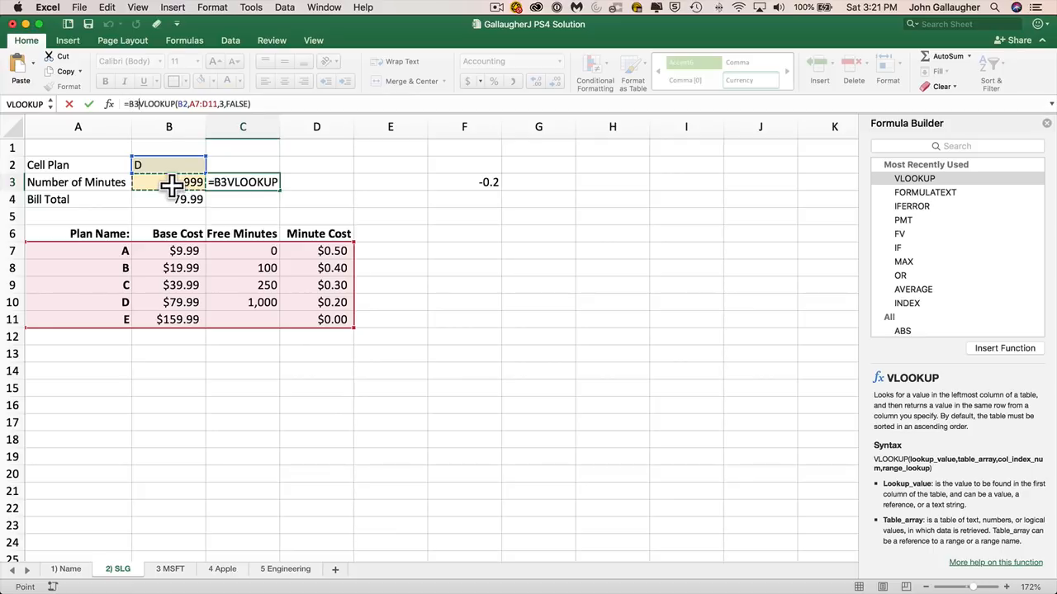
pyautogui.write('-')
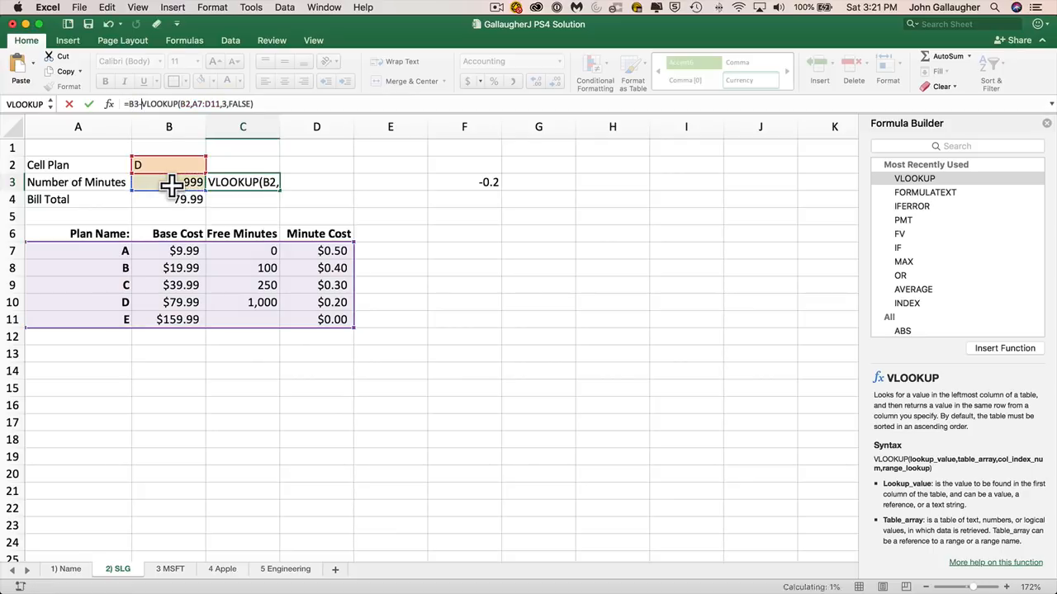
pyautogui.press('Return')
pyautogui.press('Up')
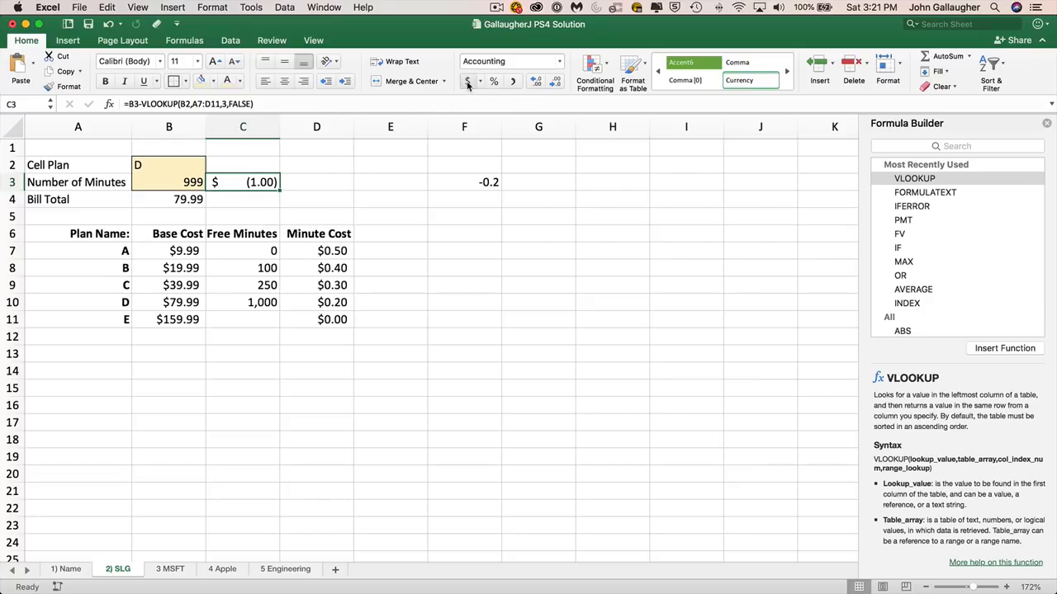
pyautogui.click(951, 86)
pyautogui.click(965, 120)
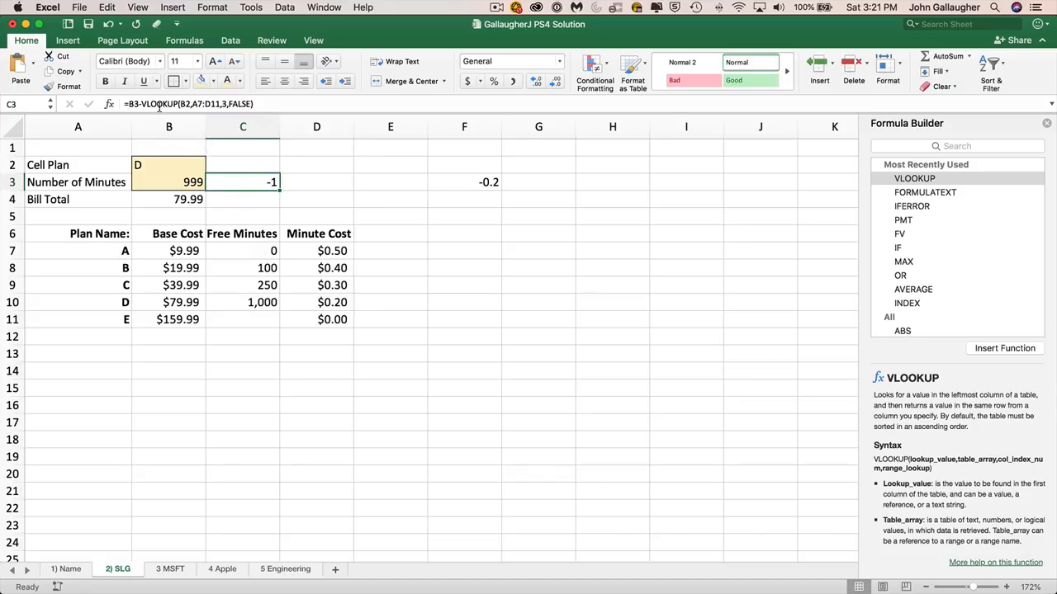
# Wrap the C3 subtraction in a MAX function with 0 as the second argument: =MAX(B3-VLOOKUP(B2,A7:D11,3,FALSE),0).
pyautogui.click(128, 104)
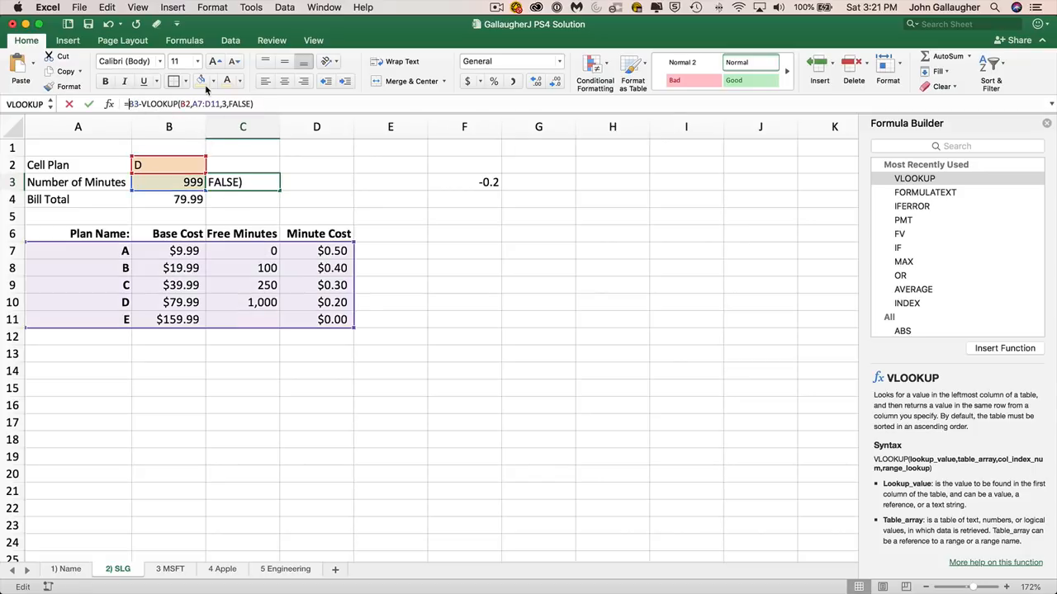
pyautogui.write('MAX(')
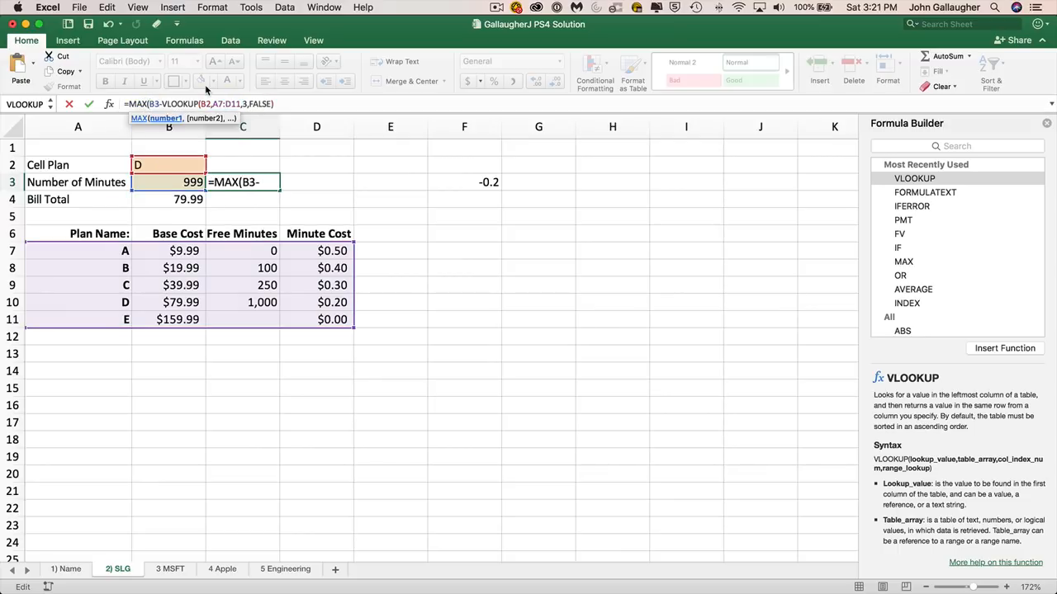
pyautogui.click(288, 103)
pyautogui.write(',0')
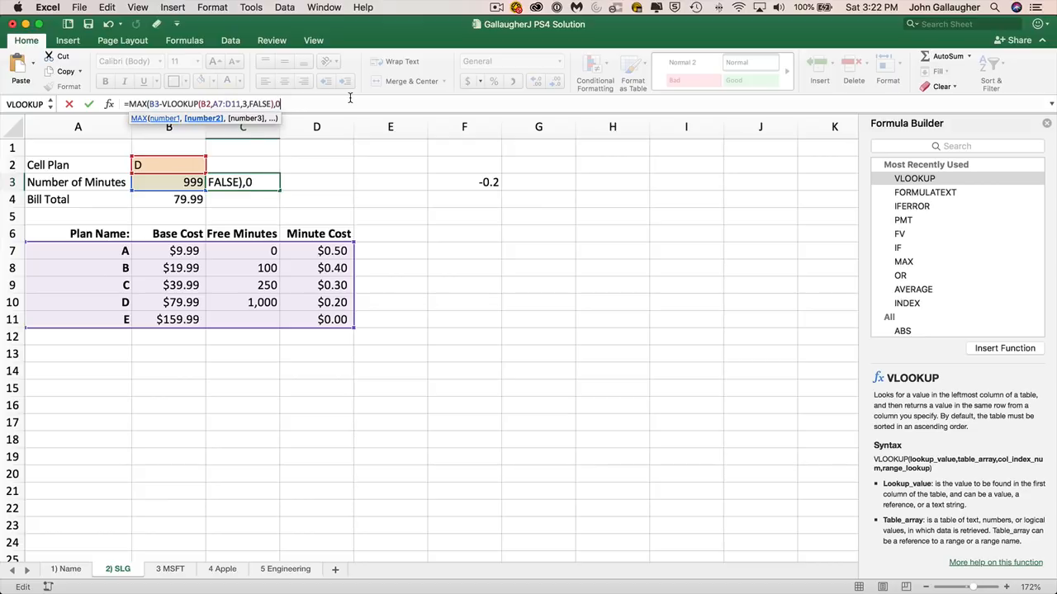
pyautogui.write(')')
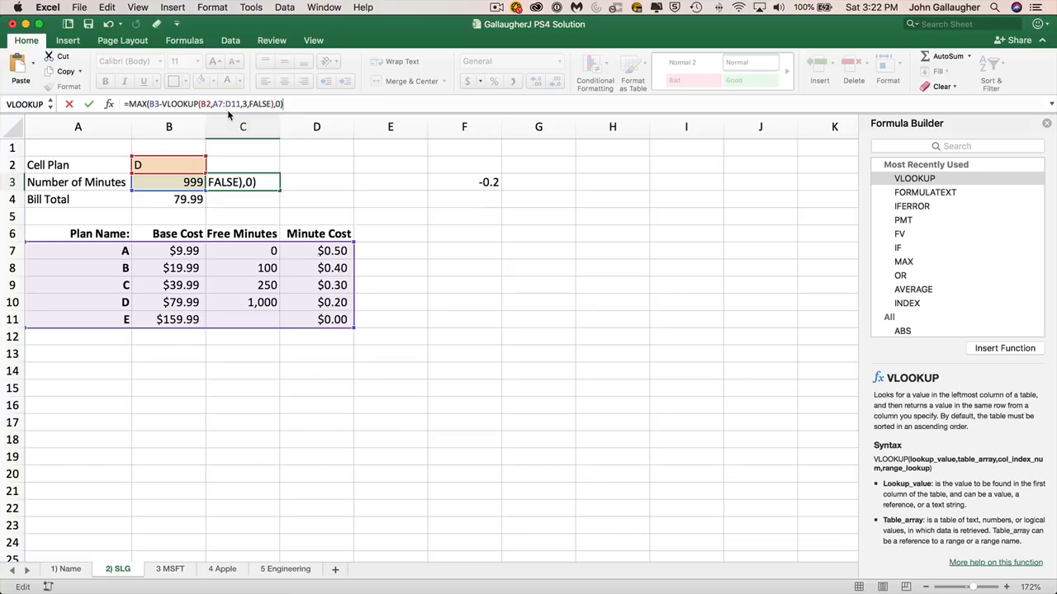
pyautogui.press('Return')
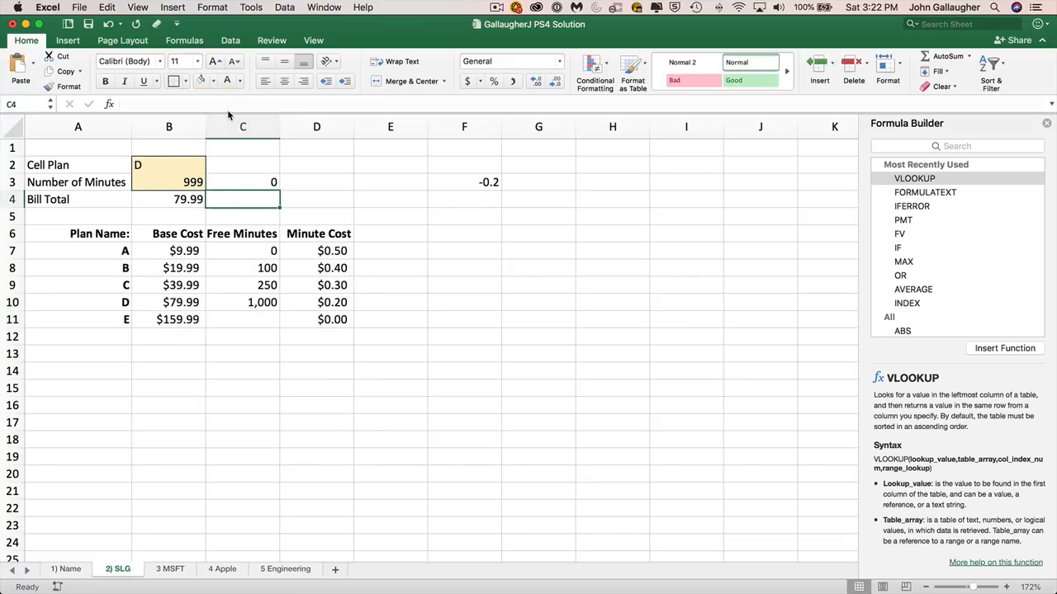
pyautogui.press('Up')
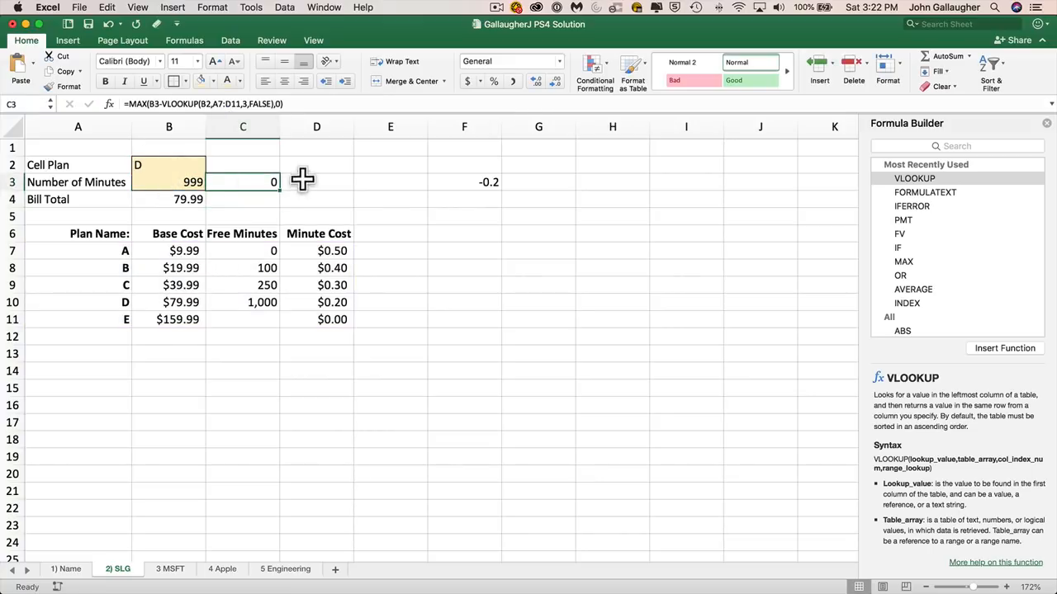
# Test the MAX formula on plan D by setting the Number of Minutes in B3 to 0, 50 and 1002.
pyautogui.click(192, 185)
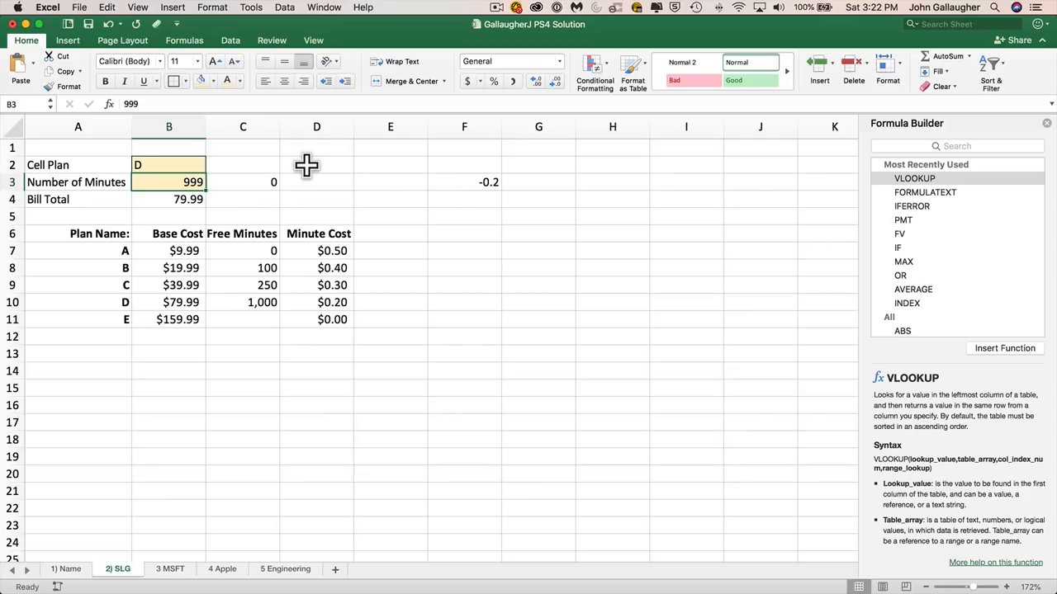
pyautogui.write('0')
pyautogui.press('Return')
pyautogui.press('Up')
pyautogui.write('50')
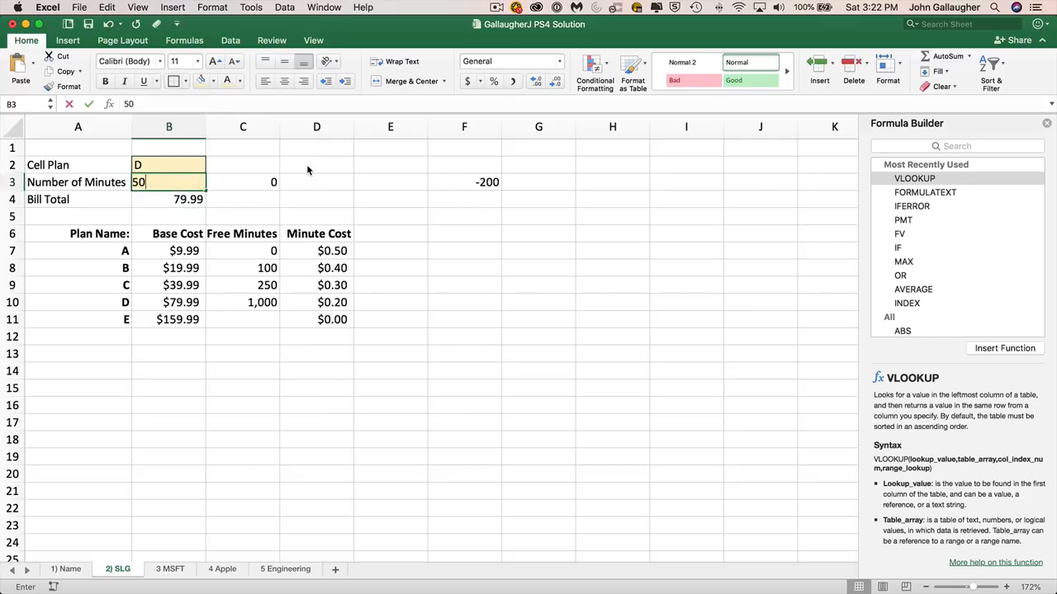
pyautogui.press('Return')
pyautogui.press('Up')
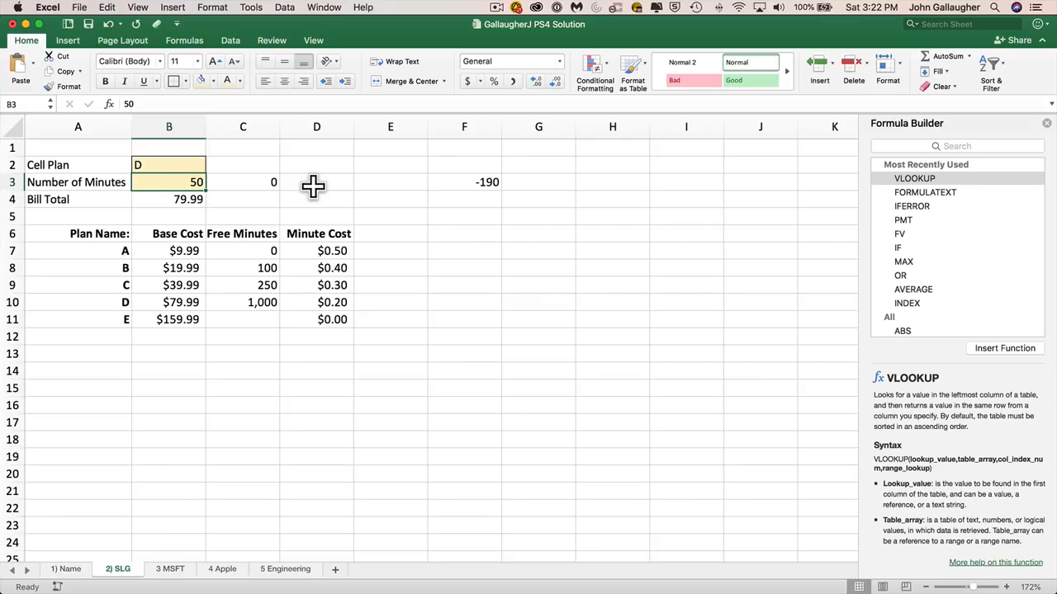
pyautogui.write('1002')
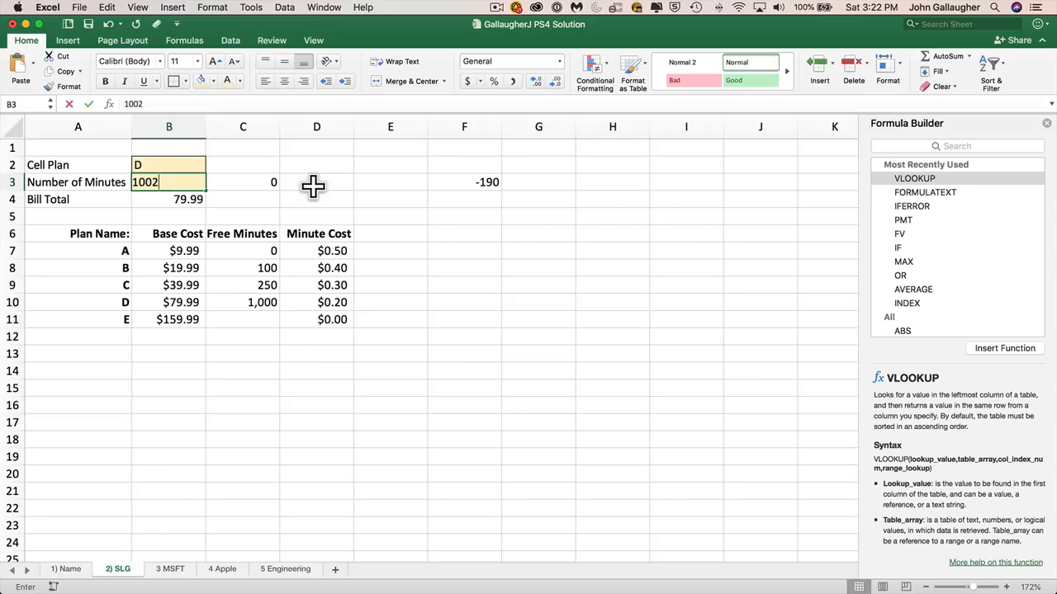
pyautogui.press('Return')
# Extend the C3 formula to multiply the MAX result by the plan's minute cost, using VLOOKUP(B2,A7:D11,4,FALSE).
pyautogui.press('Up')
pyautogui.press('Right')
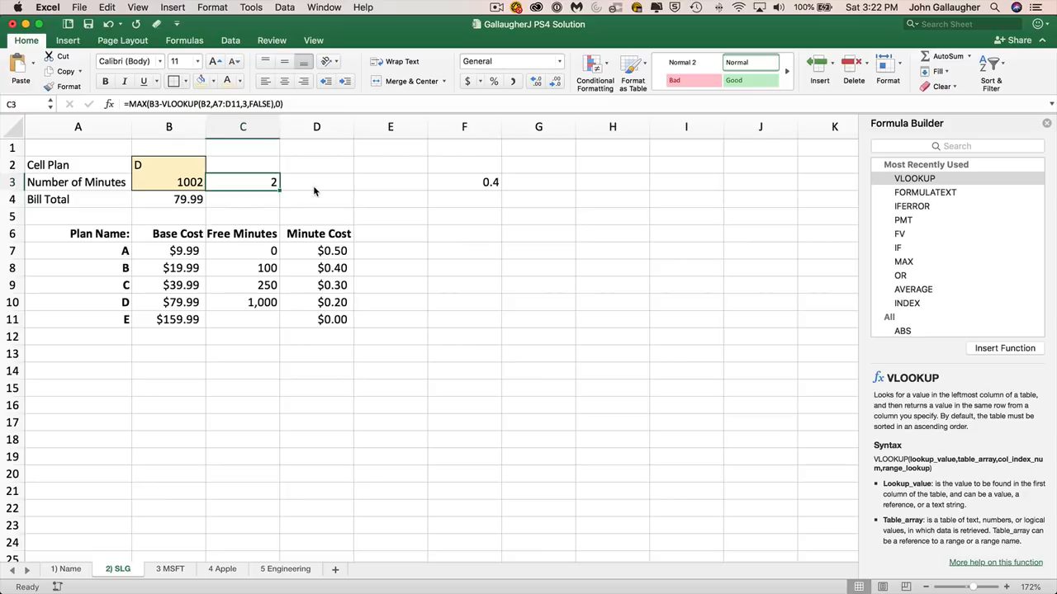
pyautogui.click(320, 104)
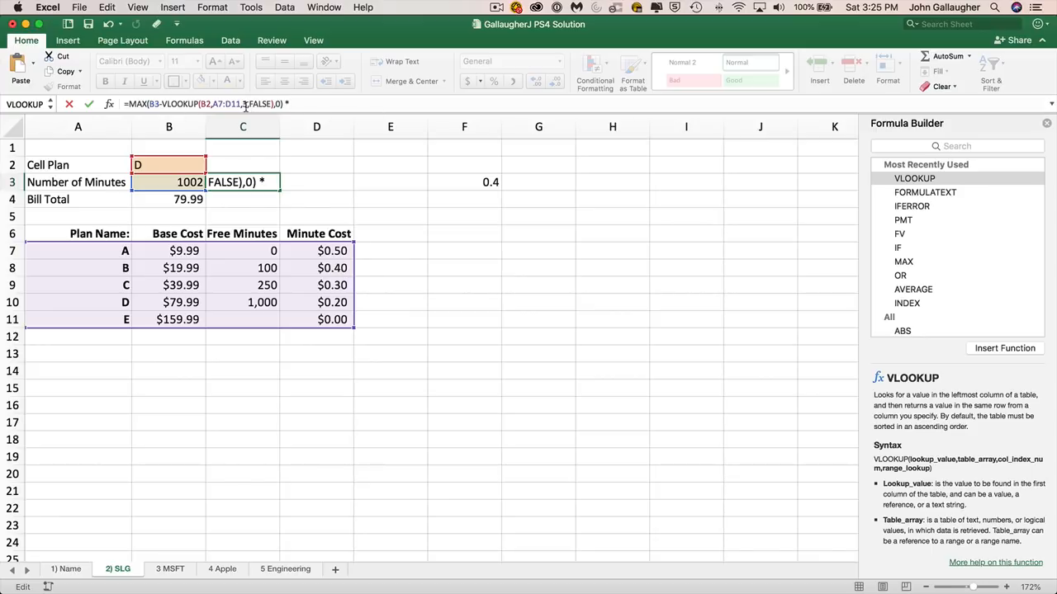
pyautogui.write('V')
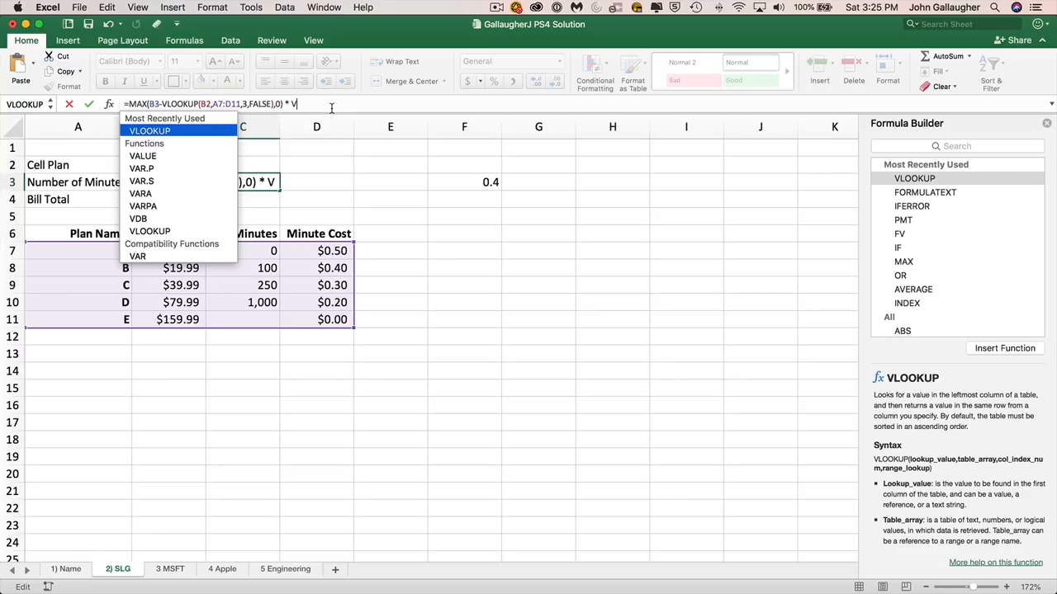
pyautogui.write('L')
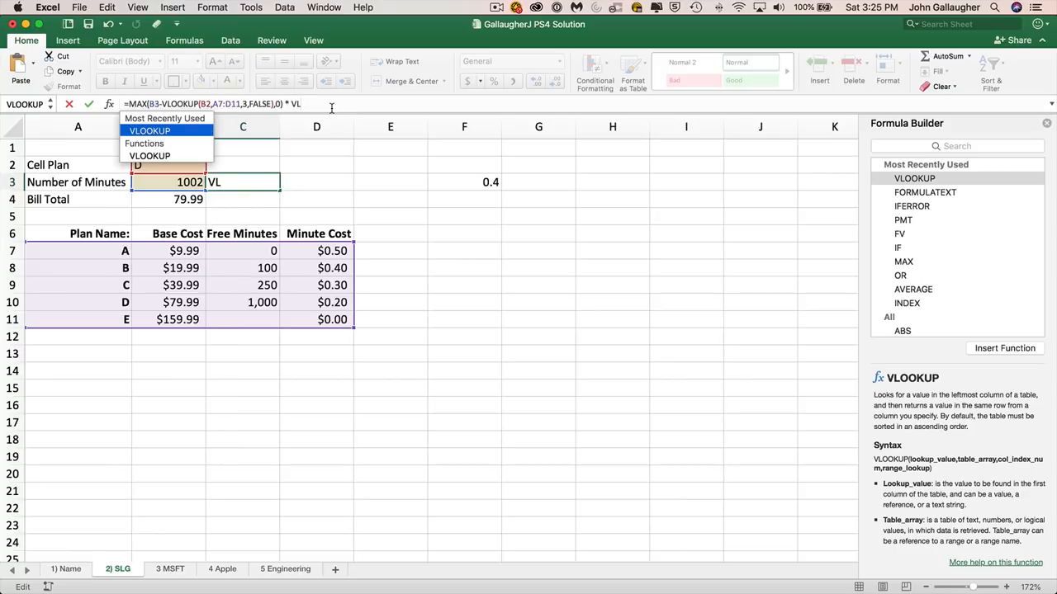
pyautogui.press('Tab')
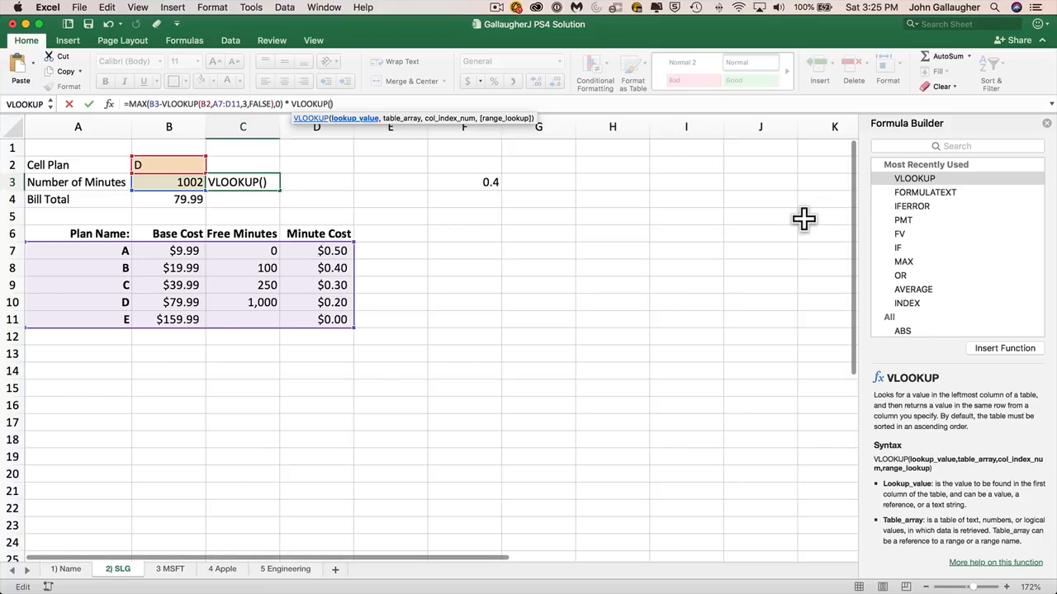
pyautogui.click(168, 167)
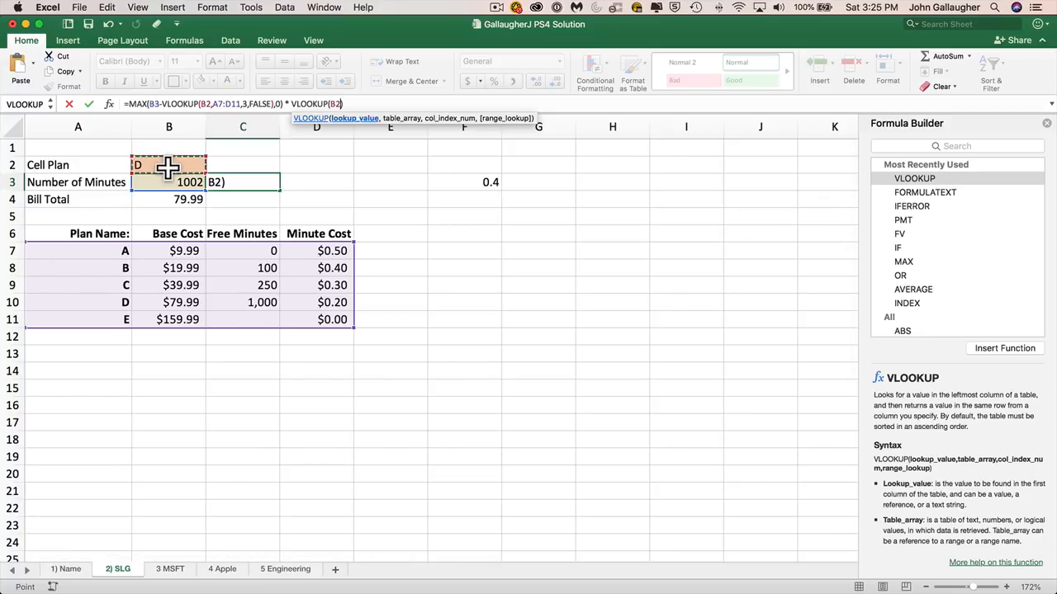
pyautogui.write(',')
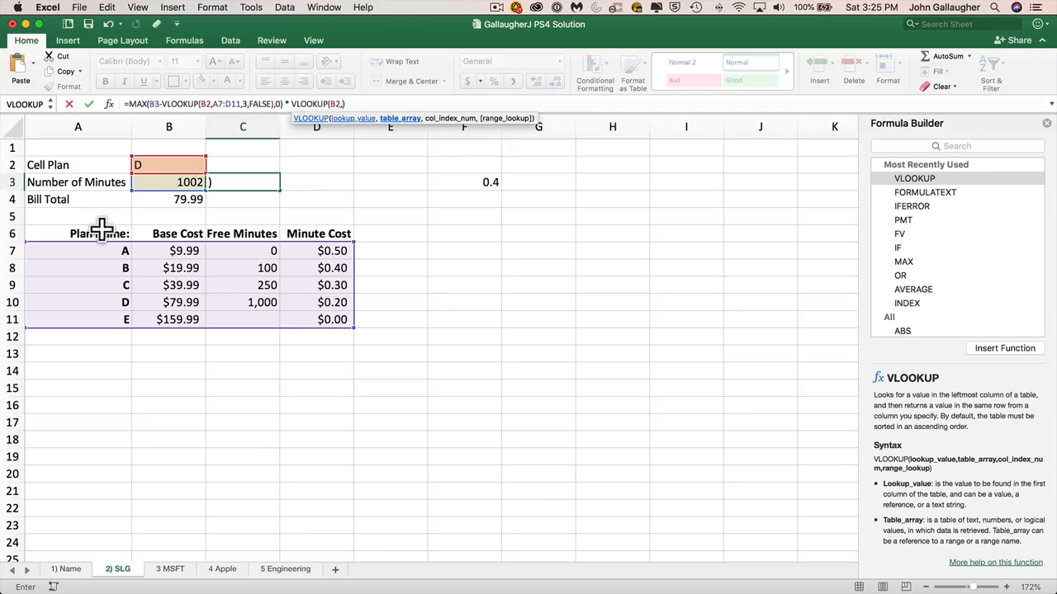
pyautogui.moveTo(87, 250); pyautogui.dragTo(305, 319)
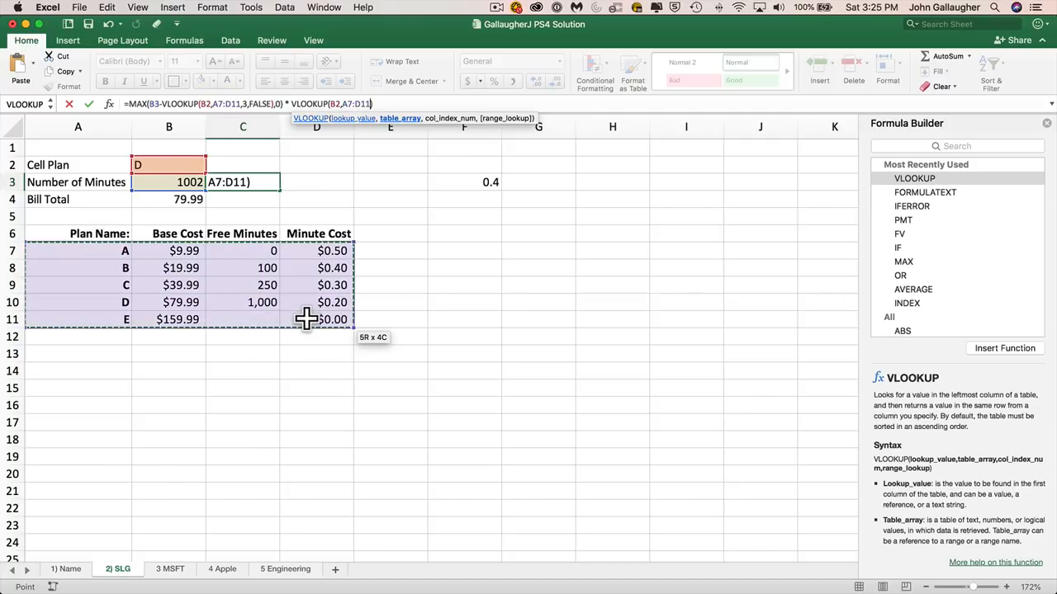
pyautogui.write(',')
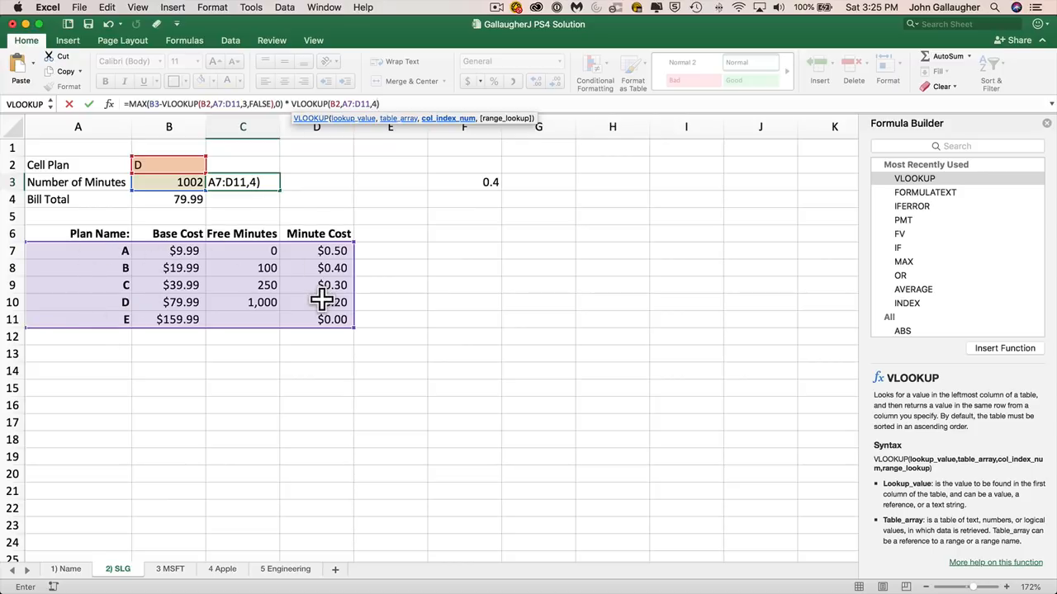
pyautogui.write('4,FALSE')
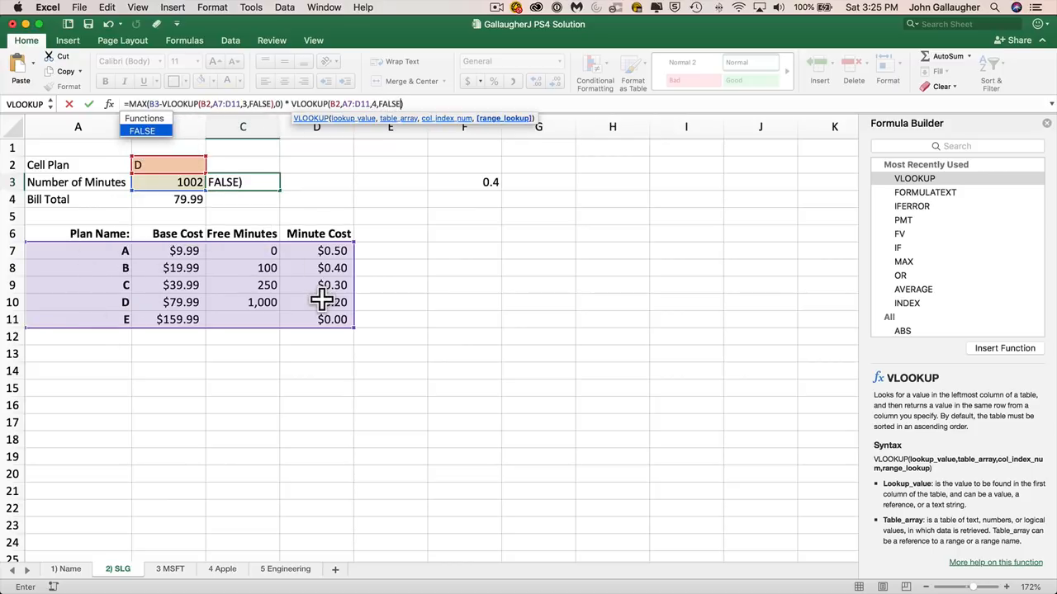
pyautogui.write(')')
pyautogui.press('Return')
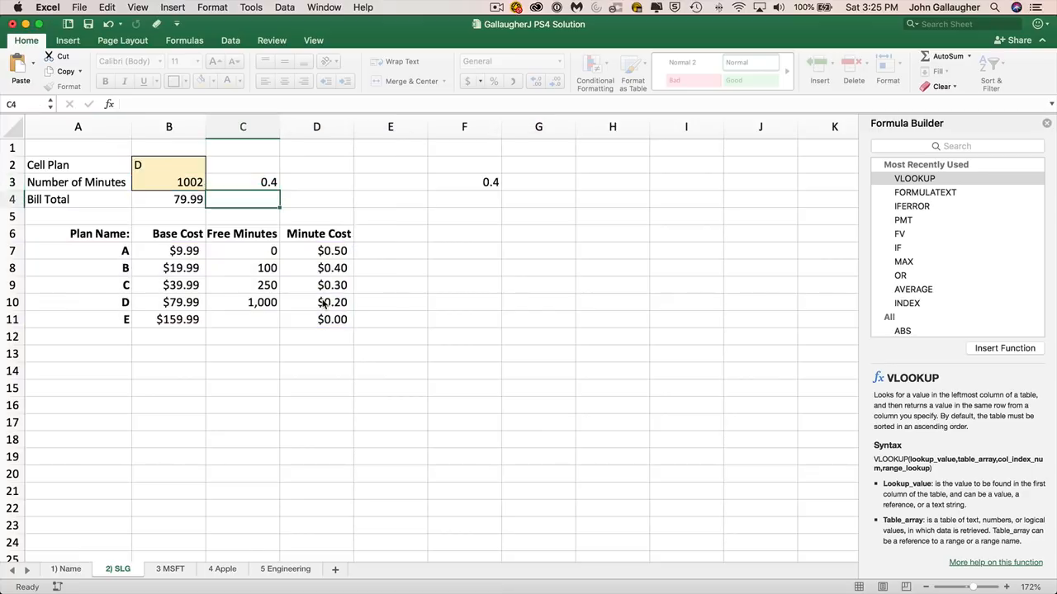
# Apply the Accounting currency format to C3 and extend the B4 formula to =VLOOKUP(B2,A7:D11,2,FALSE) + C3.
pyautogui.press('Up')
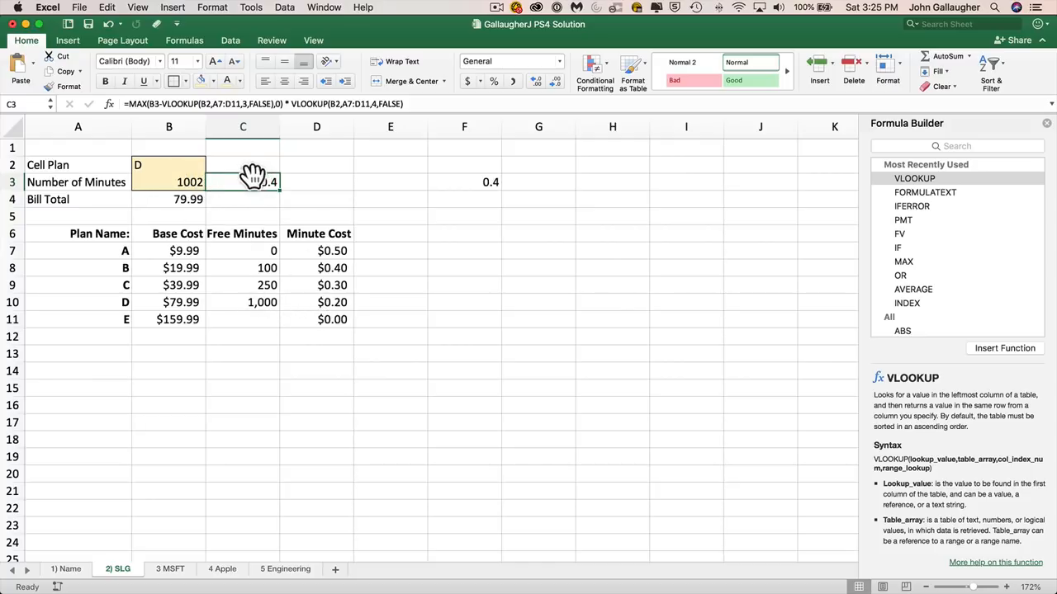
pyautogui.click(468, 81)
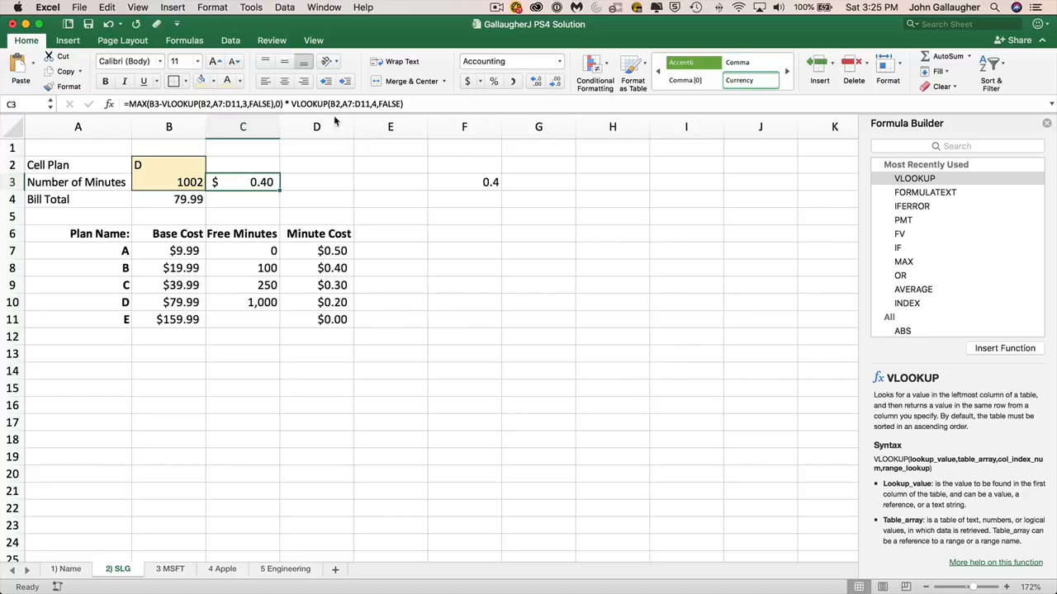
pyautogui.click(171, 195)
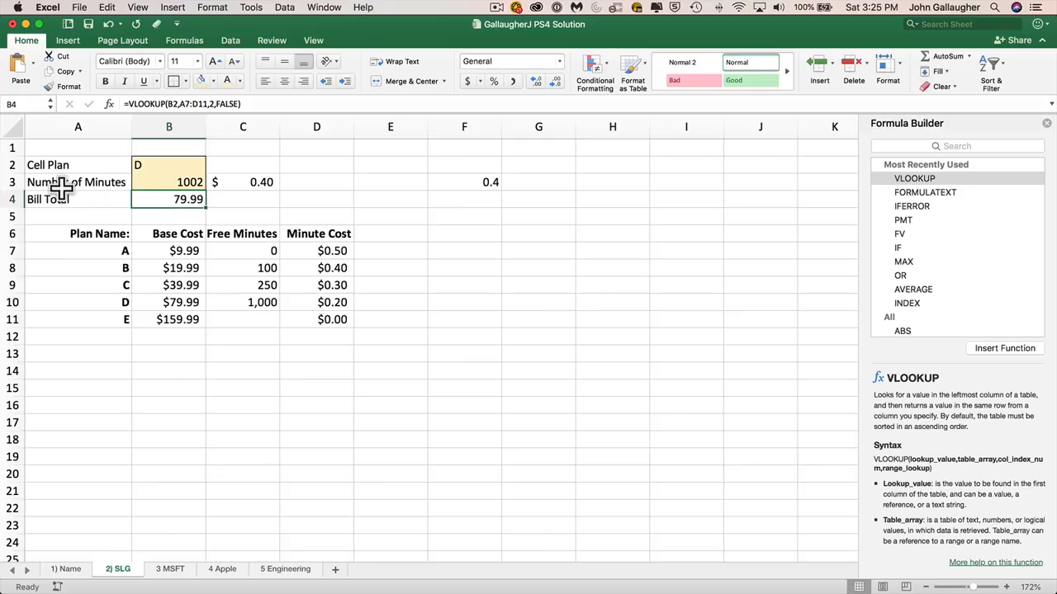
pyautogui.click(281, 103)
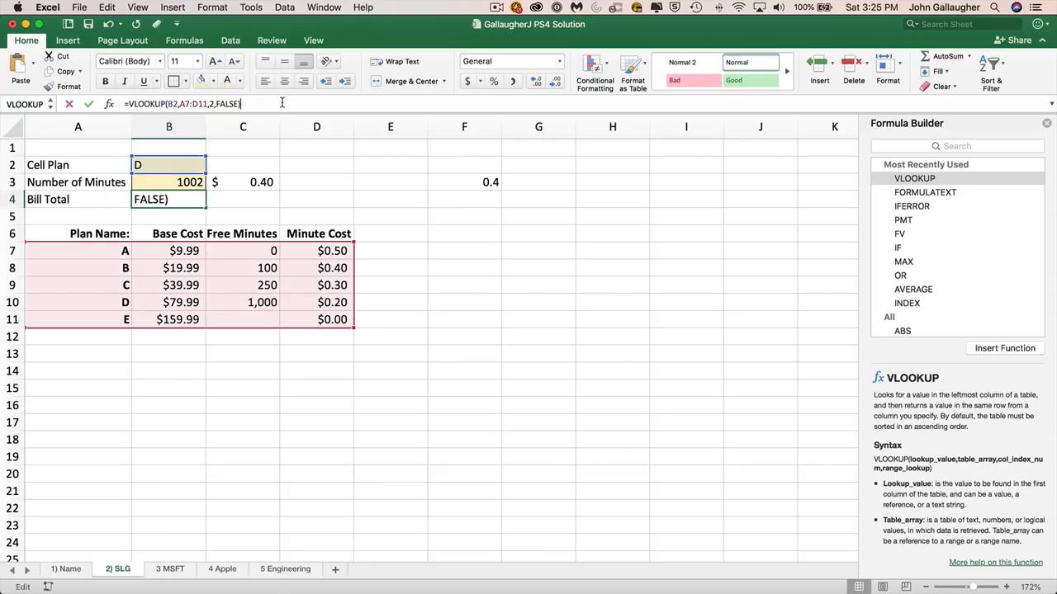
pyautogui.click(253, 185)
pyautogui.press('Return')
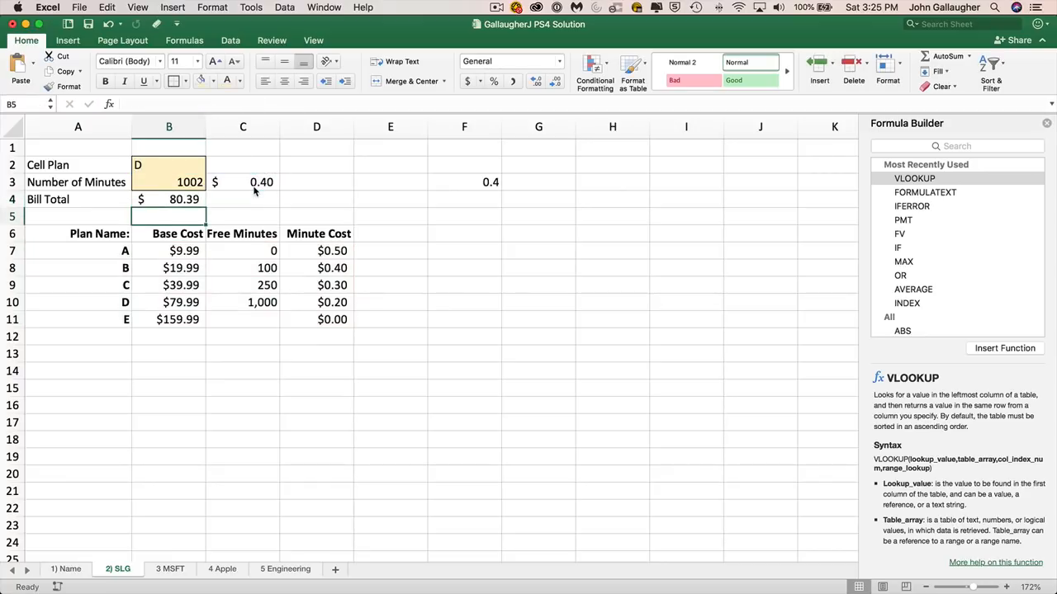
# Test a nonexistent plan by setting the Cell Plan in B2 to F, and delete the leftover contents of F3.
pyautogui.press('Up')
pyautogui.press('Up')
pyautogui.press('Up')
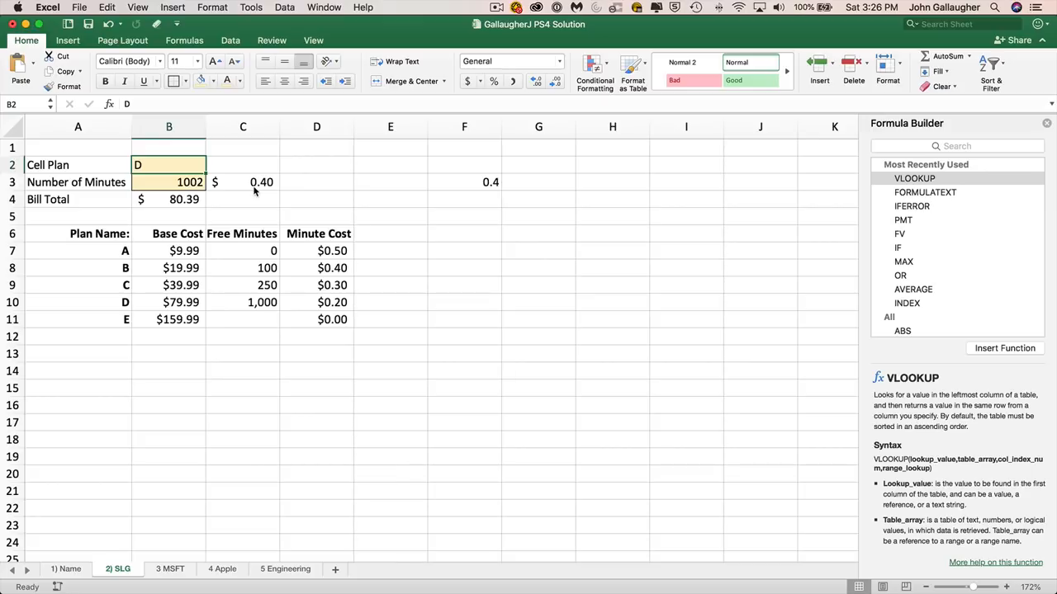
pyautogui.write('F')
pyautogui.press('Return')
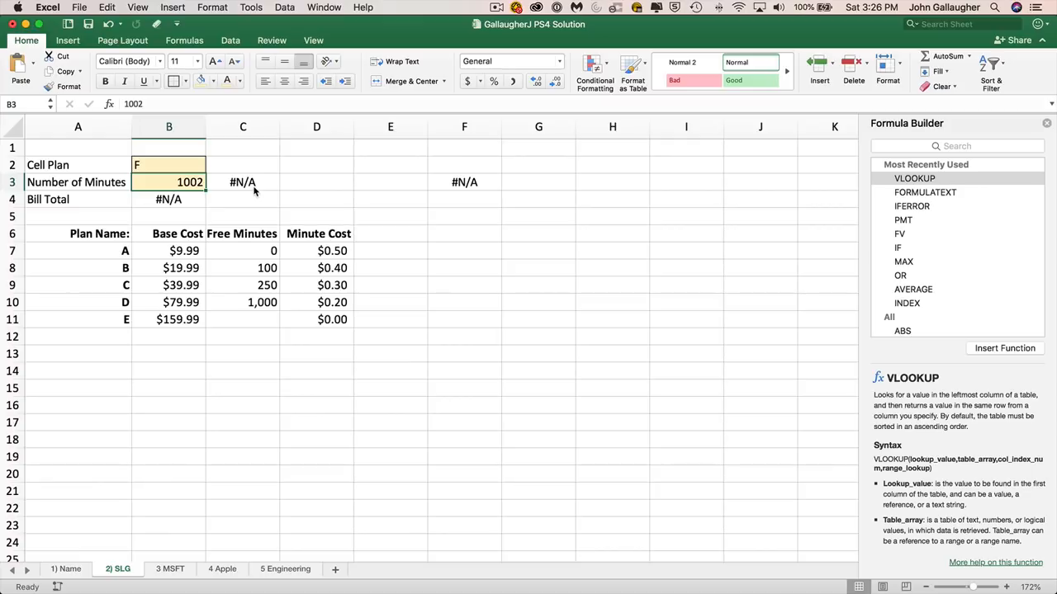
pyautogui.click(479, 182)
pyautogui.press('Delete')
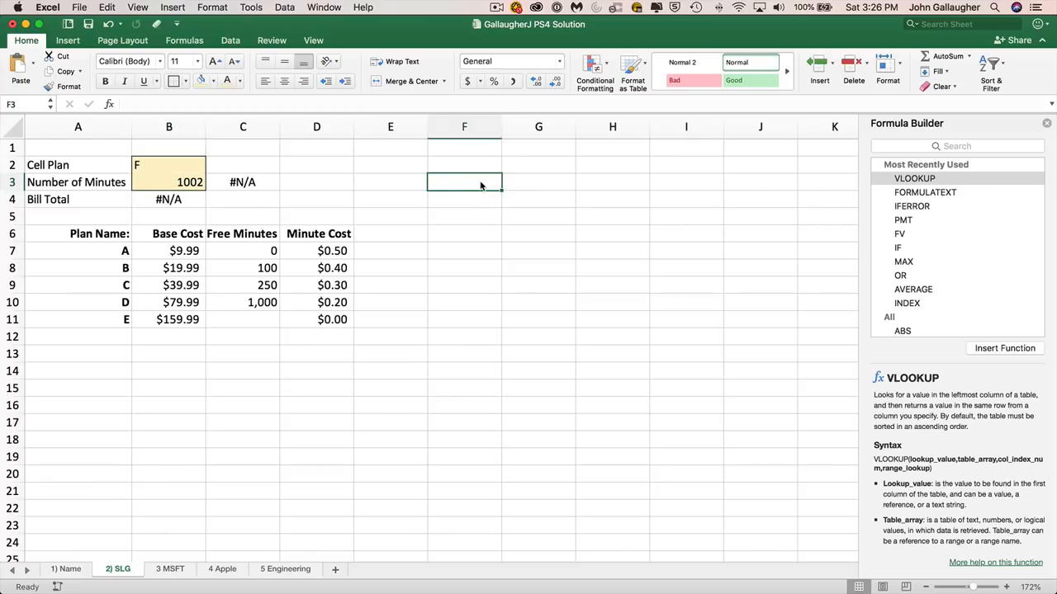
# Insert IFERROR( in front of VLOOKUP in the B4 Bill Total formula, without a closing parenthesis directly after it.
pyautogui.click(162, 199)
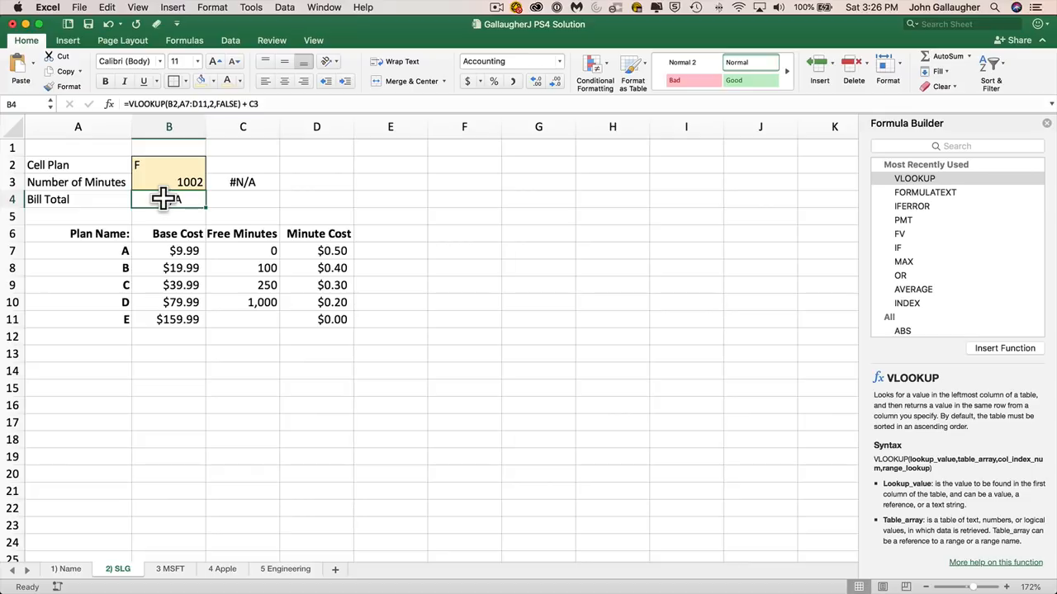
pyautogui.click(130, 104)
pyautogui.write('.')
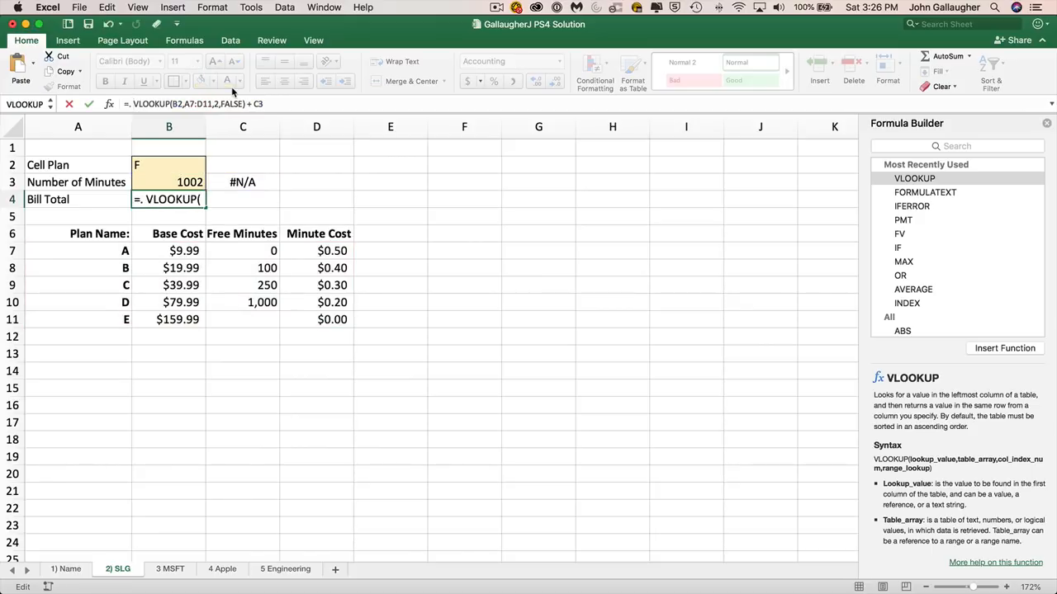
pyautogui.press('BackSpace')
pyautogui.press('BackSpace')
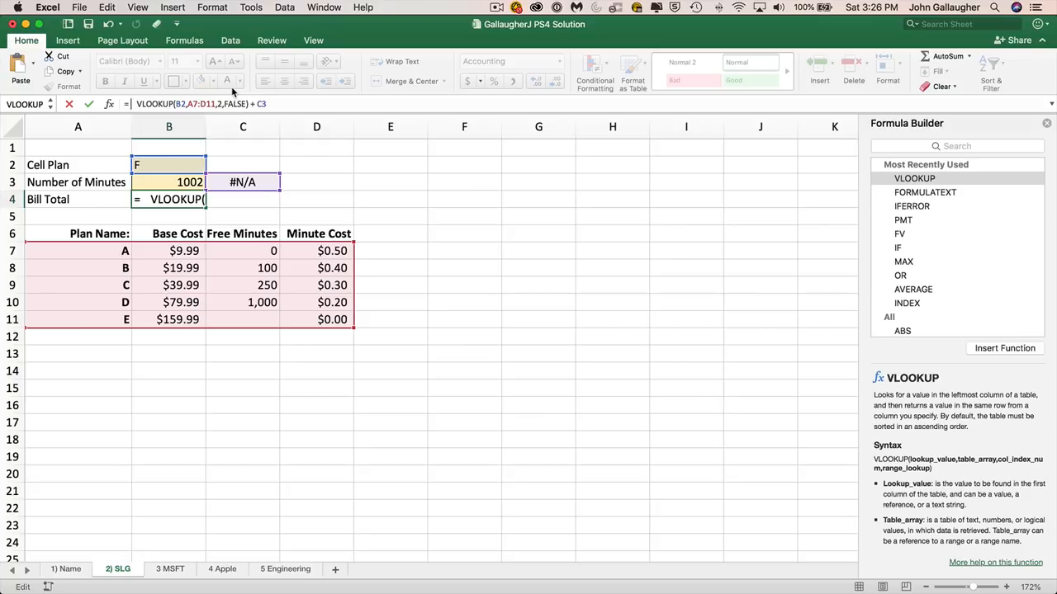
pyautogui.press('BackSpace')
pyautogui.write('if')
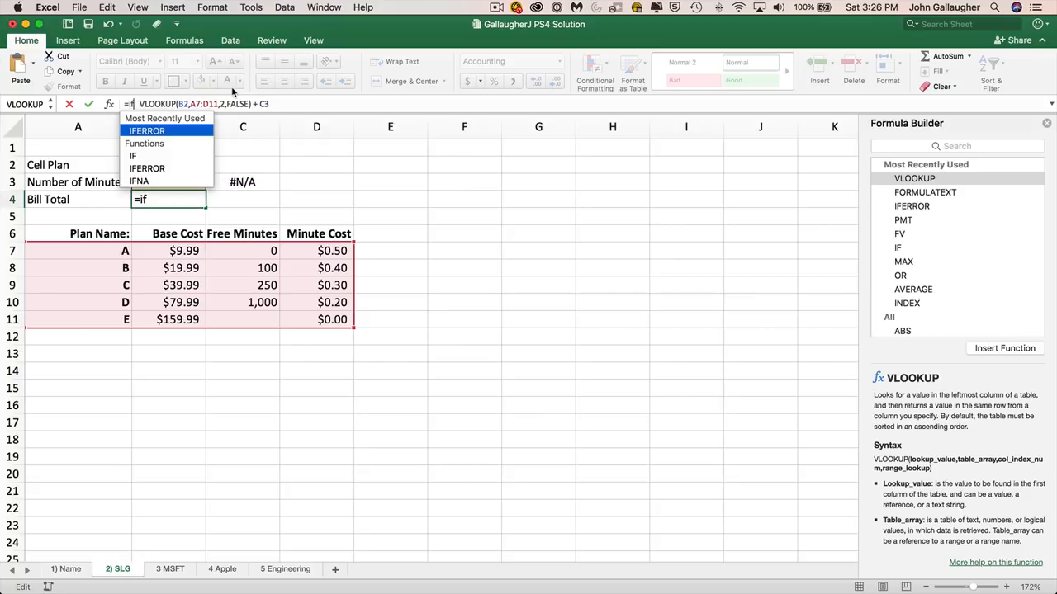
pyautogui.press('Tab')
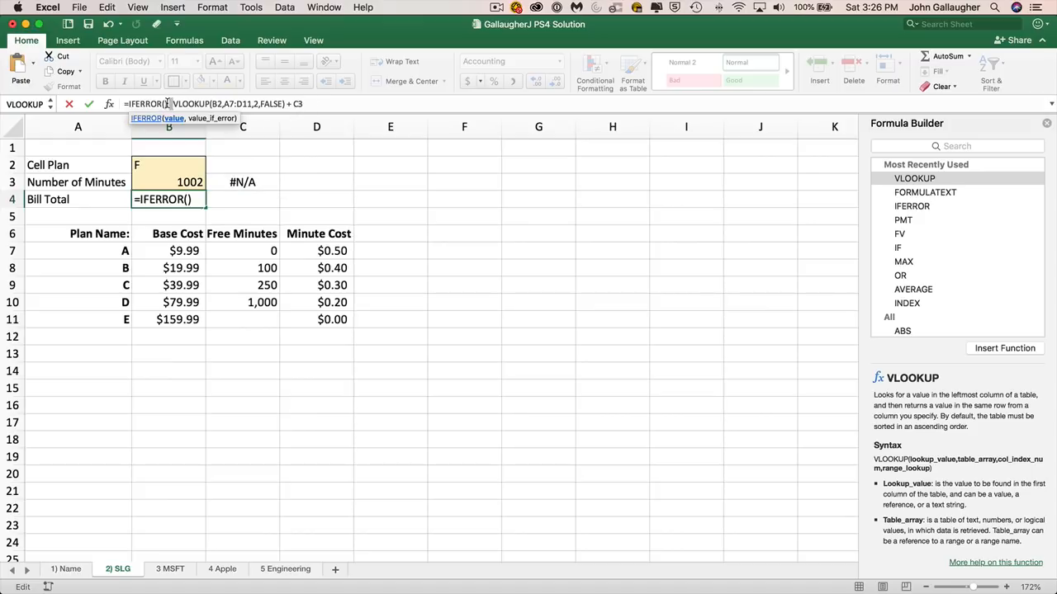
pyautogui.press('BackSpace')
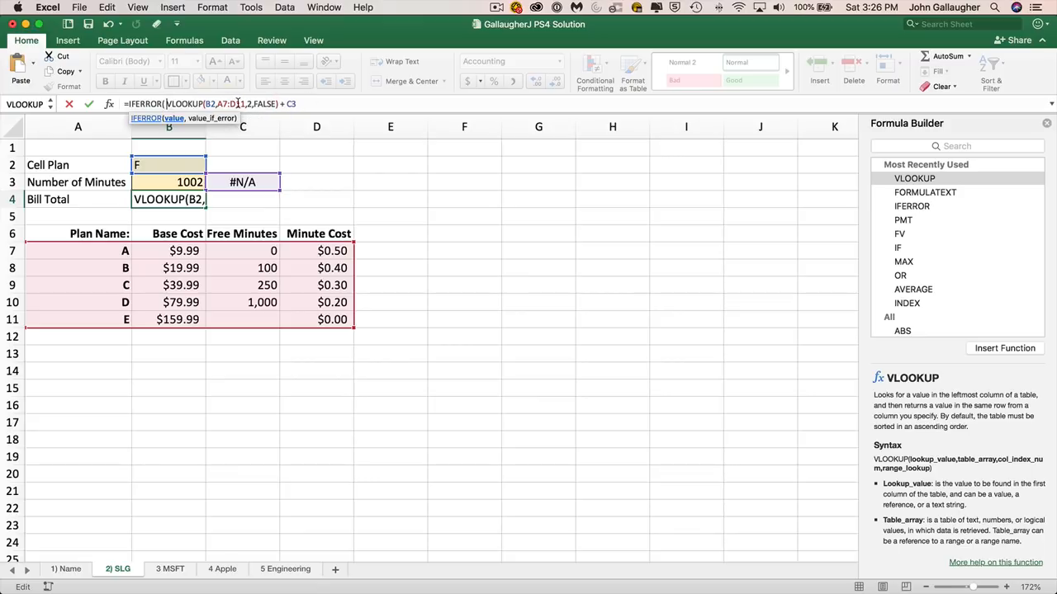
pyautogui.press('BackSpace')
pyautogui.write('(')
pyautogui.press('Delete')
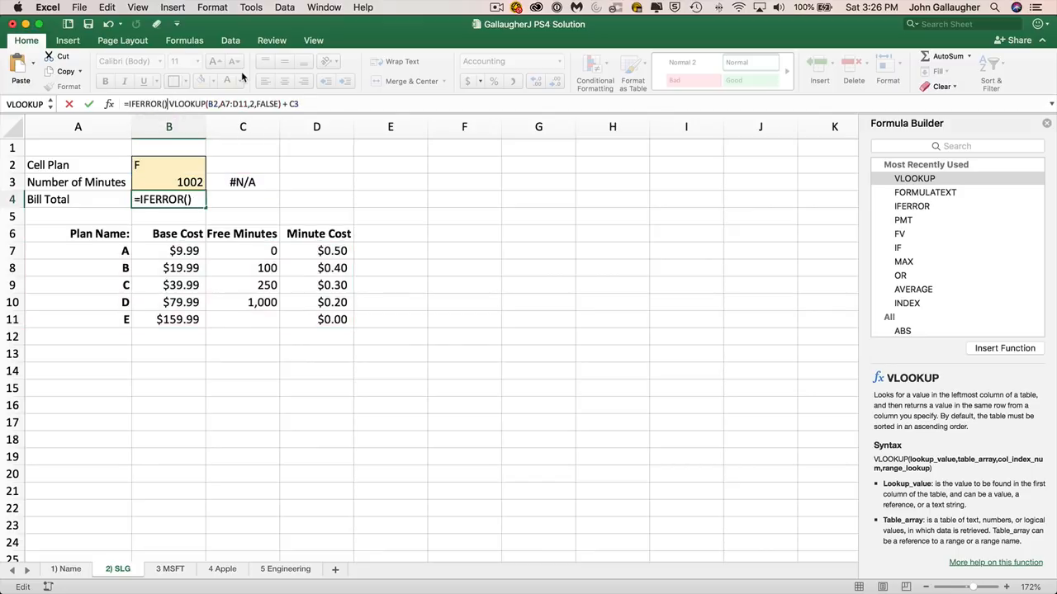
pyautogui.press('BackSpace')
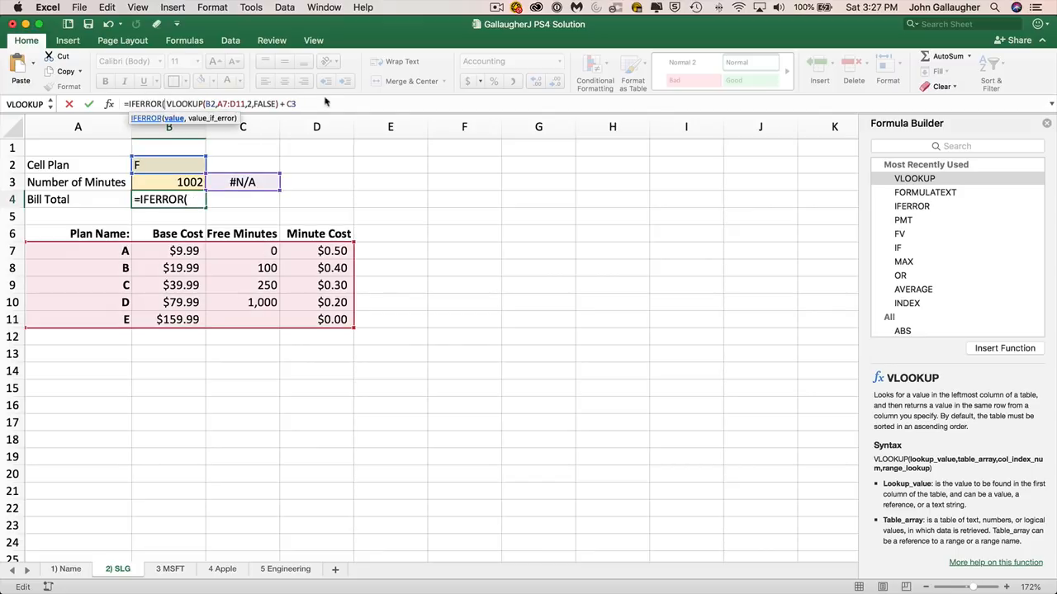
# Complete the B4 IFERROR formula with "No Such Plan" as the value-if-error argument after C3 and a closing parenthesis.
pyautogui.write(',')
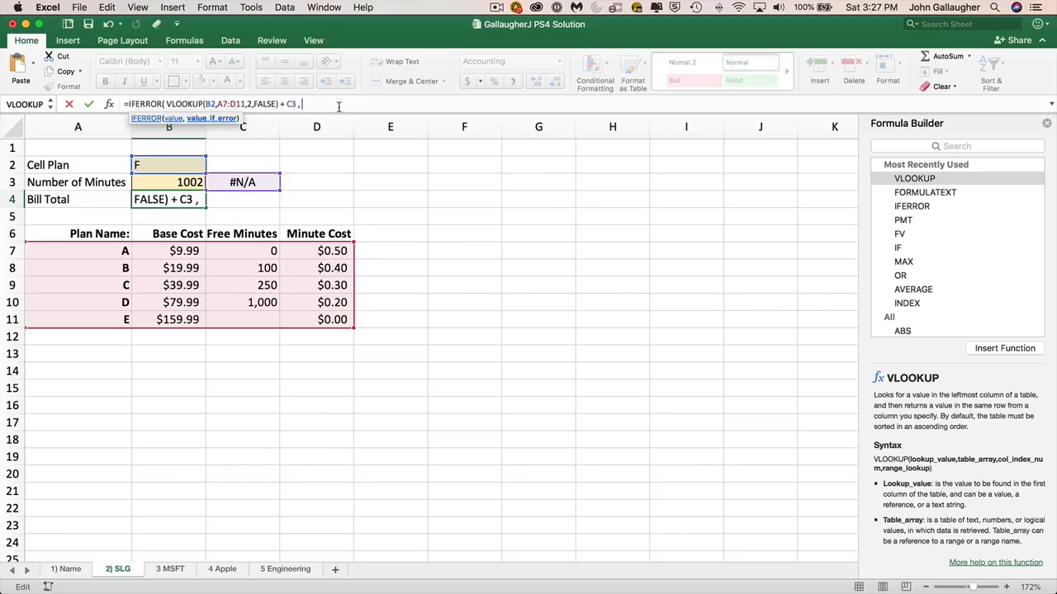
pyautogui.write('"")')
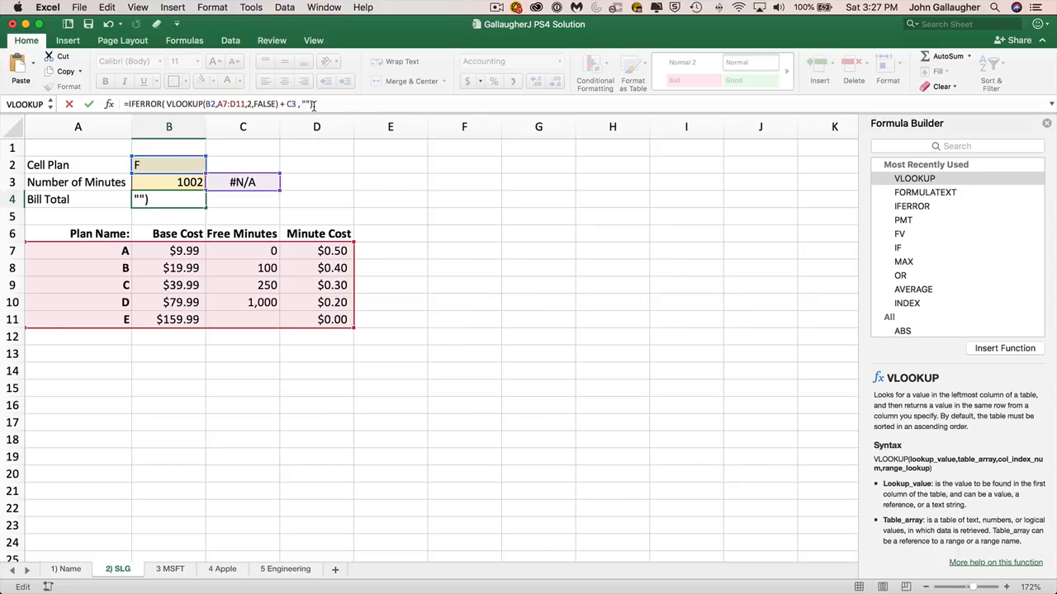
pyautogui.click(307, 104)
pyautogui.write('No Such Plan')
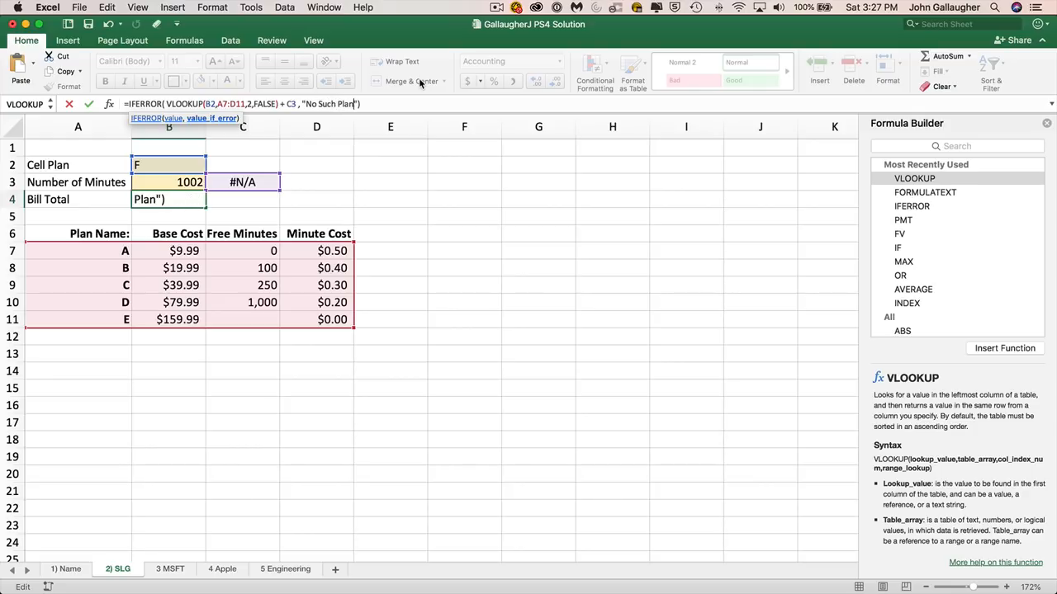
pyautogui.press('Return')
# Test the Bill Total by setting the Cell Plan in B2 to E, lowercase e and A.
pyautogui.press('Up')
pyautogui.press('Up')
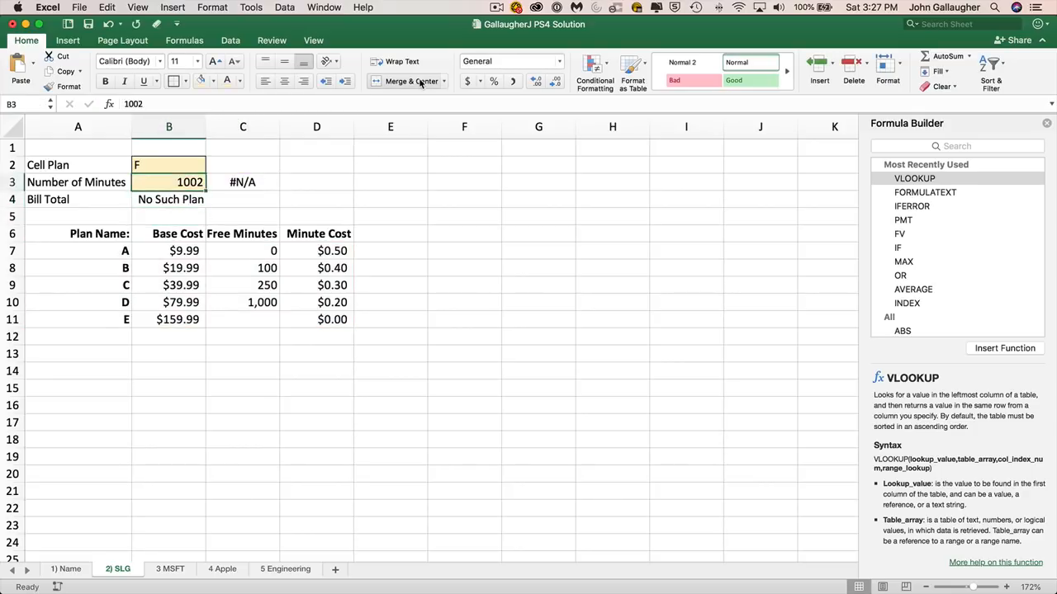
pyautogui.press('Up')
pyautogui.write('E')
pyautogui.press('Return')
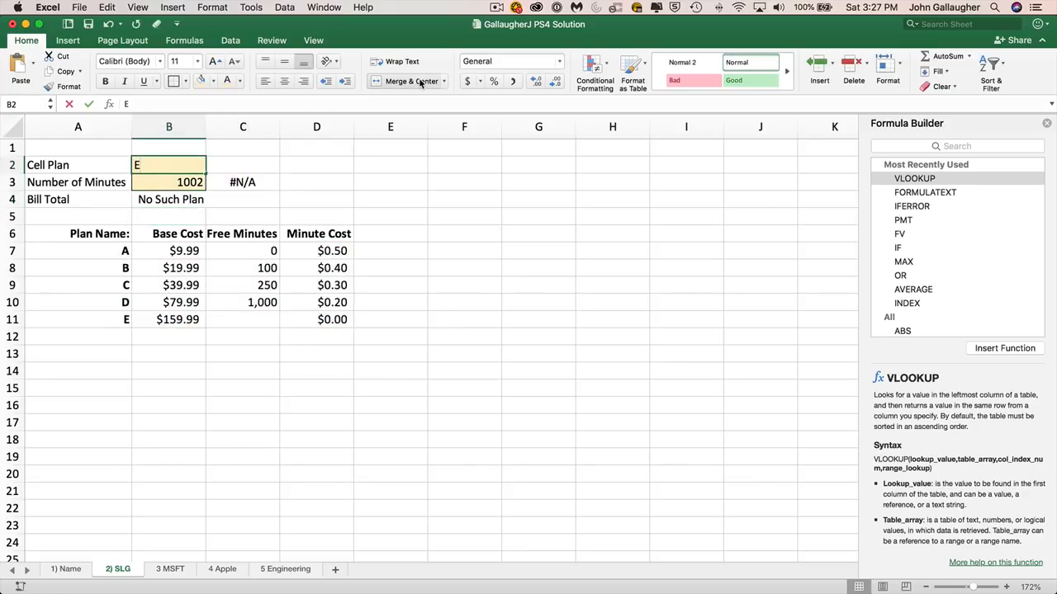
pyautogui.press('Up')
pyautogui.write('e')
pyautogui.press('Return')
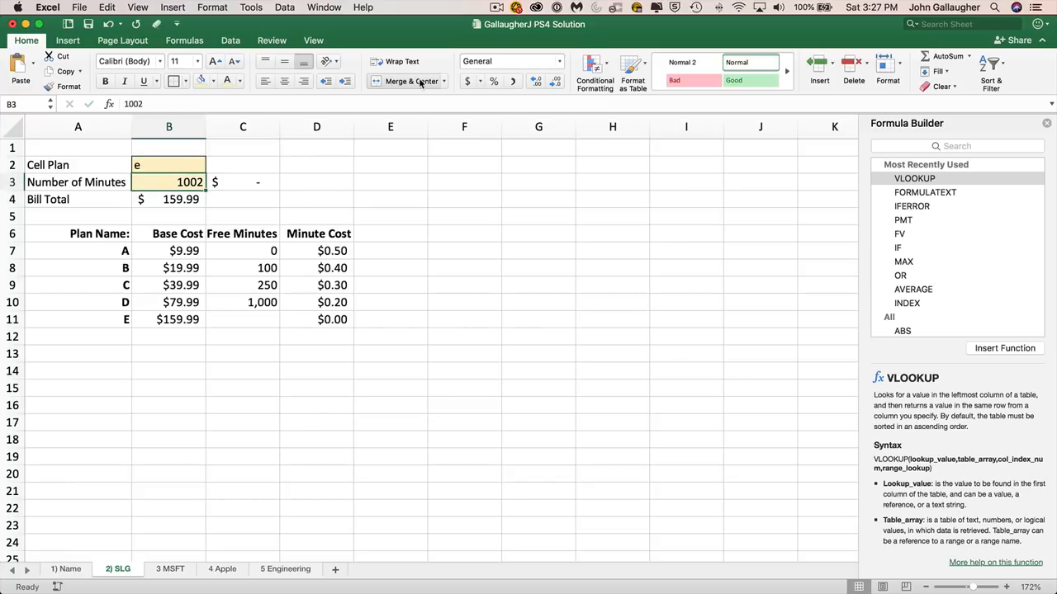
pyautogui.press('Up')
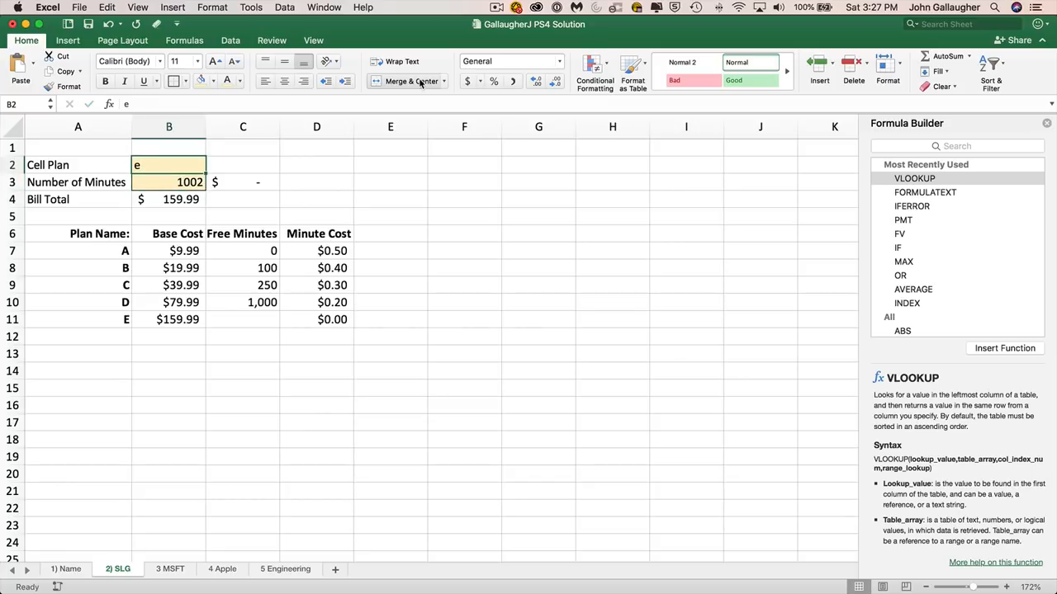
pyautogui.write('A')
pyautogui.press('Return')
pyautogui.press('Return')
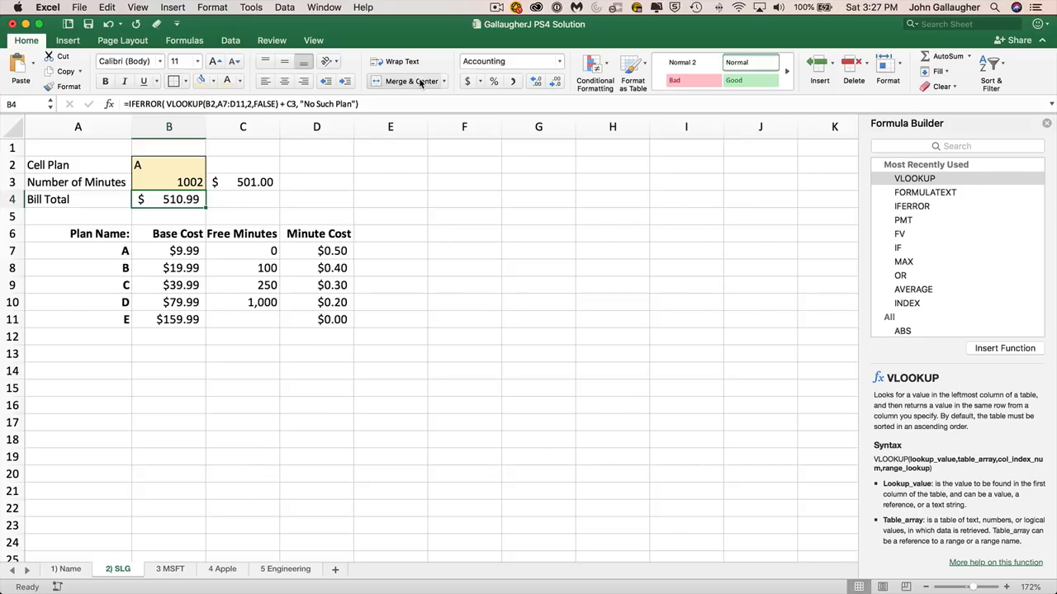
# Test the Bill Total on plan B by setting the Number of Minutes in B3 to 95 and 105.
pyautogui.press('Up')
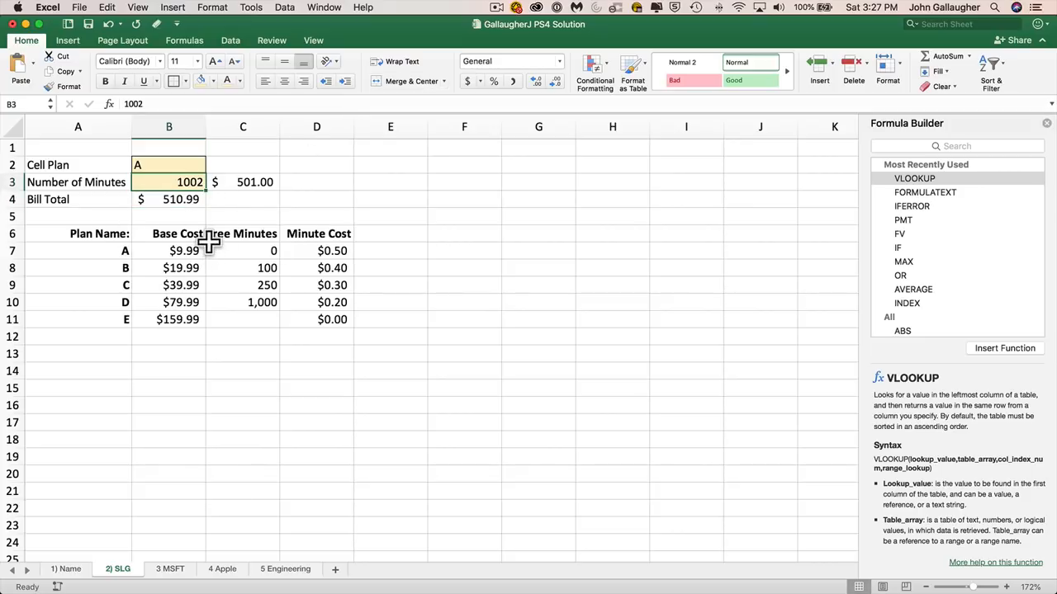
pyautogui.press('Up')
pyautogui.write('B')
pyautogui.press('Return')
pyautogui.write('95')
pyautogui.press('Return')
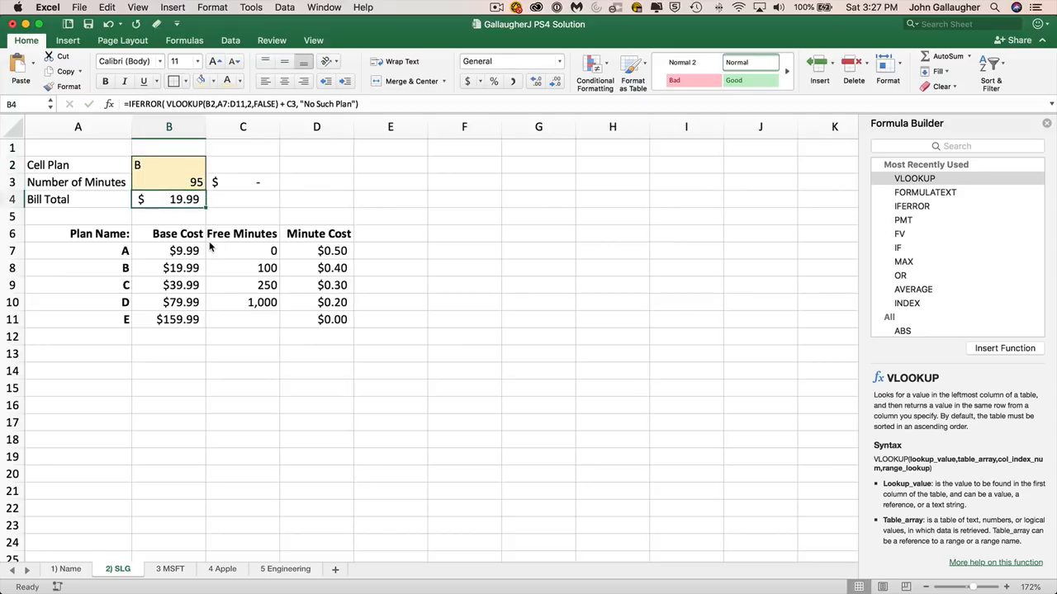
pyautogui.press('Up')
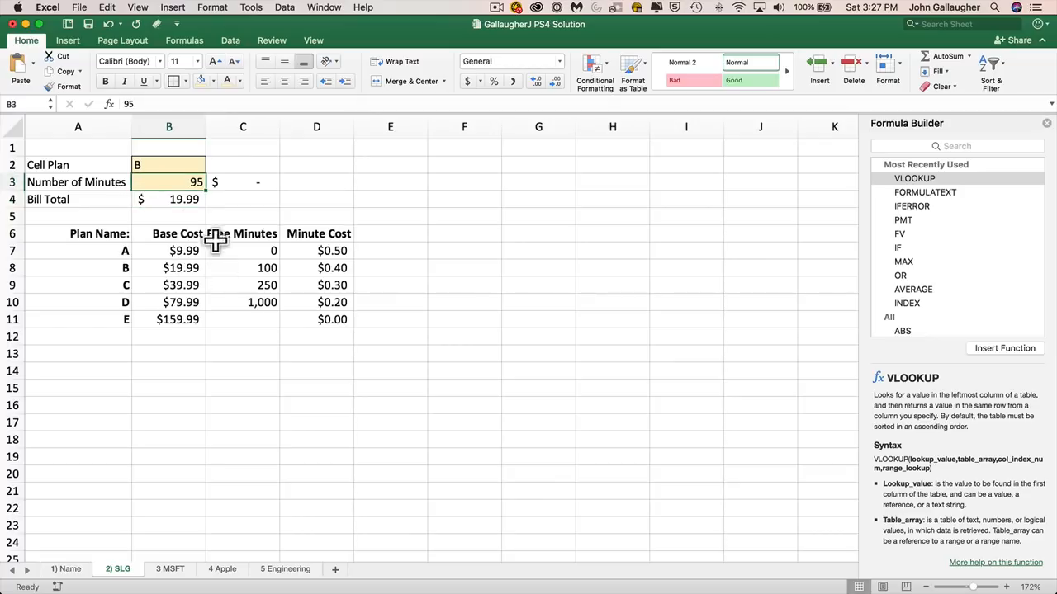
pyautogui.write('105')
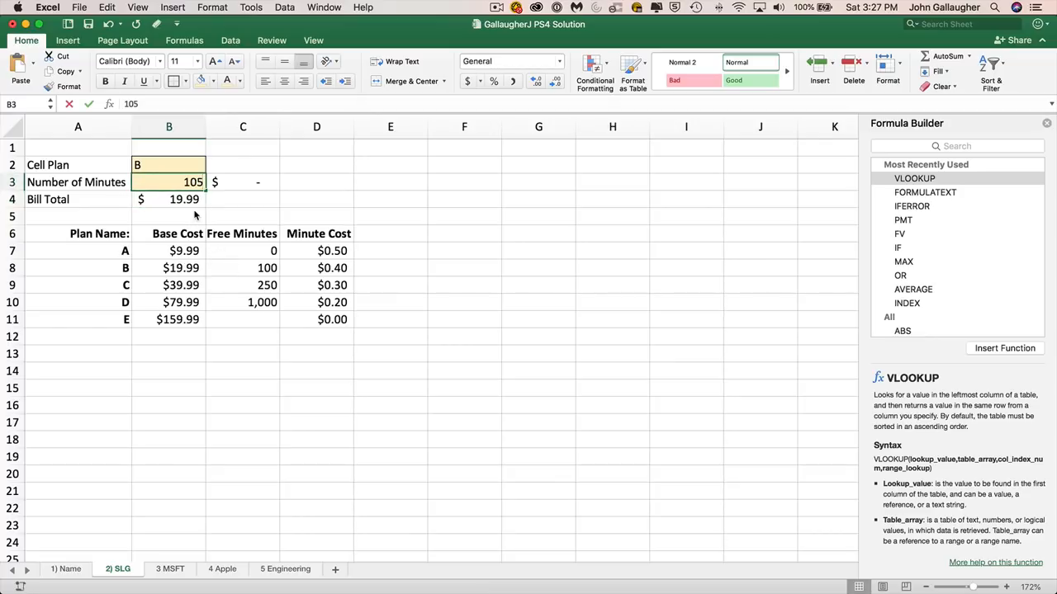
pyautogui.press('Return')
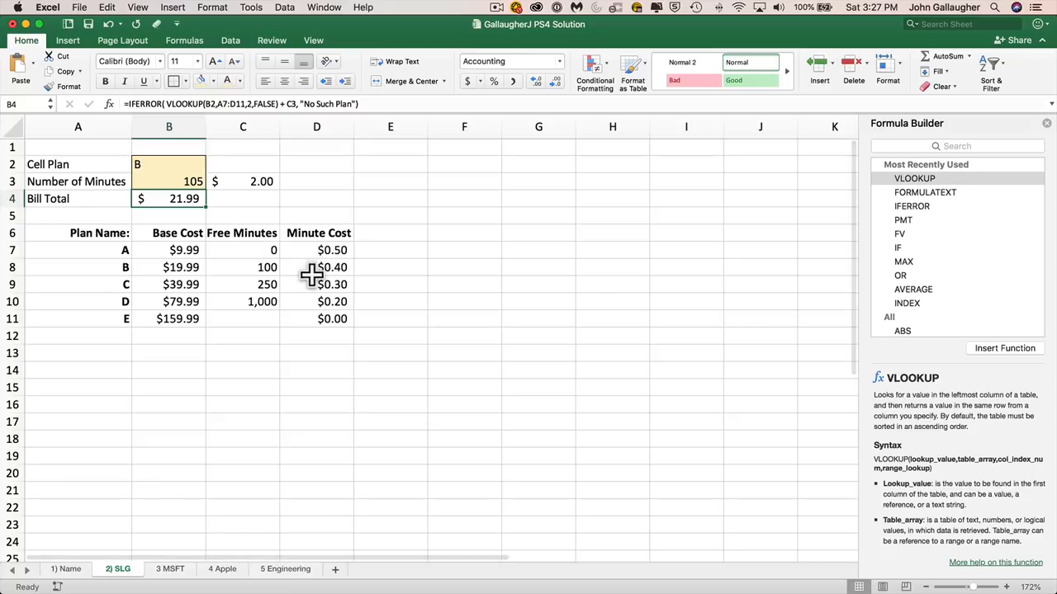